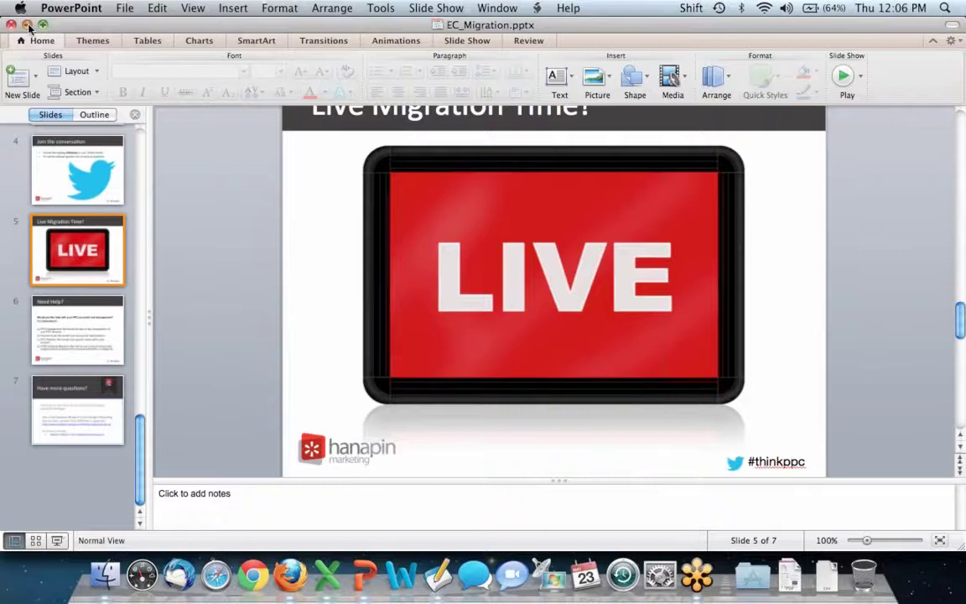
# Switch to Google AdWords in Firefox and examine which campaigns are Enhanced or Legacy in the all-campaigns list
pyautogui.click(28, 24)
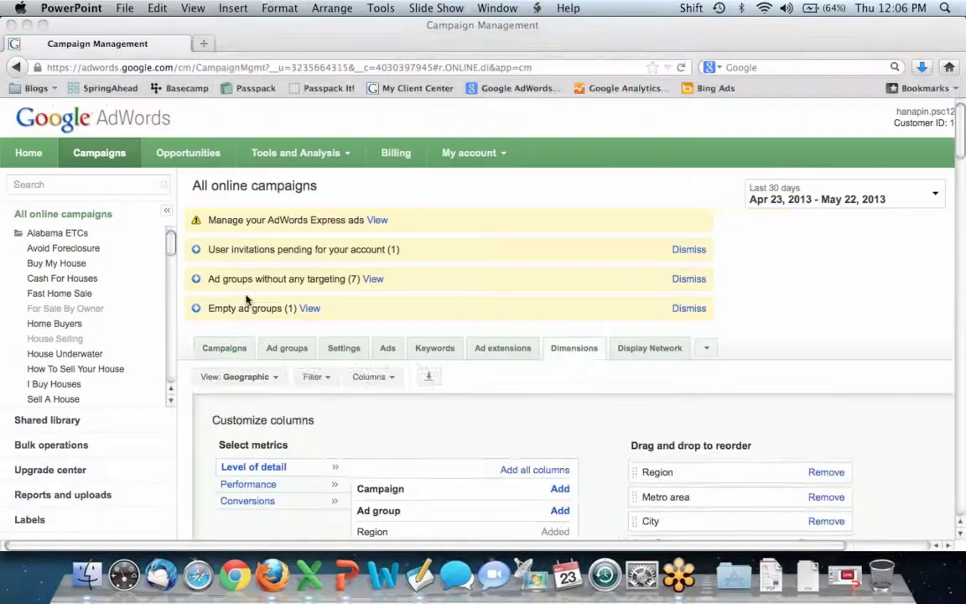
pyautogui.click(232, 352)
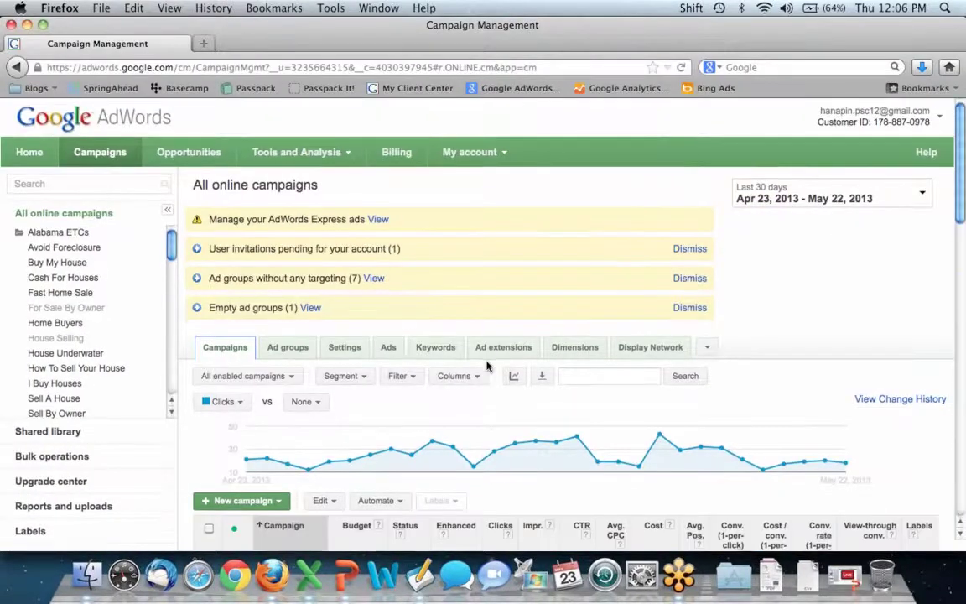
pyautogui.scroll(-2, 486, 365)
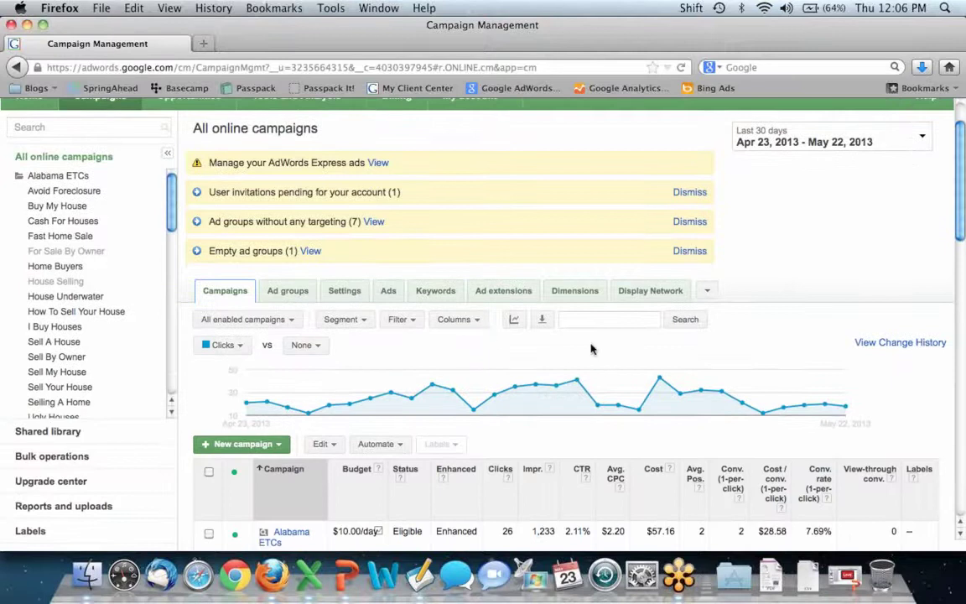
pyautogui.scroll(-1, 742, 327)
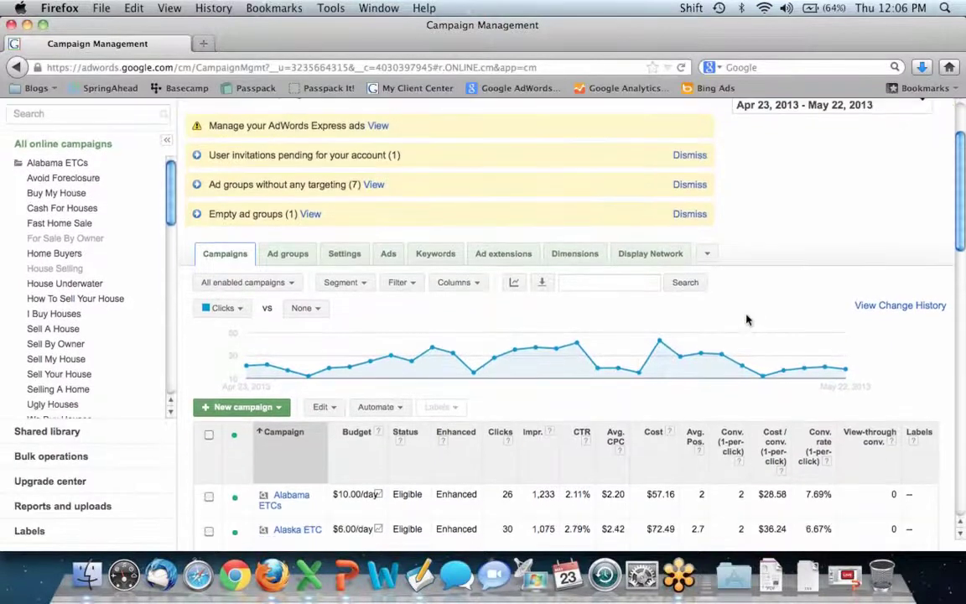
pyautogui.scroll(-8, 759, 324)
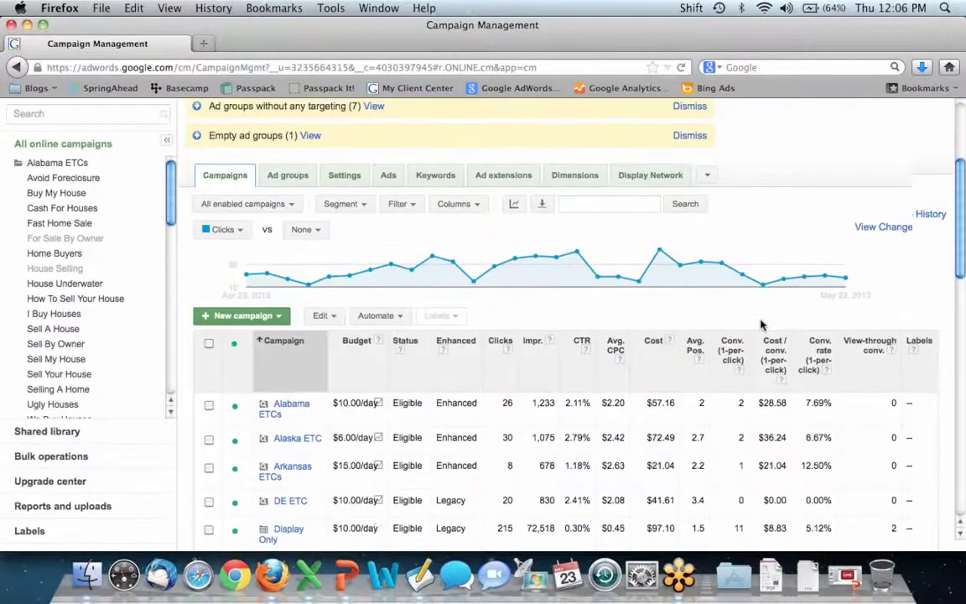
pyautogui.scroll(1, 695, 358)
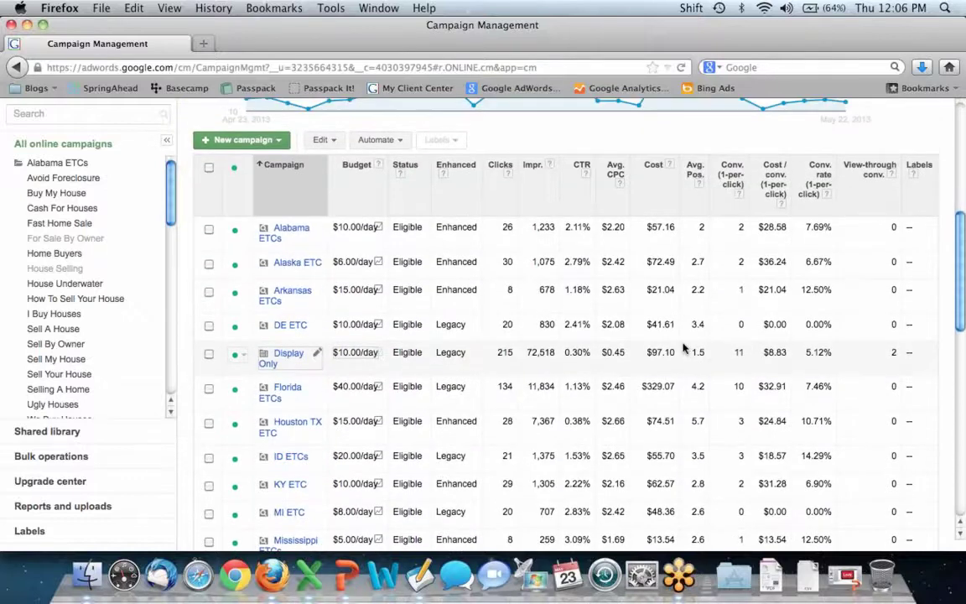
pyautogui.scroll(-1, 599, 325)
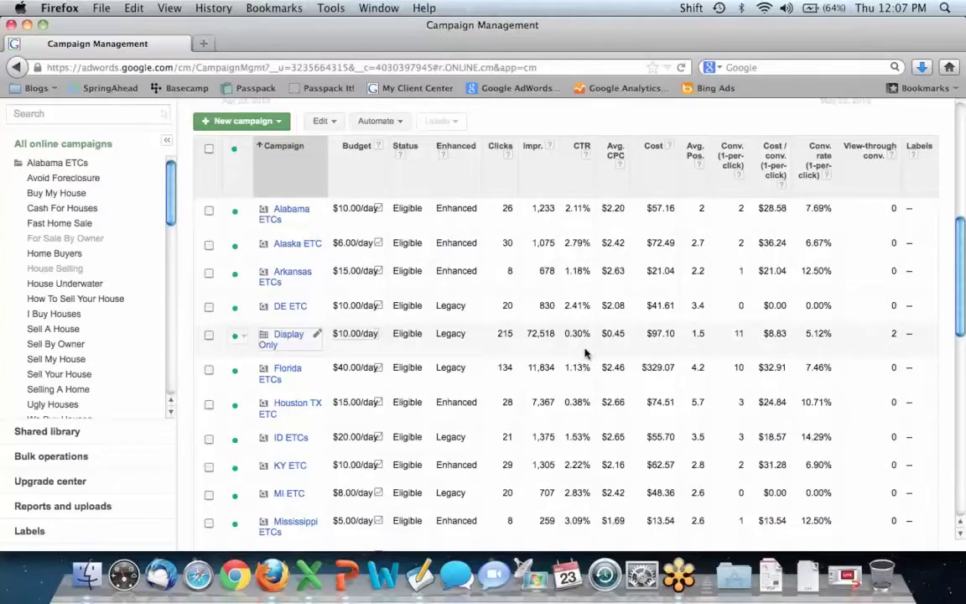
# Look at the account in AdWords Editor, then return to Firefox and show the Campaign Upgrade center
pyautogui.click(422, 572)
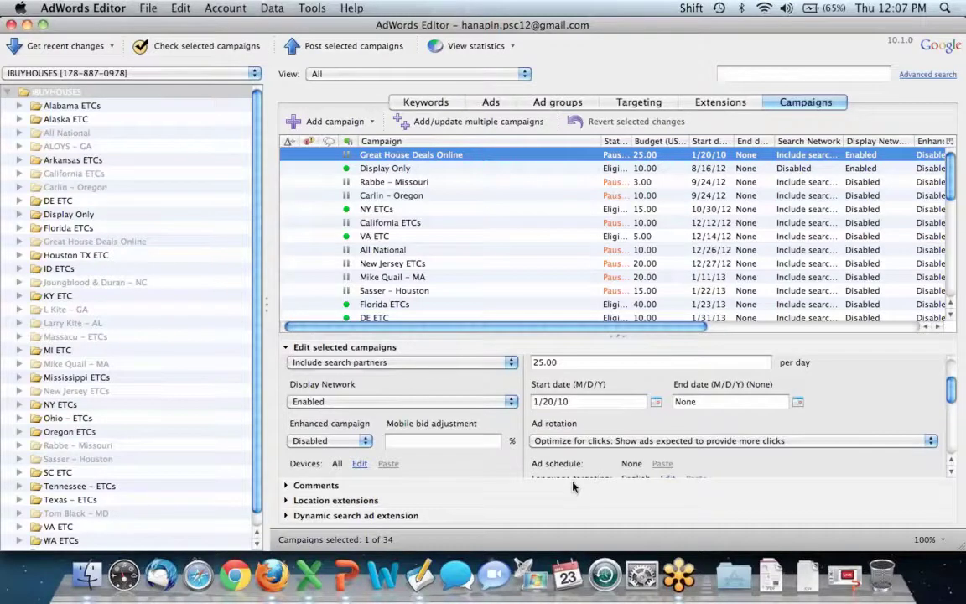
pyautogui.click(283, 570)
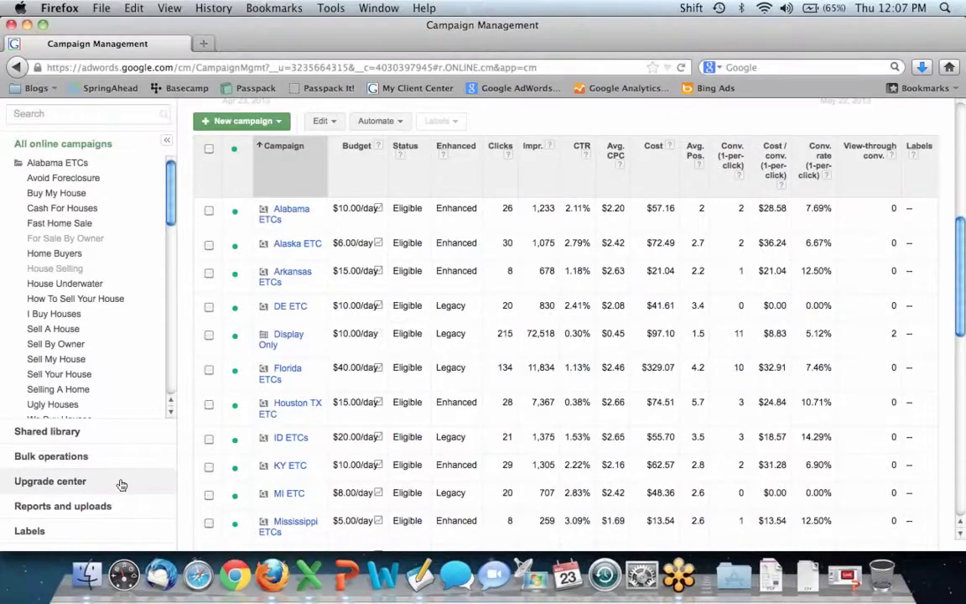
pyautogui.click(121, 485)
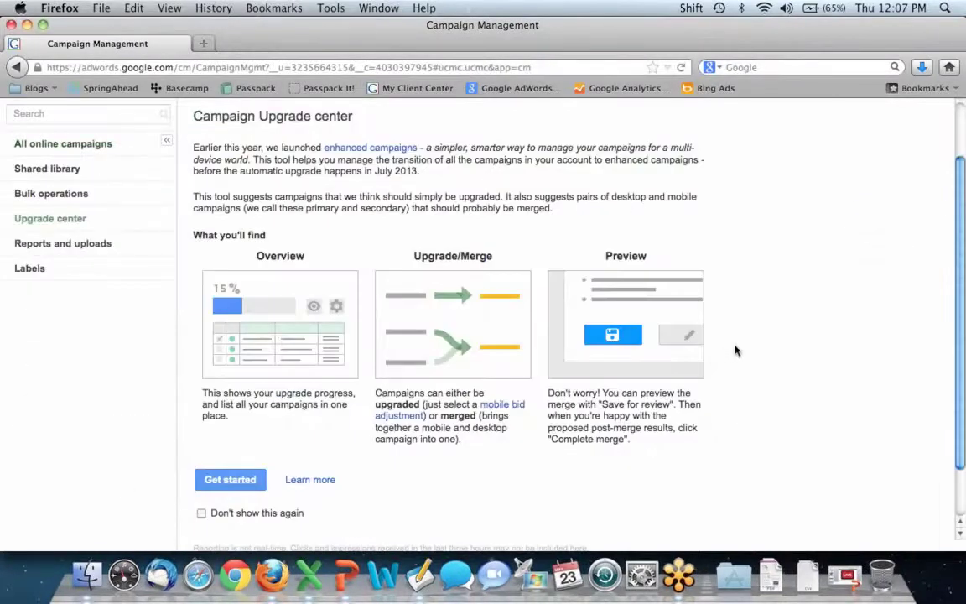
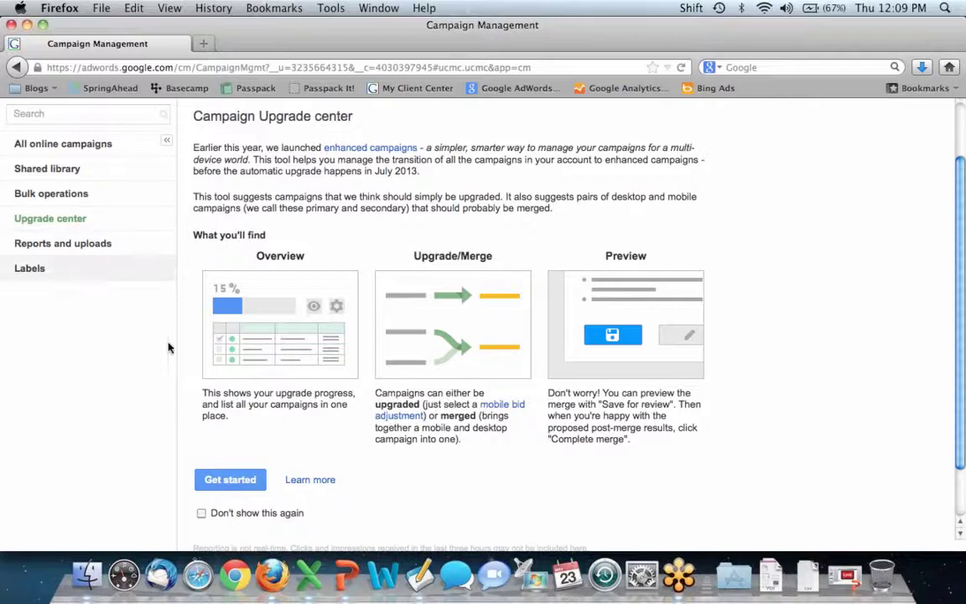
# Return to the list of all online campaigns and open the DE ETC campaign
pyautogui.click(79, 158)
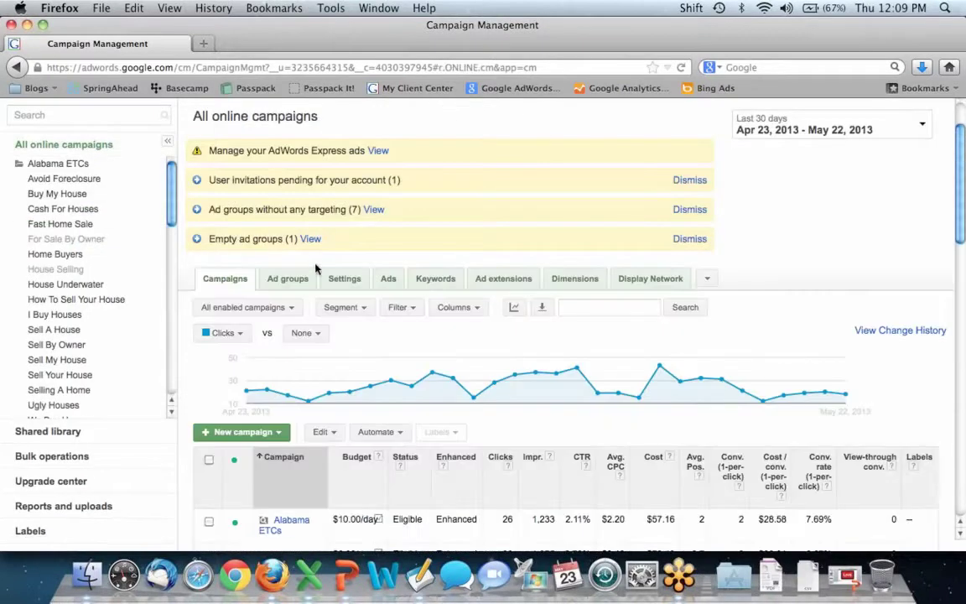
pyautogui.scroll(-1, 317, 260)
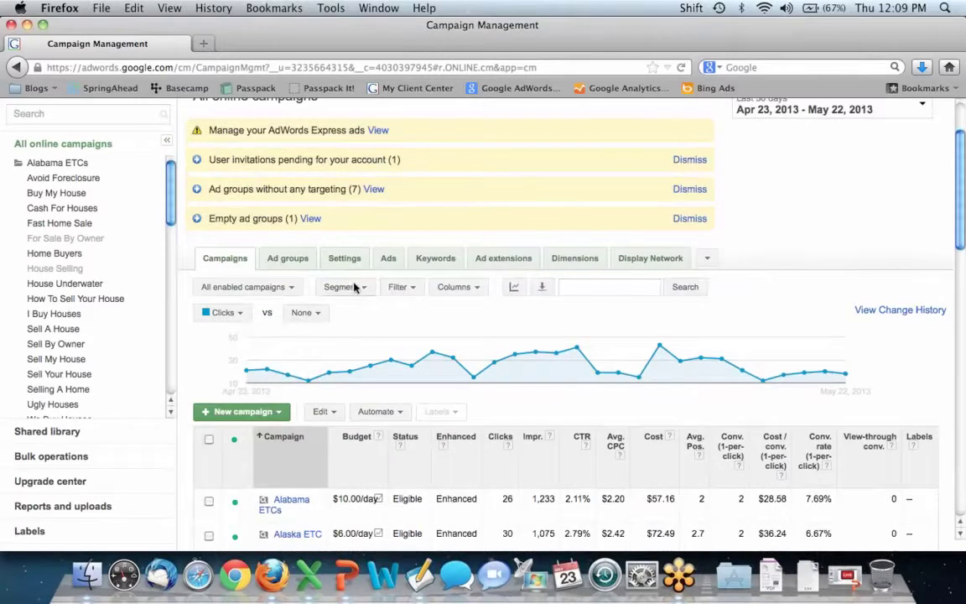
pyautogui.scroll(-5, 387, 293)
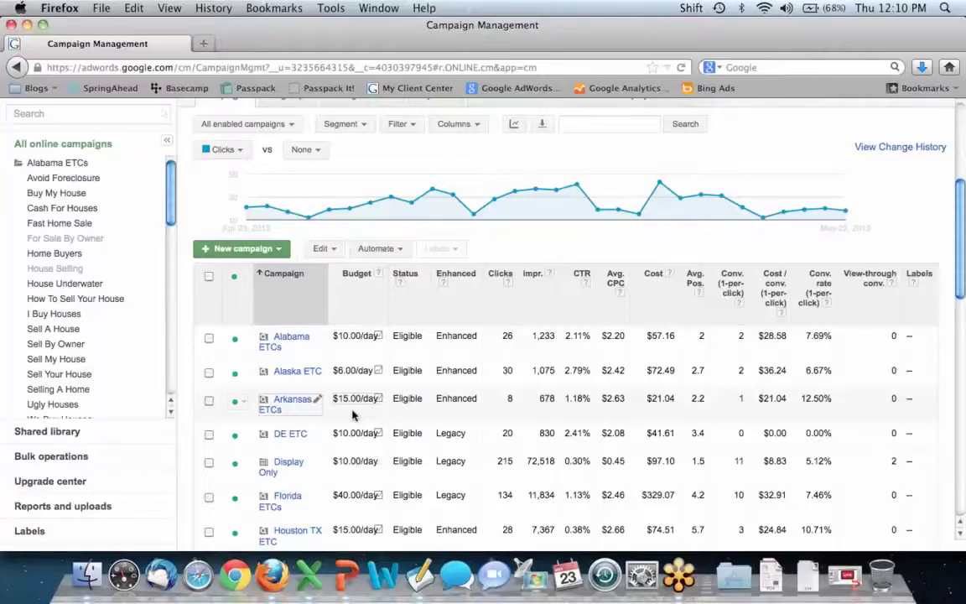
pyautogui.click(291, 434)
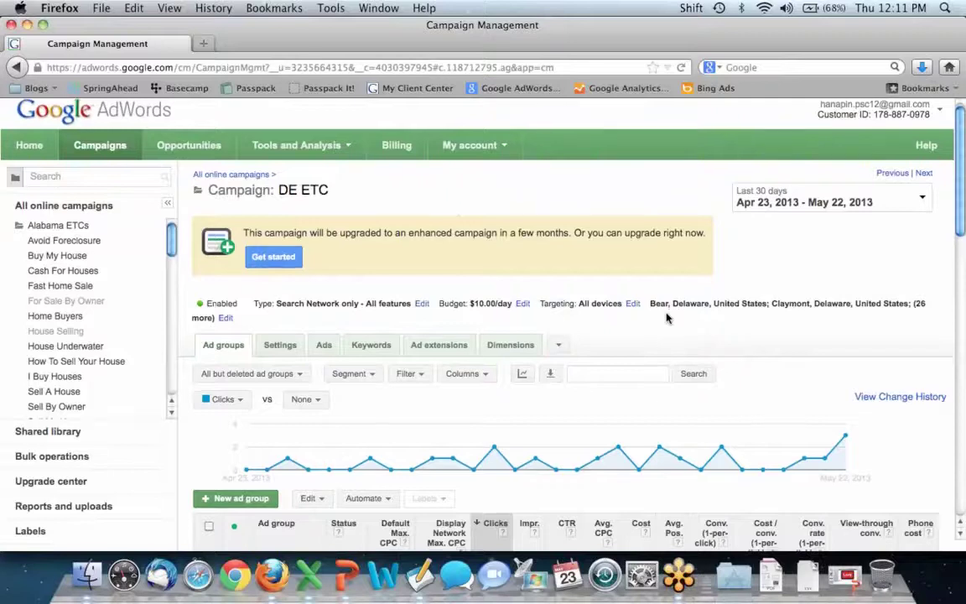
# Start the upgrade of the DE ETC campaign to an enhanced campaign
pyautogui.scroll(-1, 537, 252)
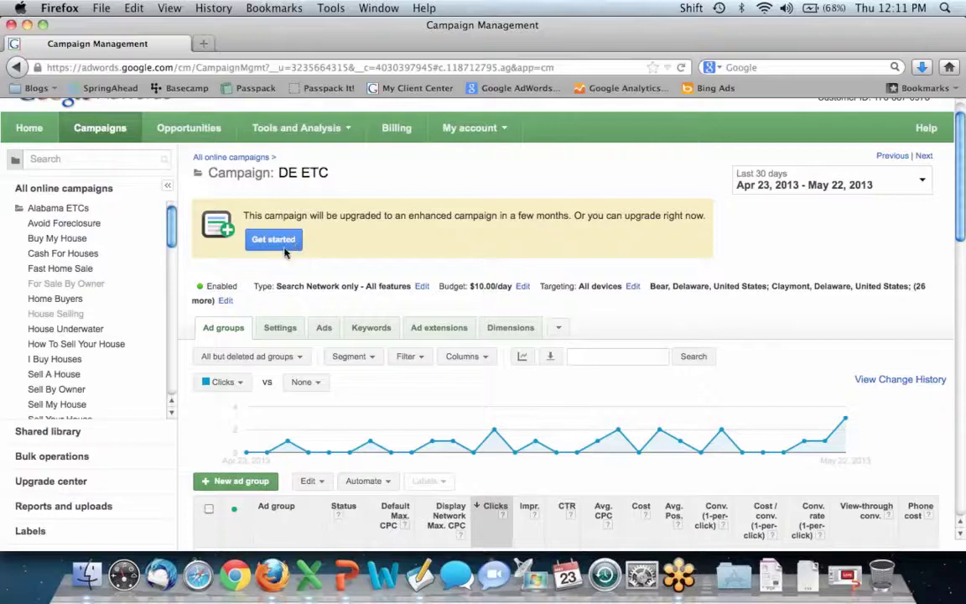
pyautogui.click(277, 241)
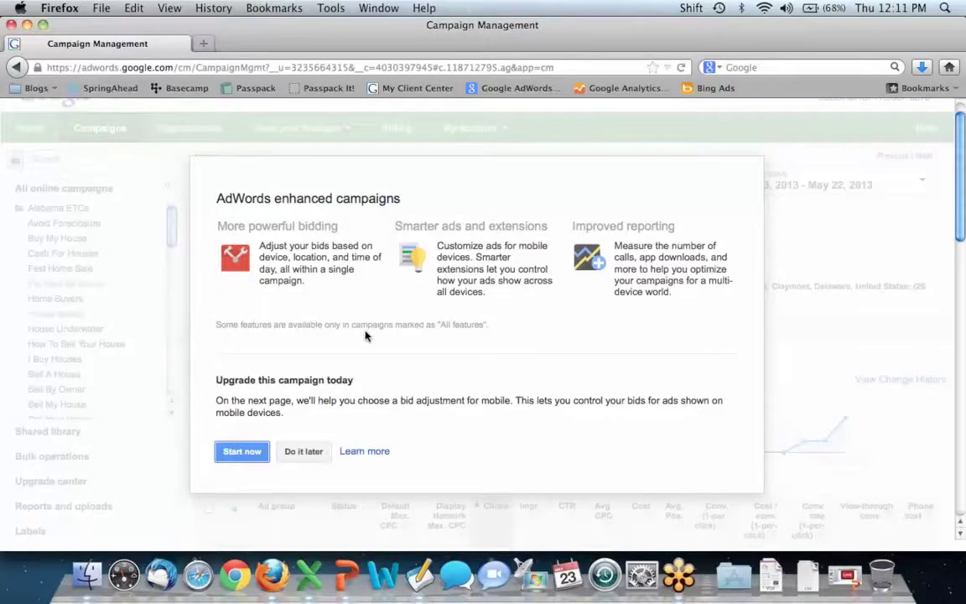
pyautogui.click(239, 457)
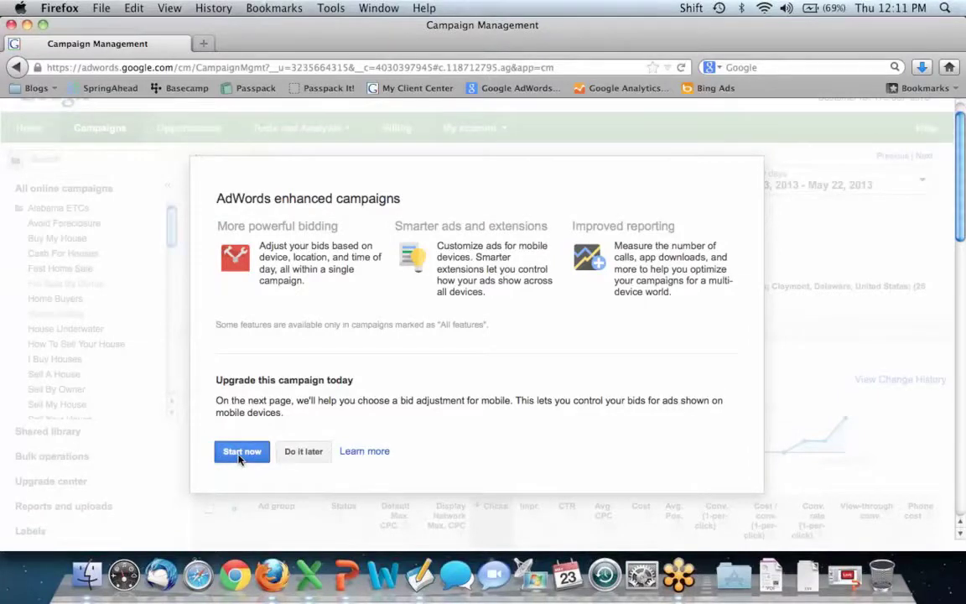
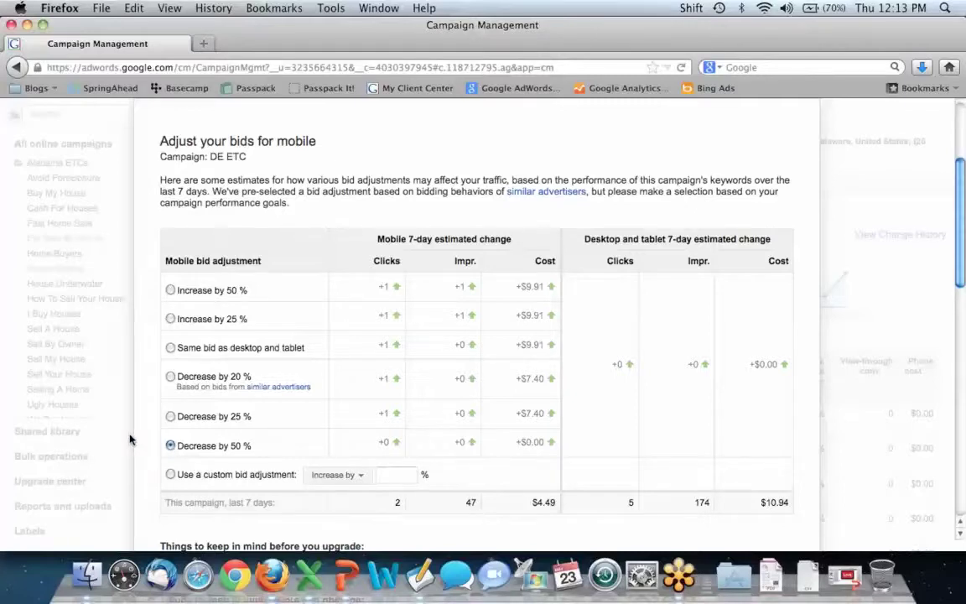
# Complete the DE ETC upgrade with the mobile bid adjustment at Decrease by 50 % and dismiss the follow-up tips
pyautogui.scroll(-4, 130, 440)
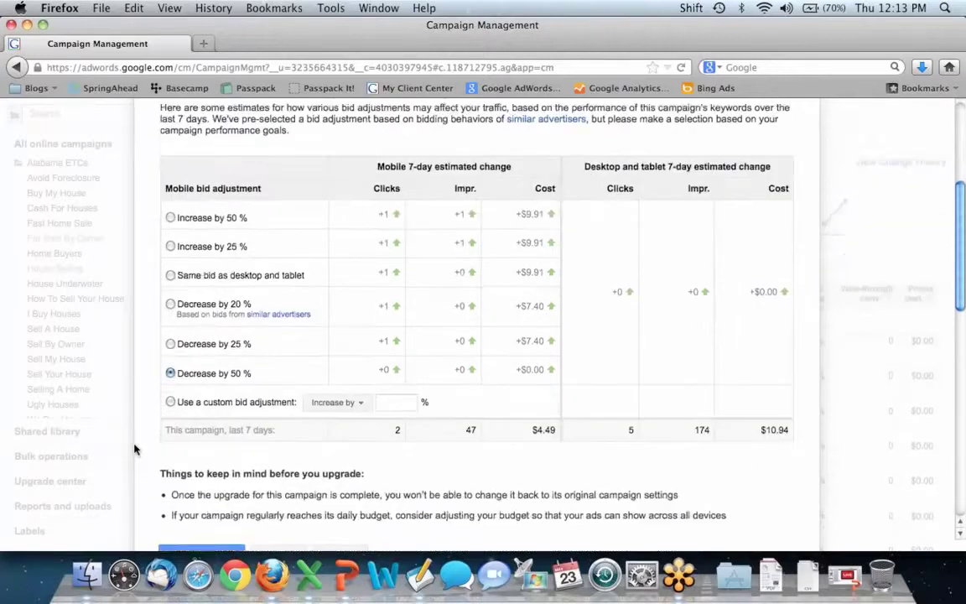
pyautogui.scroll(-3, 135, 450)
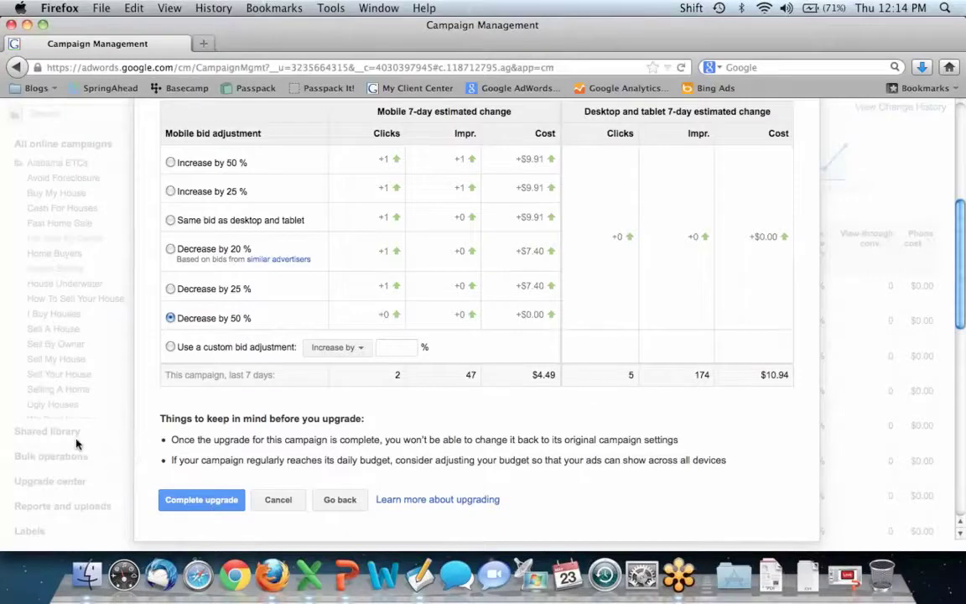
pyautogui.click(335, 347)
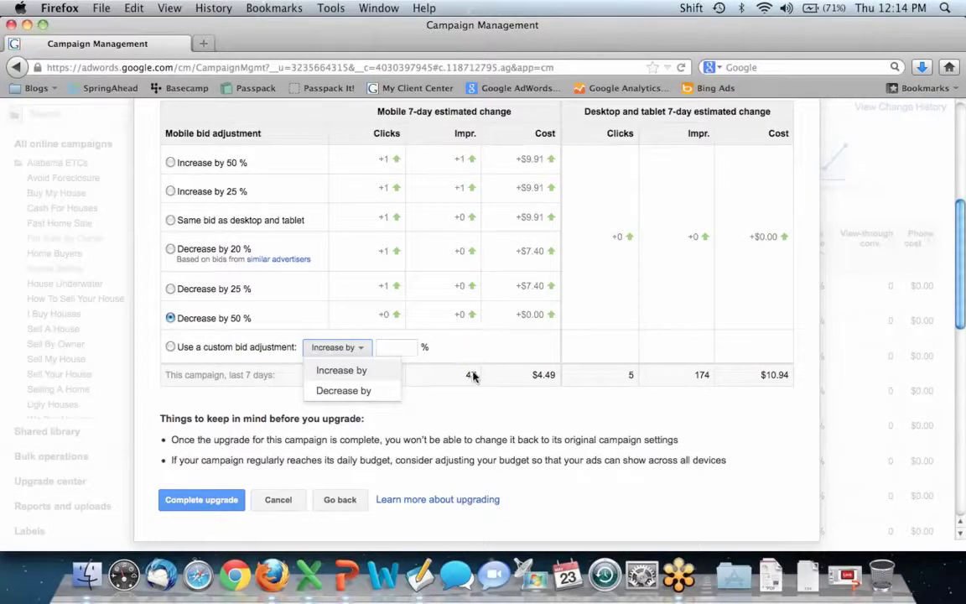
pyautogui.click(466, 341)
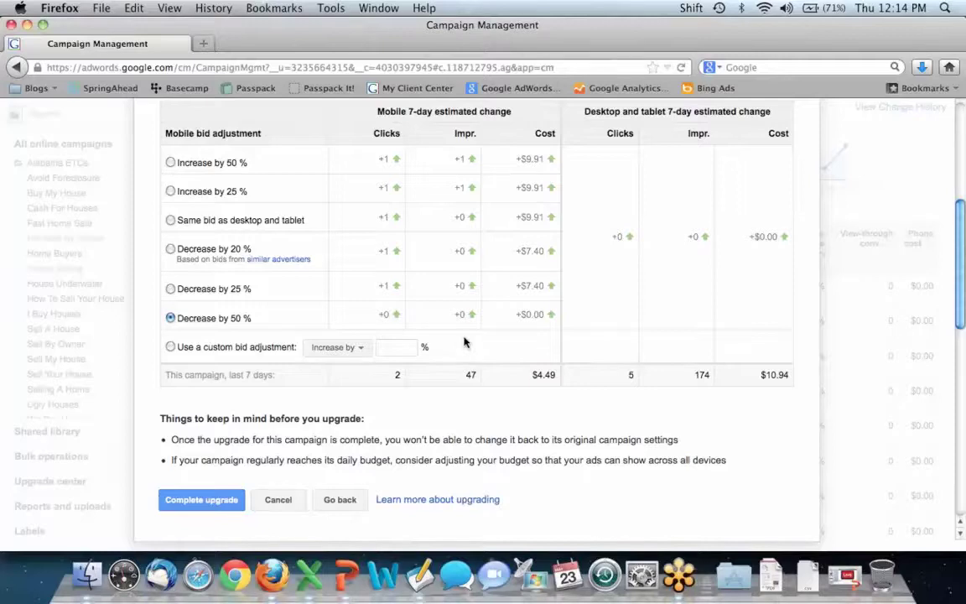
pyautogui.click(185, 500)
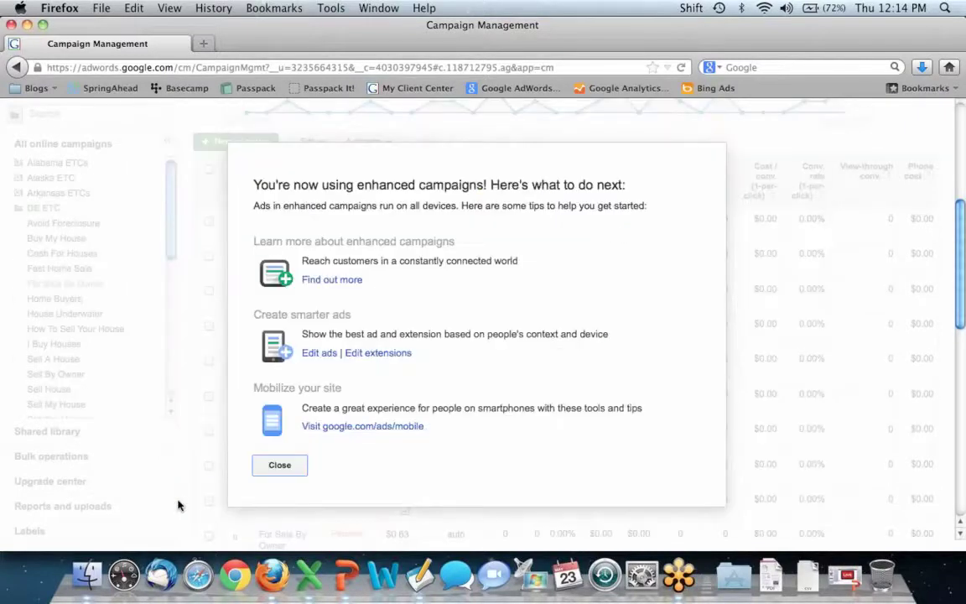
pyautogui.click(280, 465)
# Return from the DE ETC campaign to the overview of all online campaigns
pyautogui.scroll(1, 287, 444)
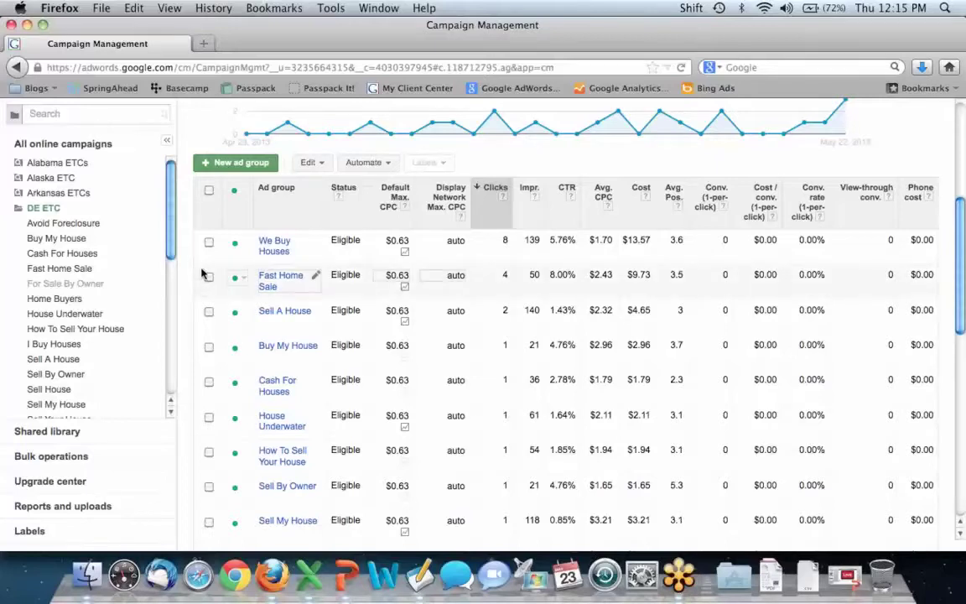
pyautogui.scroll(1, 192, 288)
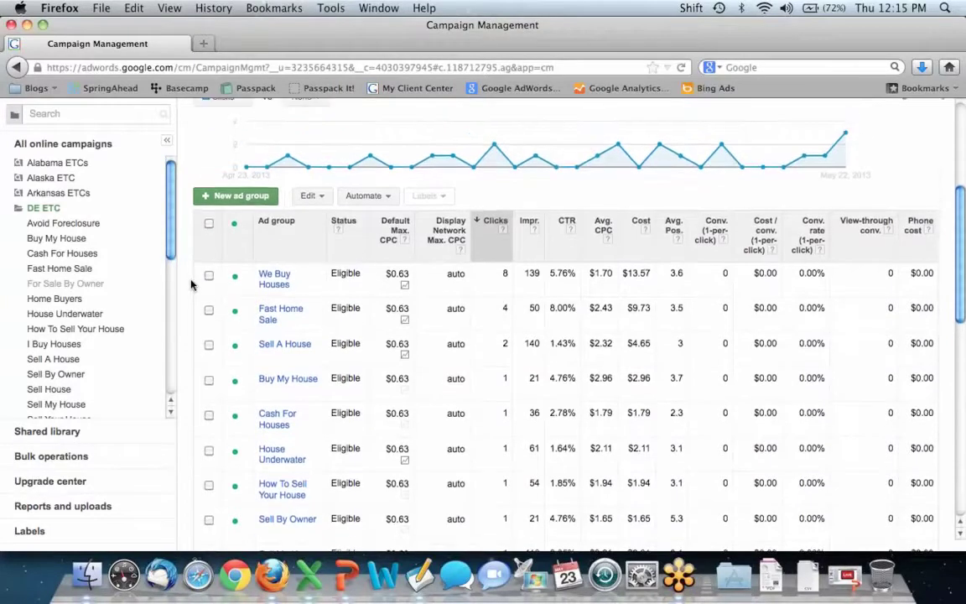
pyautogui.scroll(2, 191, 314)
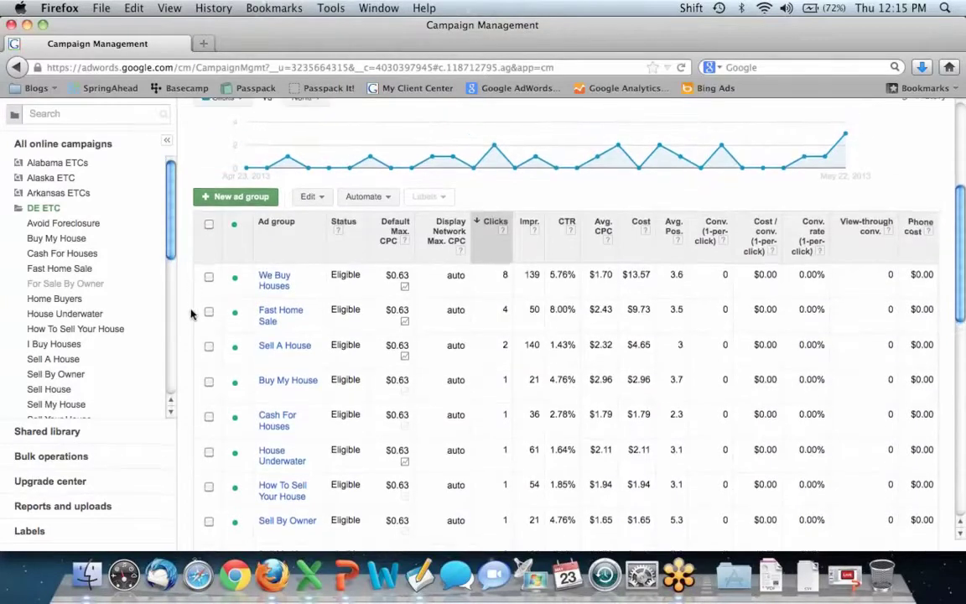
pyautogui.scroll(5, 193, 312)
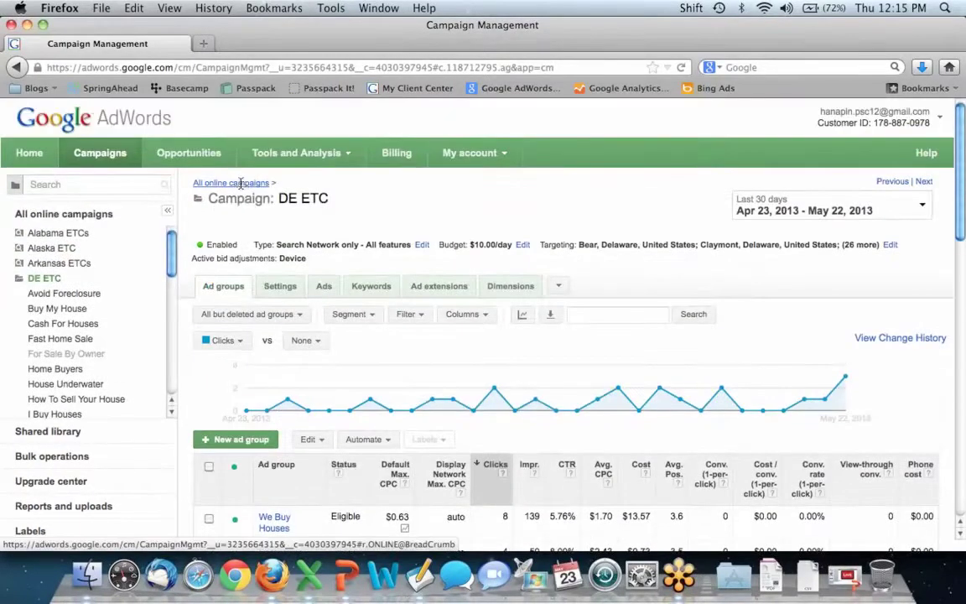
pyautogui.click(216, 184)
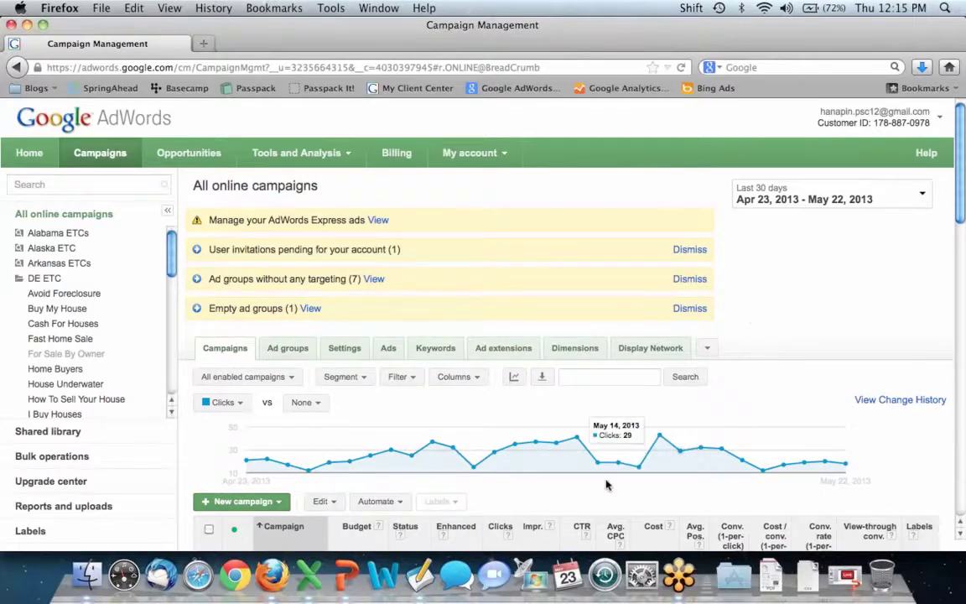
# Switch to AdWords Editor, download the basic recent changes for all campaigns and finish reviewing them
pyautogui.click(413, 572)
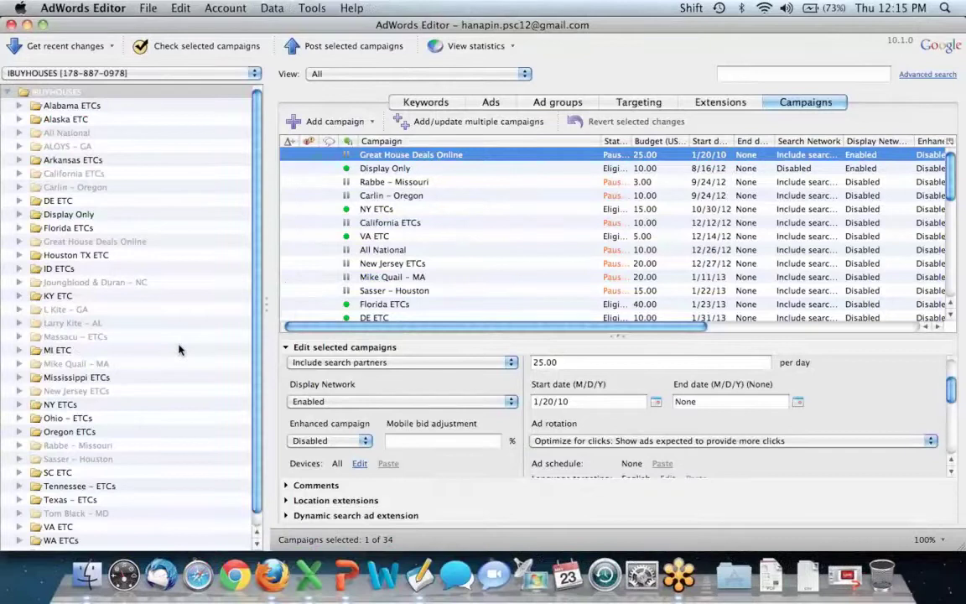
pyautogui.click(84, 46)
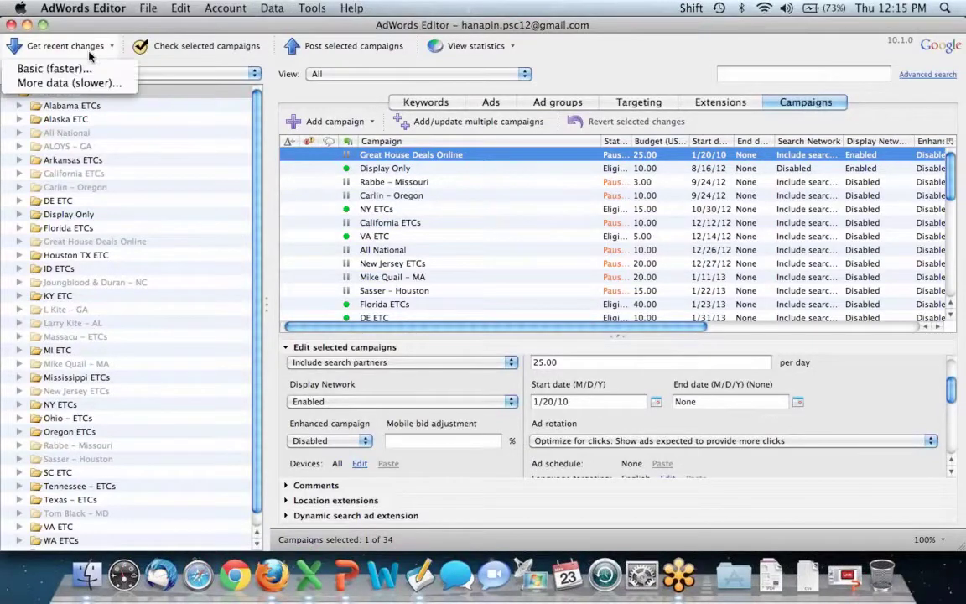
pyautogui.click(85, 72)
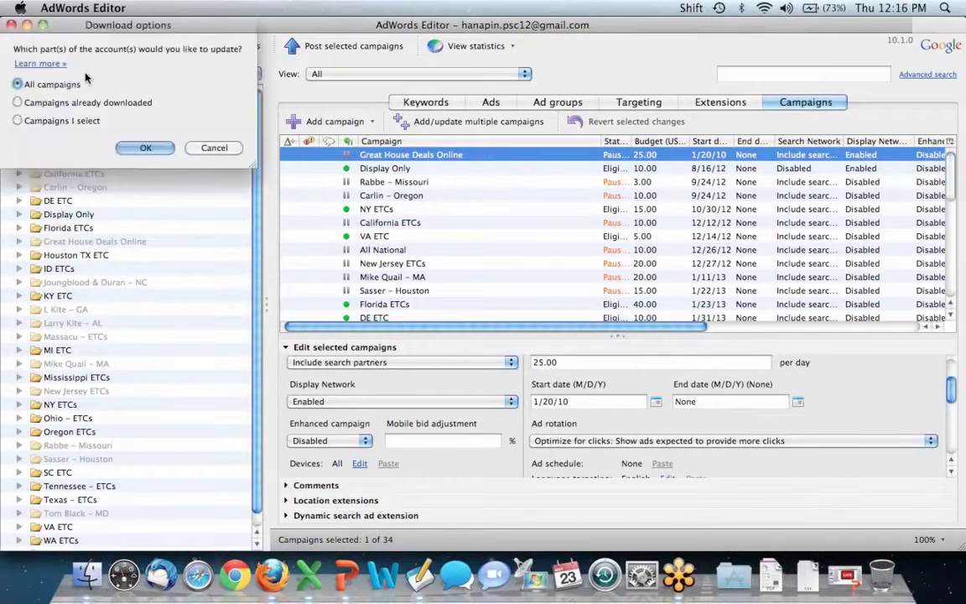
pyautogui.click(144, 148)
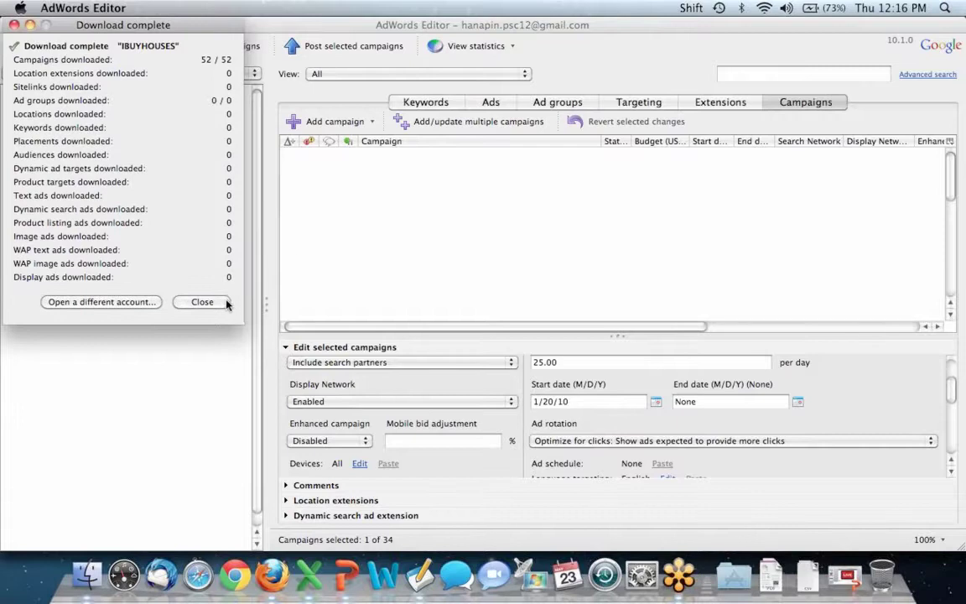
pyautogui.click(203, 314)
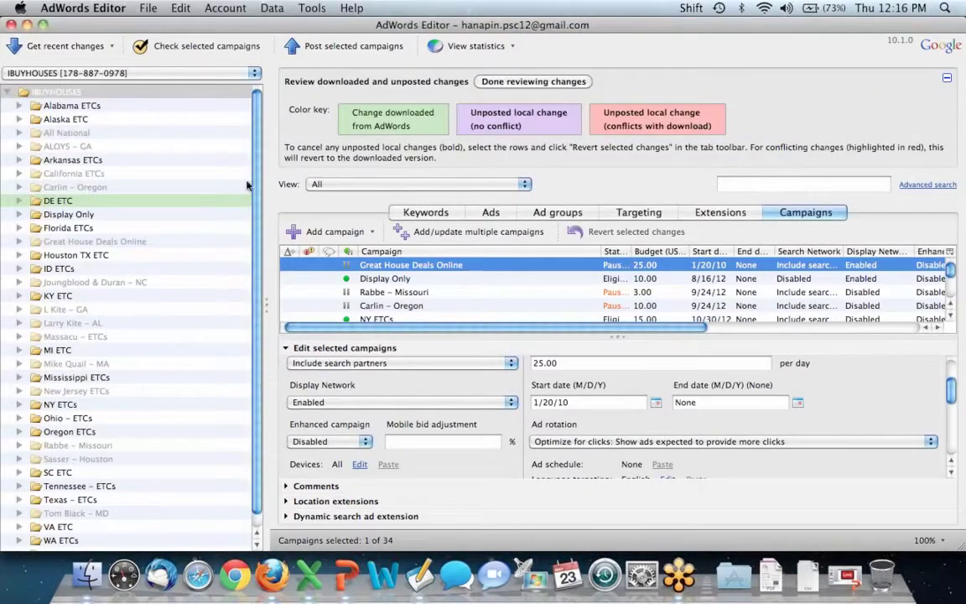
pyautogui.click(535, 81)
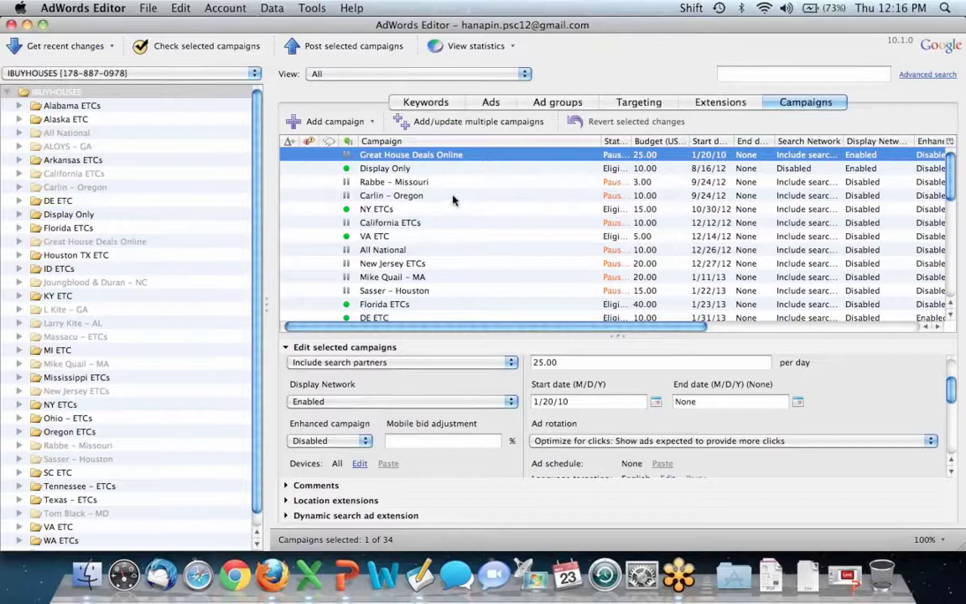
# Inspect the DE ETC enhanced campaign setting, and compare the enhanced status across all campaigns in the account
pyautogui.click(172, 201)
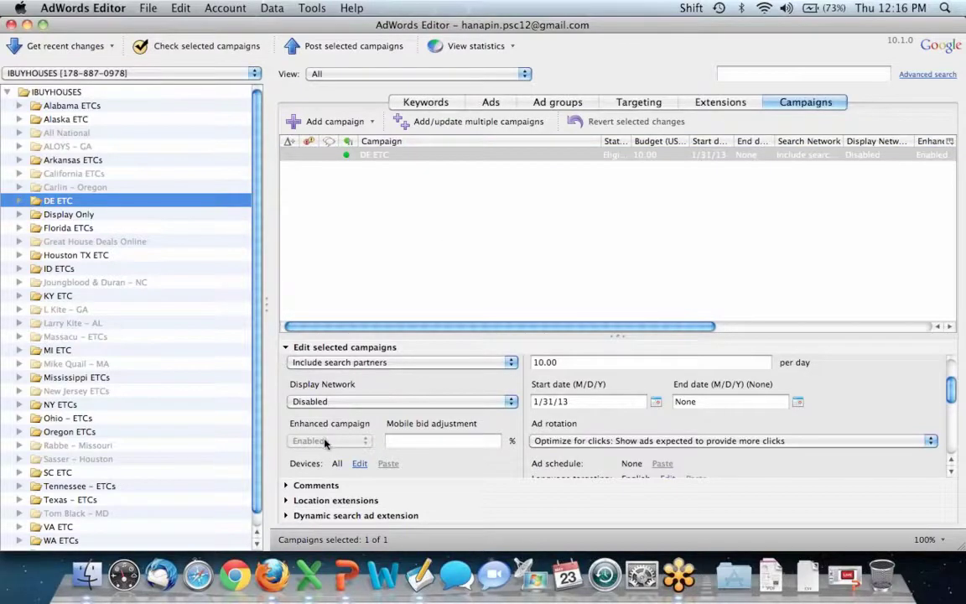
pyautogui.click(163, 91)
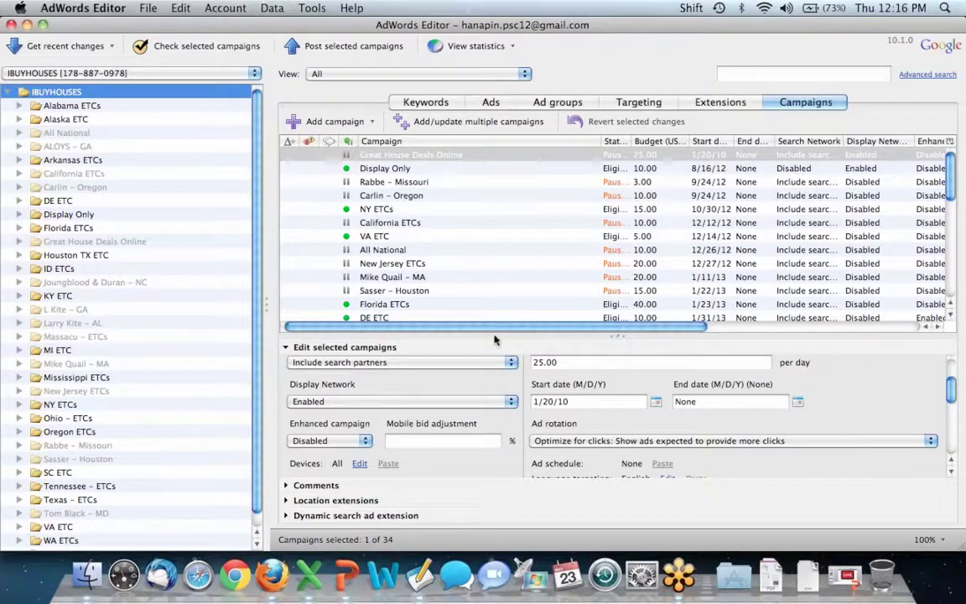
pyautogui.scroll(-2, 460, 251)
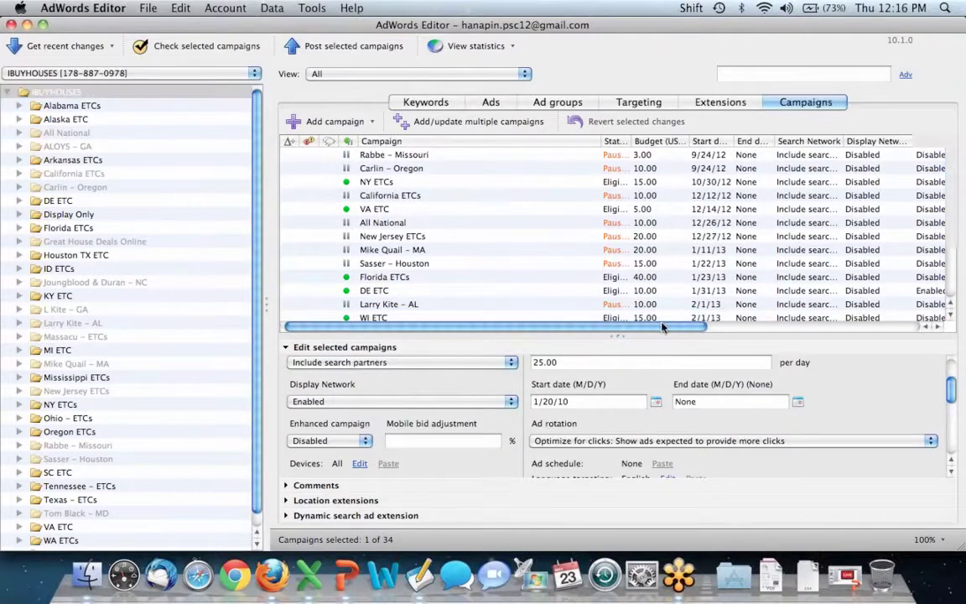
pyautogui.moveTo(662, 327); pyautogui.dragTo(723, 304)
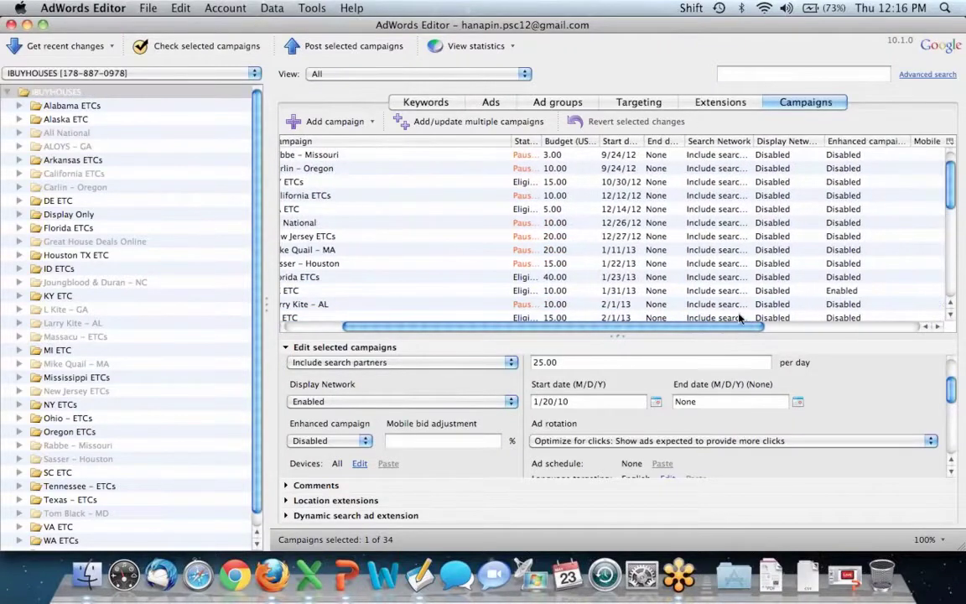
pyautogui.moveTo(739, 327); pyautogui.dragTo(683, 328)
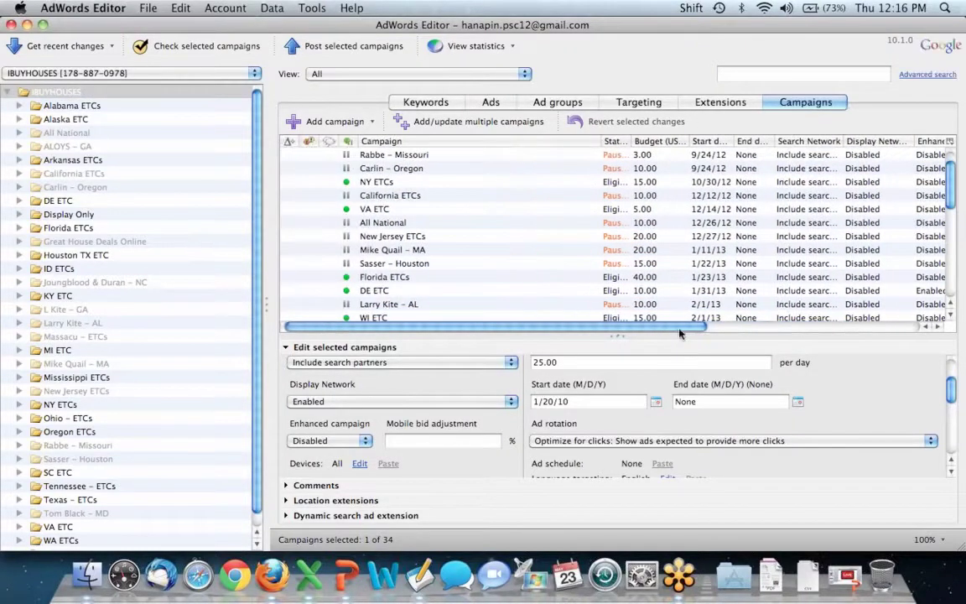
# Enable enhanced campaign for Florida ETCs and set its mobile bid adjustment to -50 %
pyautogui.click(495, 281)
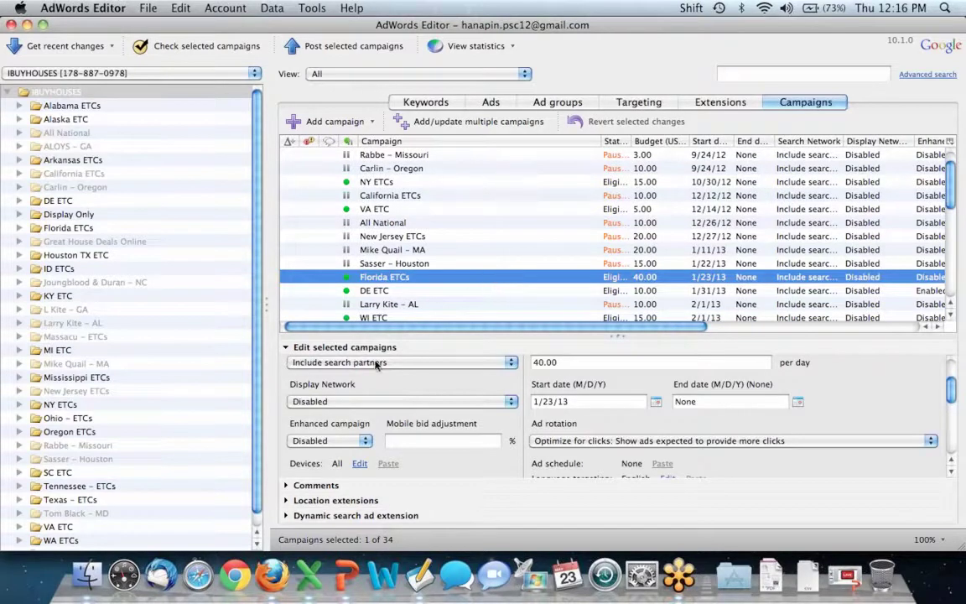
pyautogui.click(363, 442)
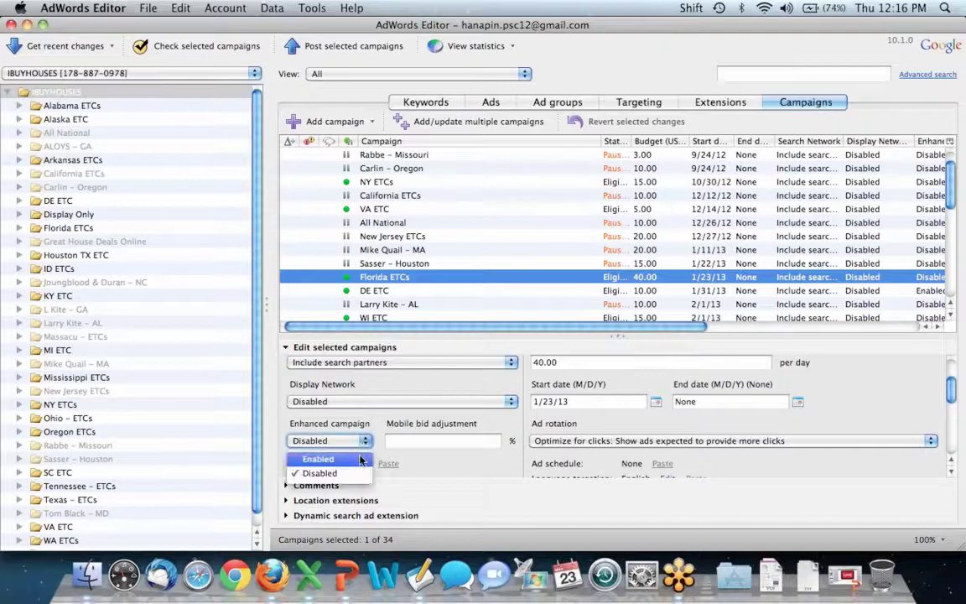
pyautogui.click(319, 459)
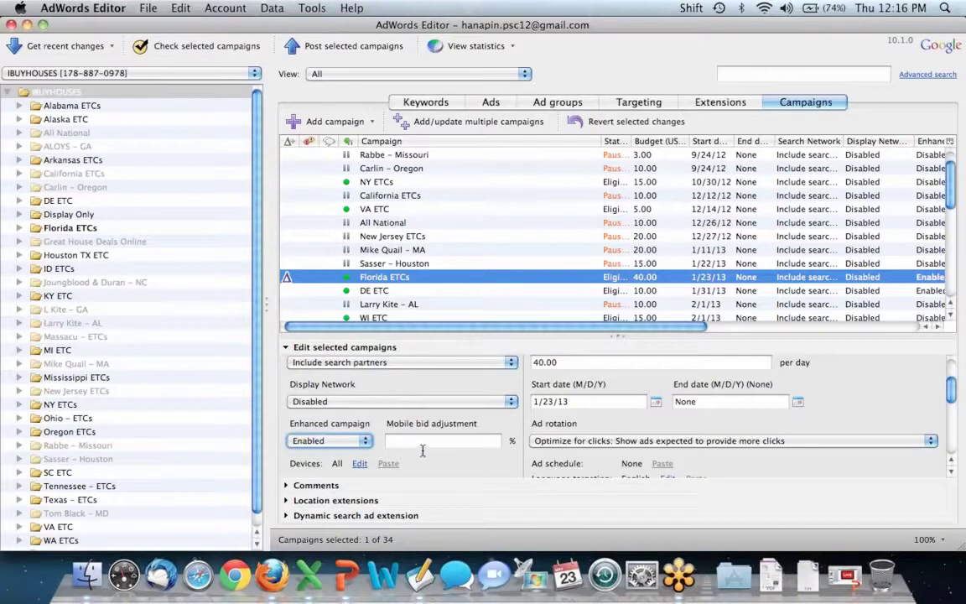
pyautogui.click(425, 441)
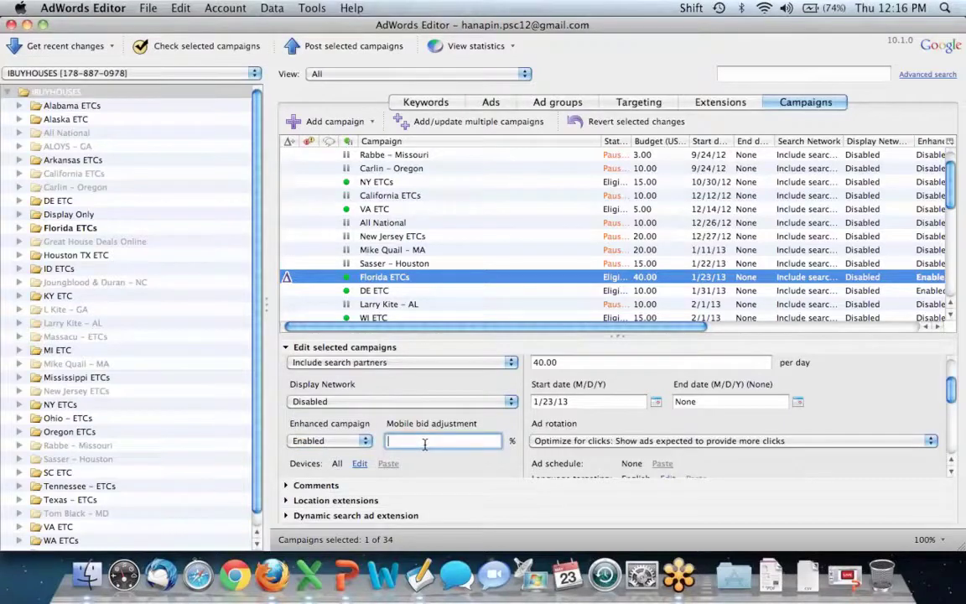
pyautogui.write('50')
pyautogui.write('-50')
# Check the Florida ETCs change with AdWords and review the enhanced and mobile bid adjustment columns in the campaign list
pyautogui.click(246, 45)
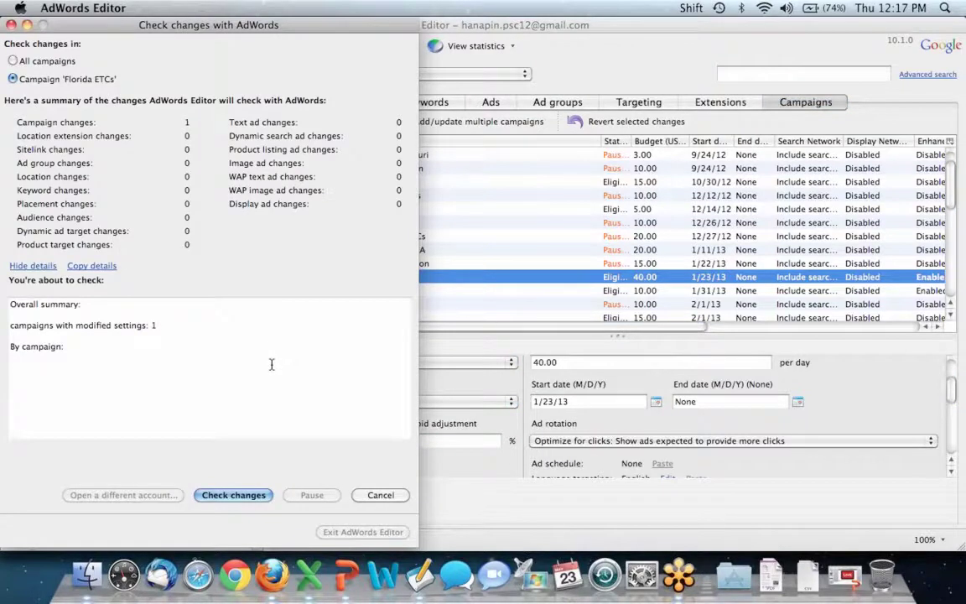
pyautogui.click(248, 494)
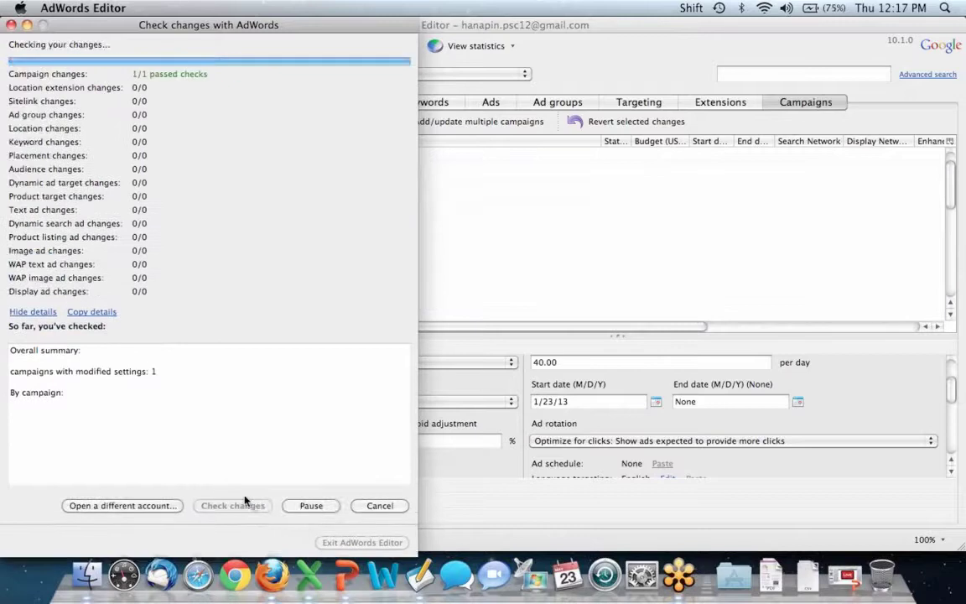
pyautogui.click(381, 504)
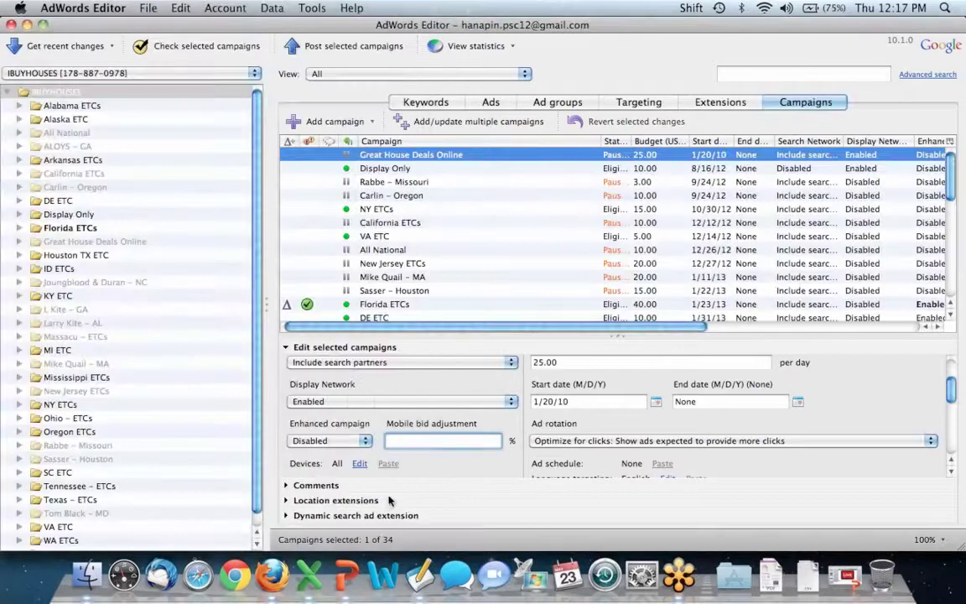
pyautogui.moveTo(560, 327); pyautogui.dragTo(672, 326)
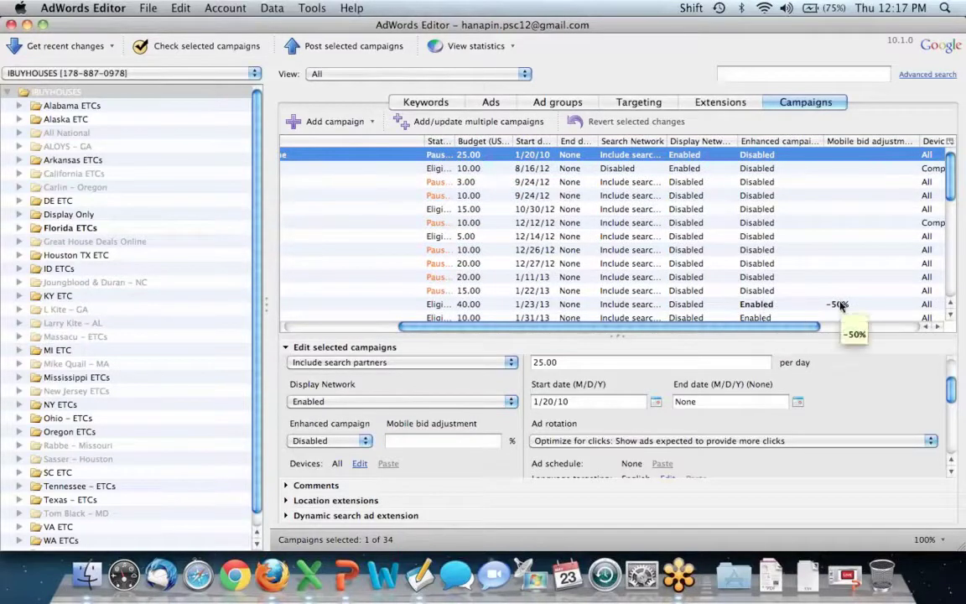
pyautogui.scroll(-5, 879, 287)
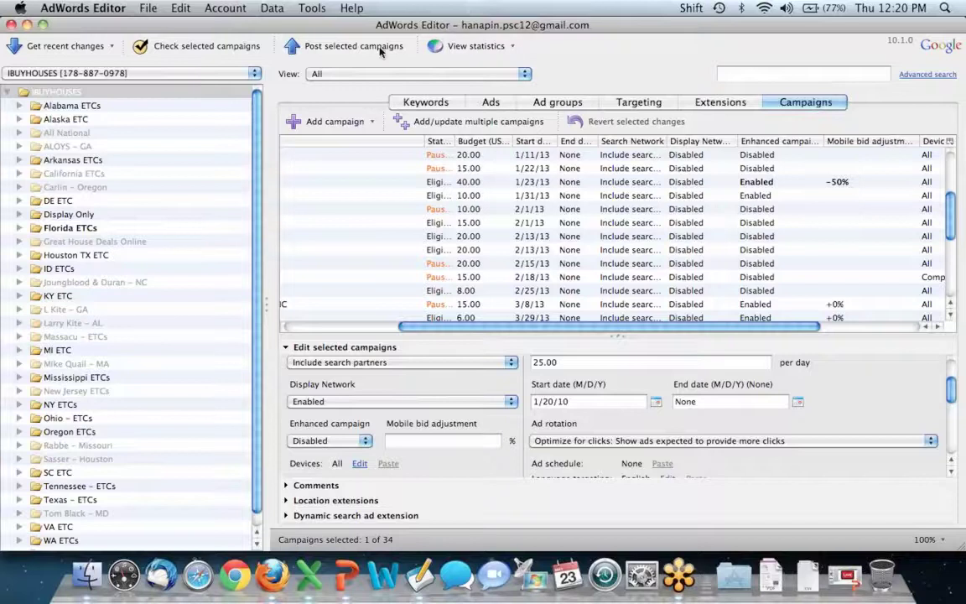
# Post the pending changes for all campaigns to AdWords and close the completed post
pyautogui.click(177, 89)
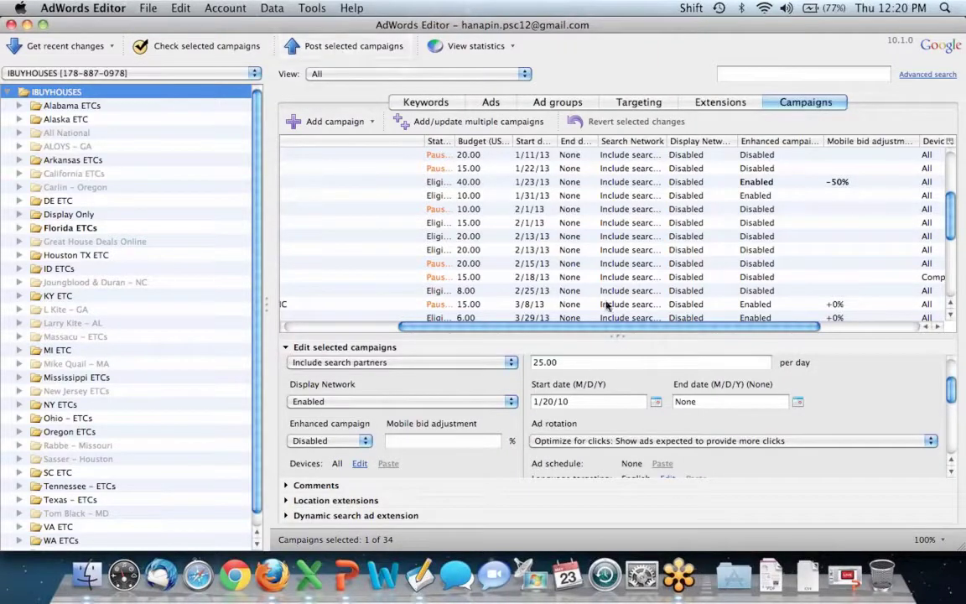
pyautogui.click(344, 48)
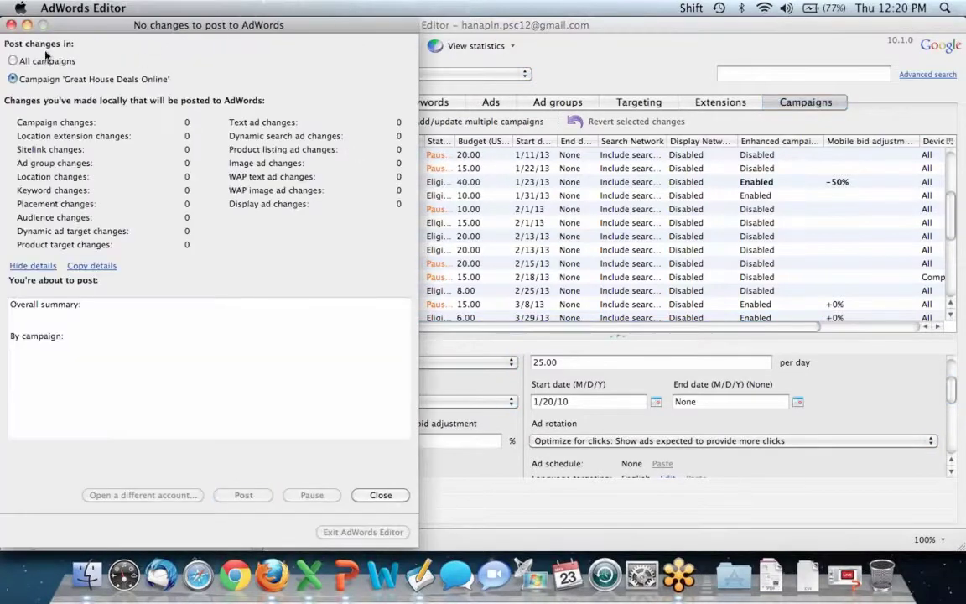
pyautogui.click(13, 62)
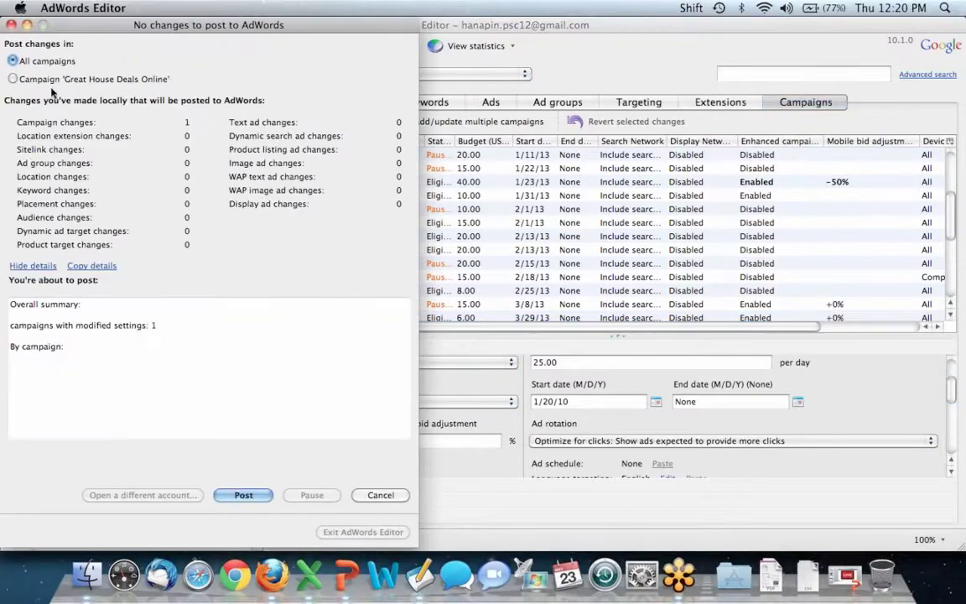
pyautogui.click(243, 495)
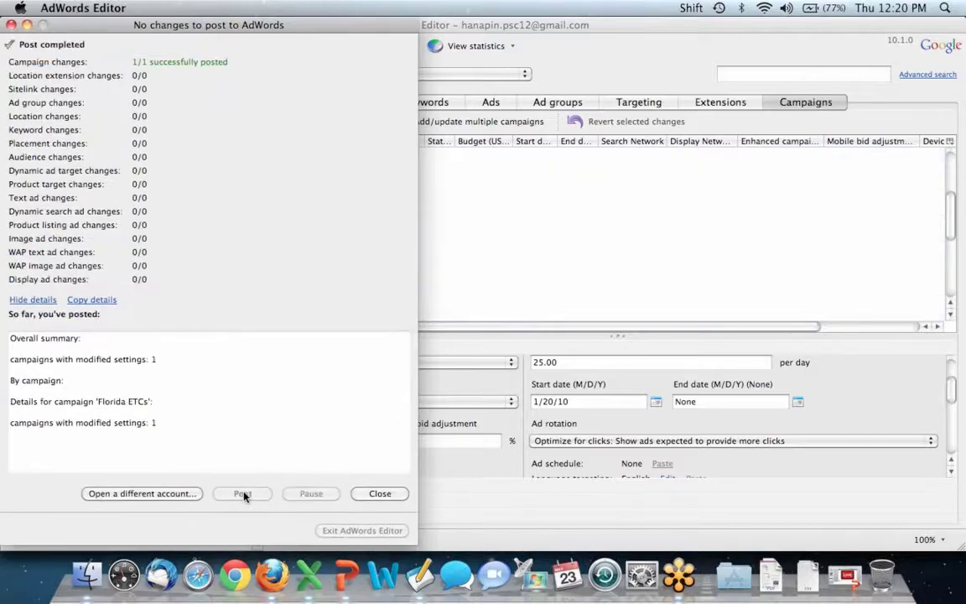
pyautogui.click(387, 496)
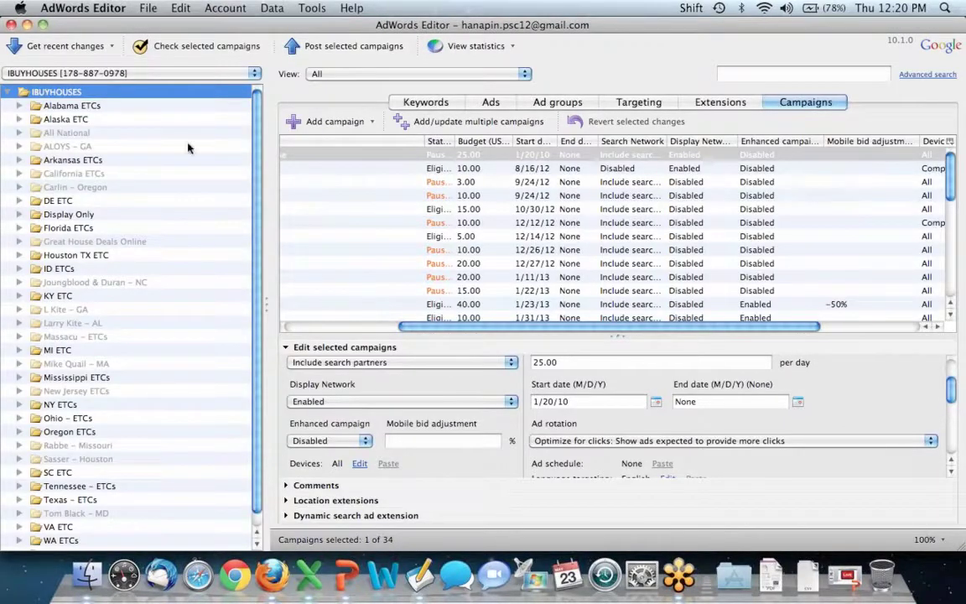
# Sort the campaign list by enhanced campaign status and look through the campaigns that are still disabled
pyautogui.click(805, 140)
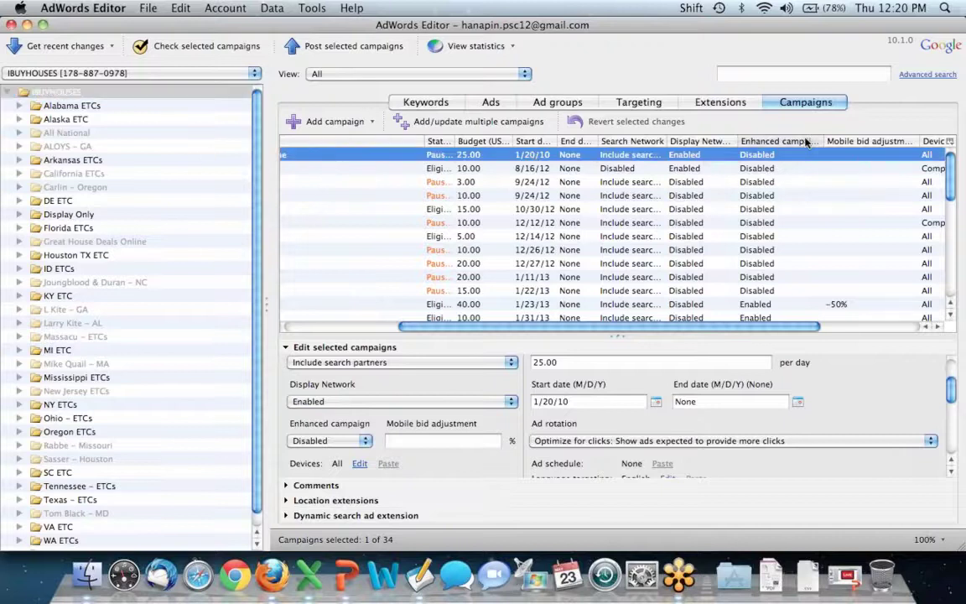
pyautogui.scroll(-1, 797, 159)
pyautogui.scroll(-5, 796, 160)
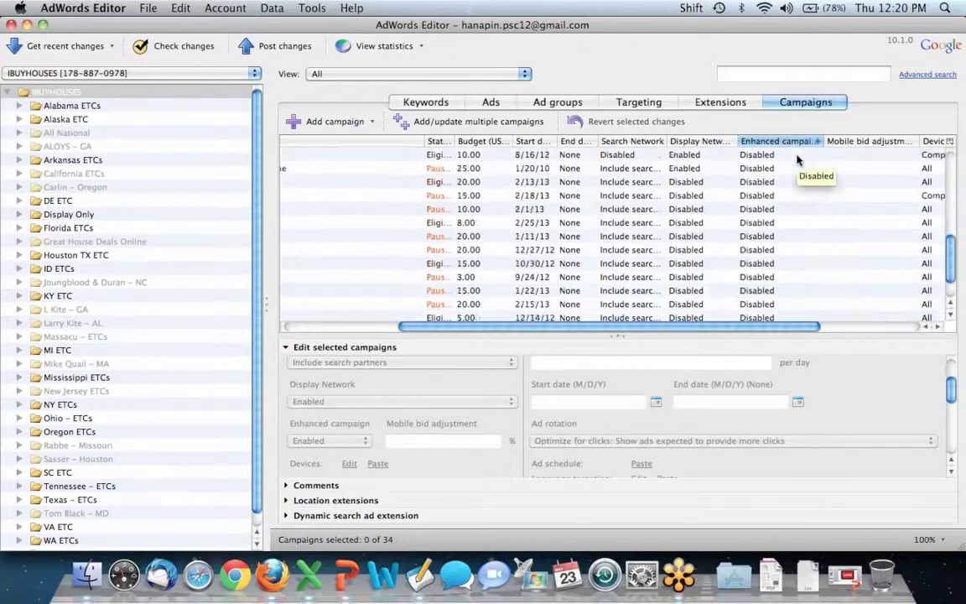
pyautogui.scroll(1, 796, 178)
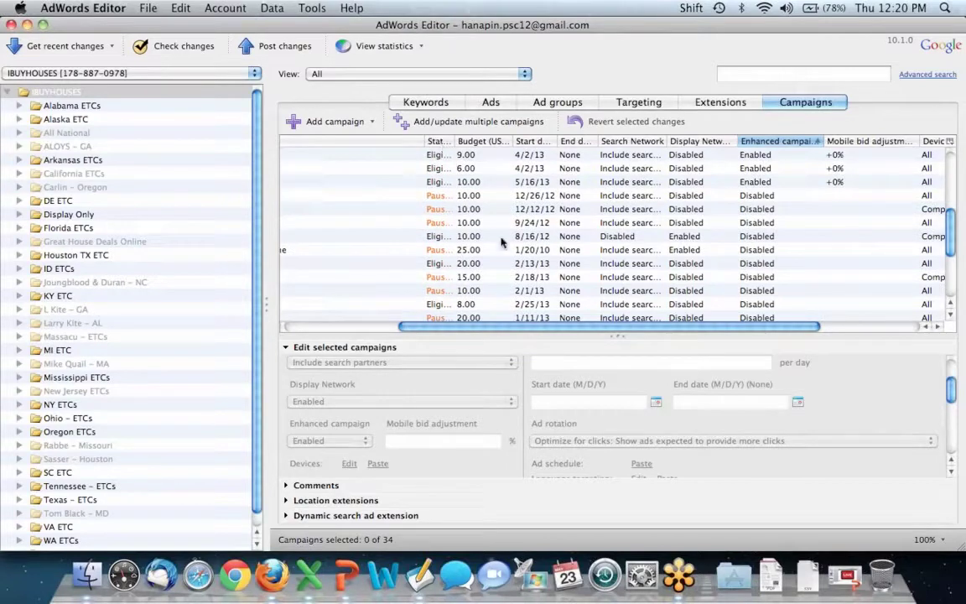
pyautogui.click(775, 196)
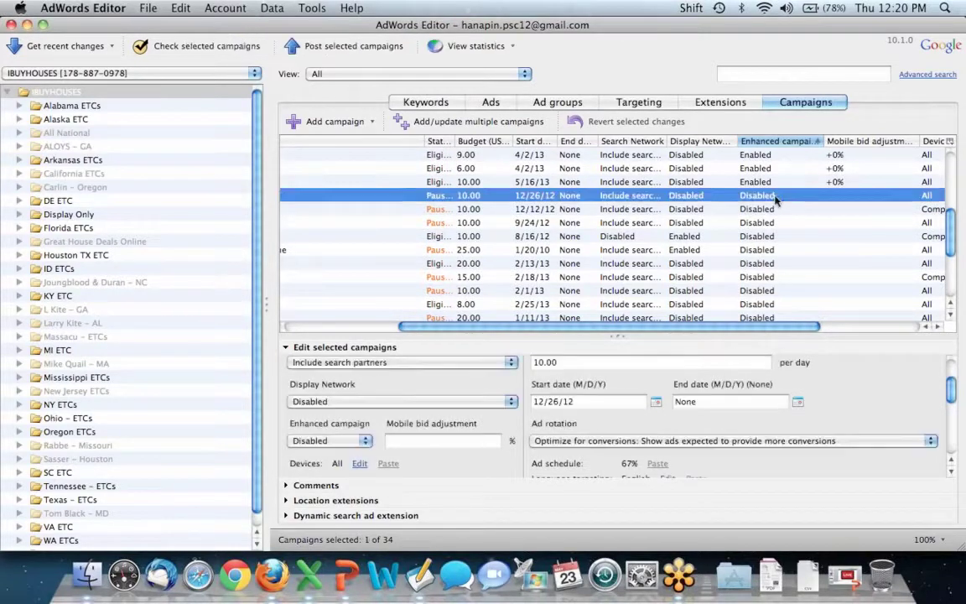
pyautogui.scroll(-3, 755, 201)
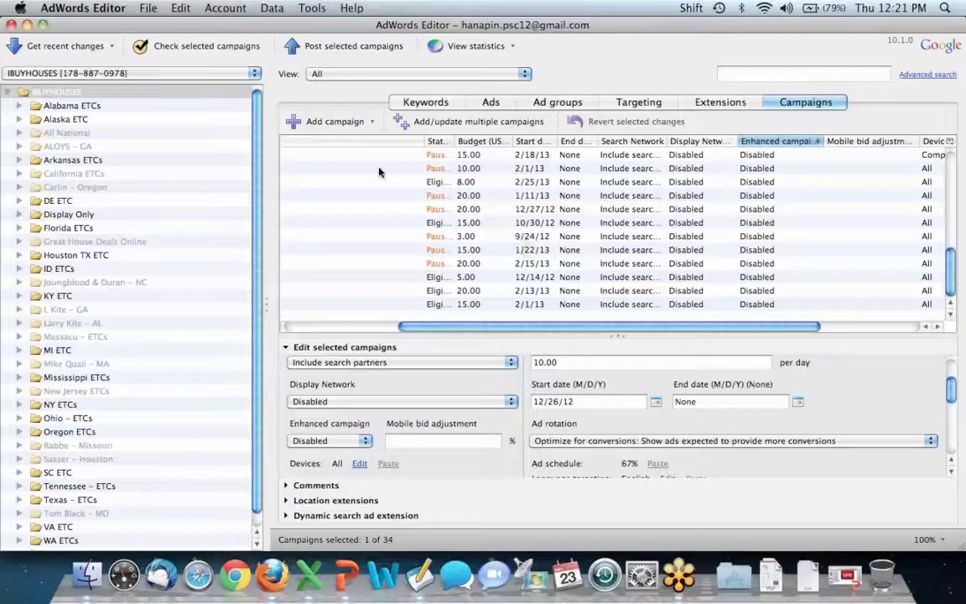
# Switch to AdWords in Firefox, start the campaign Upgrade center and show the pending upgrades
pyautogui.click(29, 25)
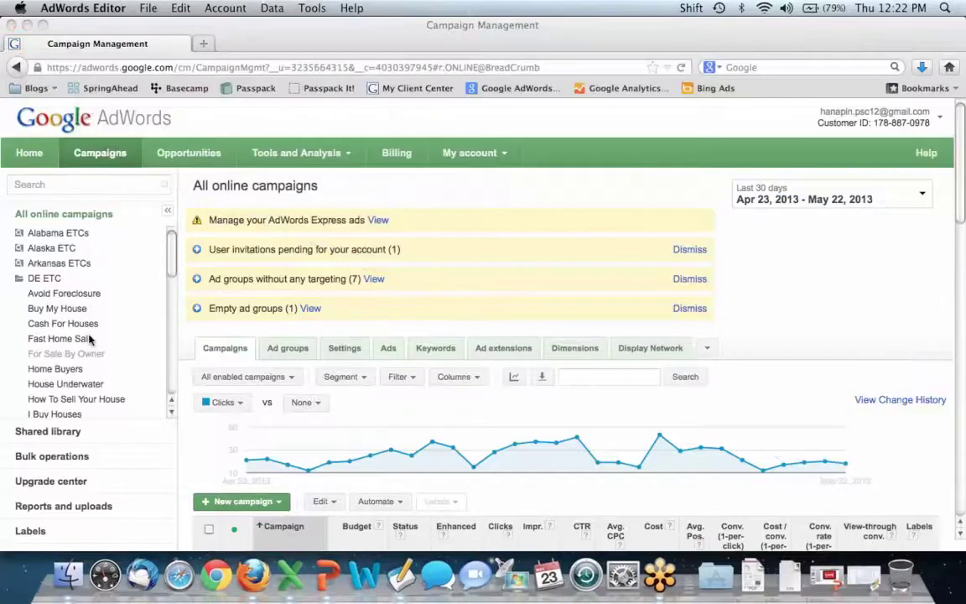
pyautogui.click(88, 487)
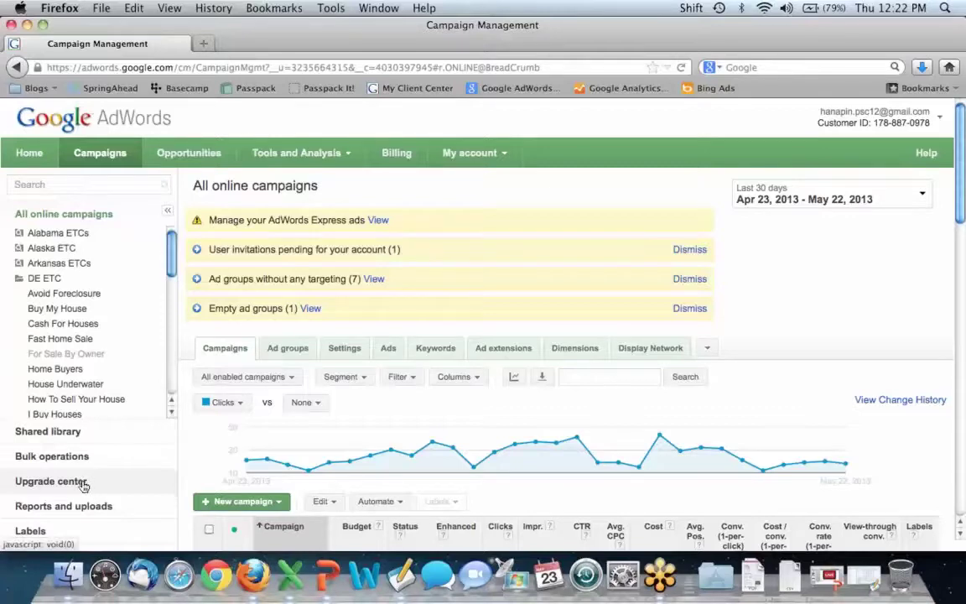
pyautogui.click(81, 484)
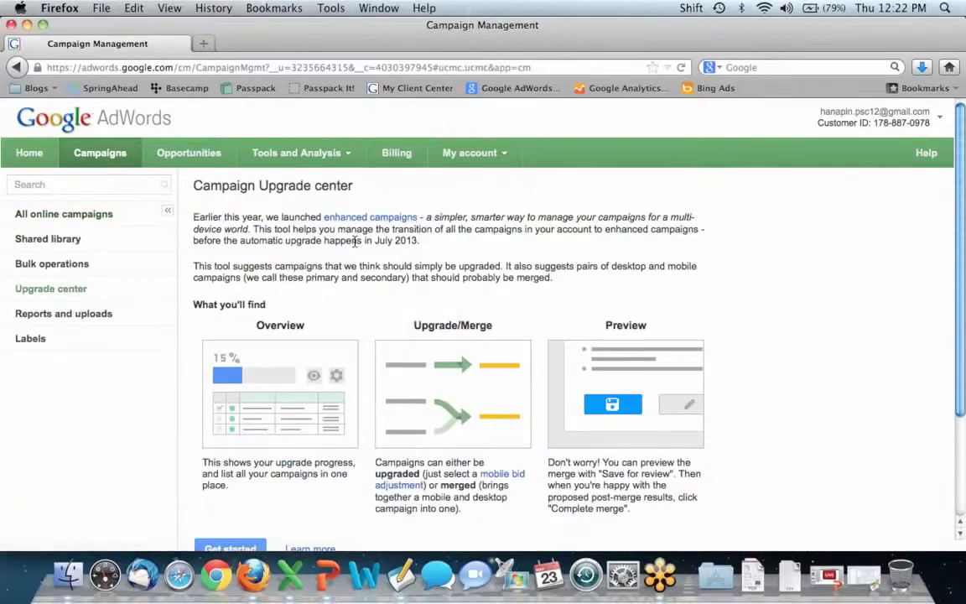
pyautogui.scroll(-2, 358, 244)
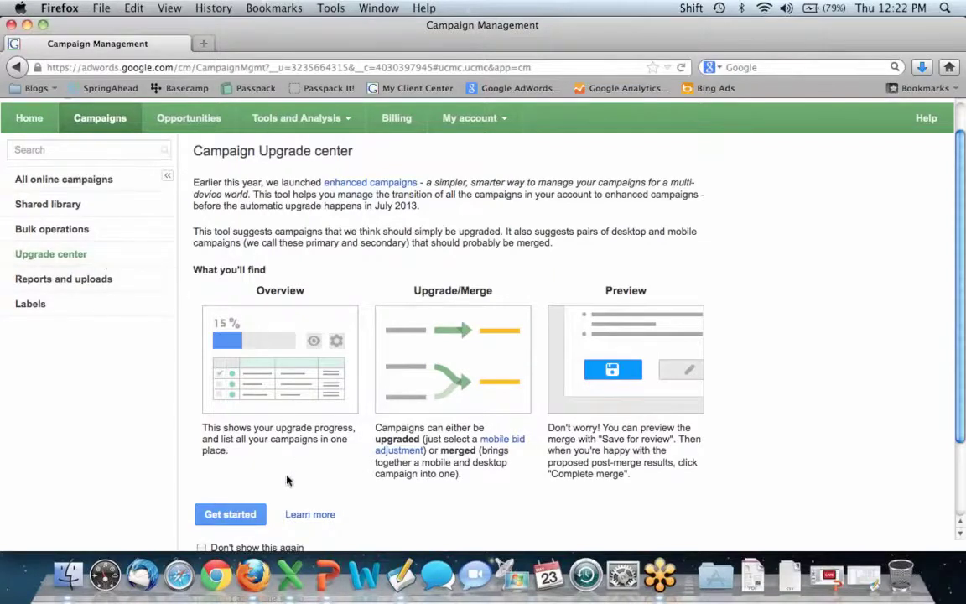
pyautogui.click(236, 514)
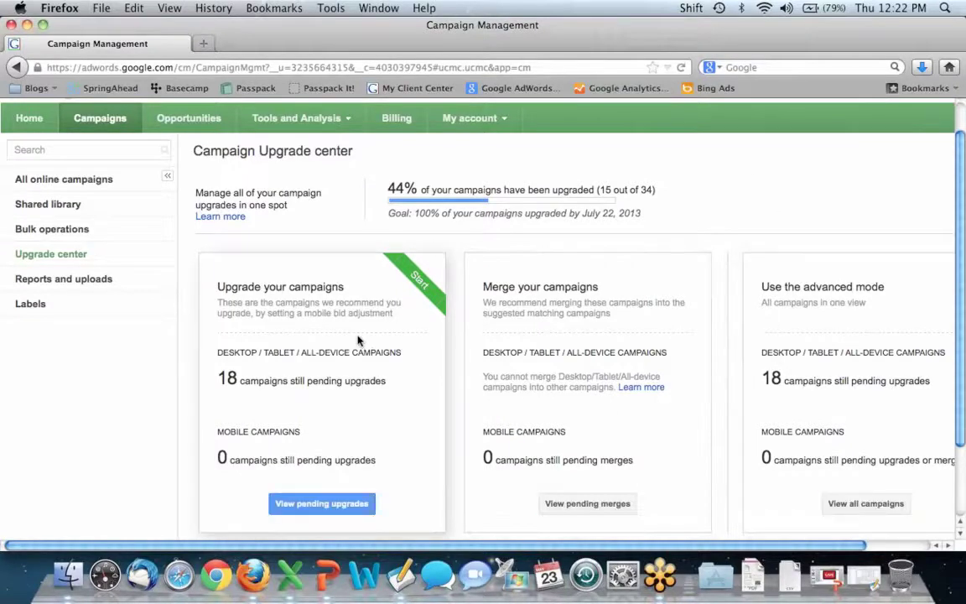
pyautogui.click(364, 506)
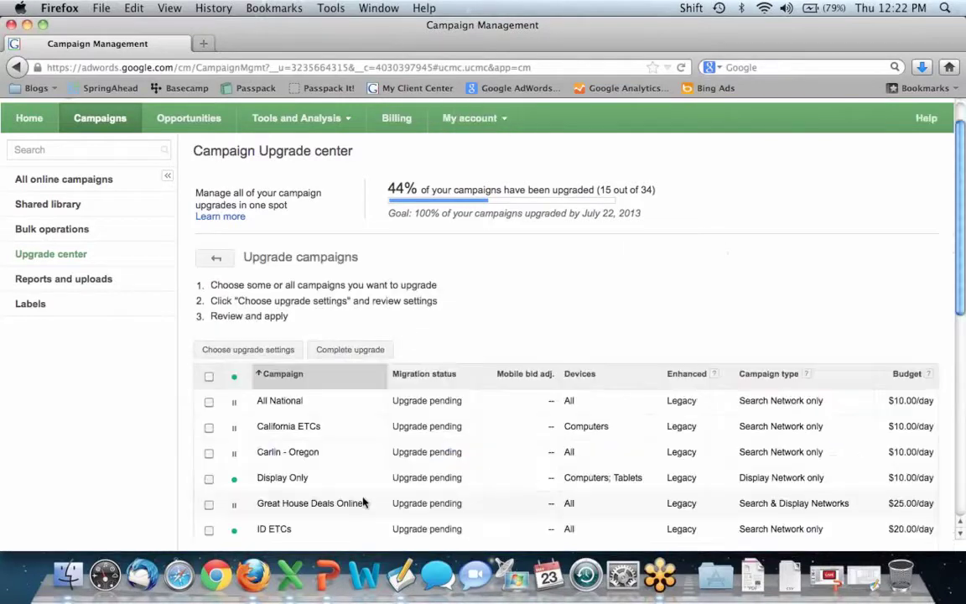
# Choose upgrade settings for the ID ETCs campaign with its mobile bid adjustment decreased by 50 % and save them for review
pyautogui.scroll(-1, 549, 274)
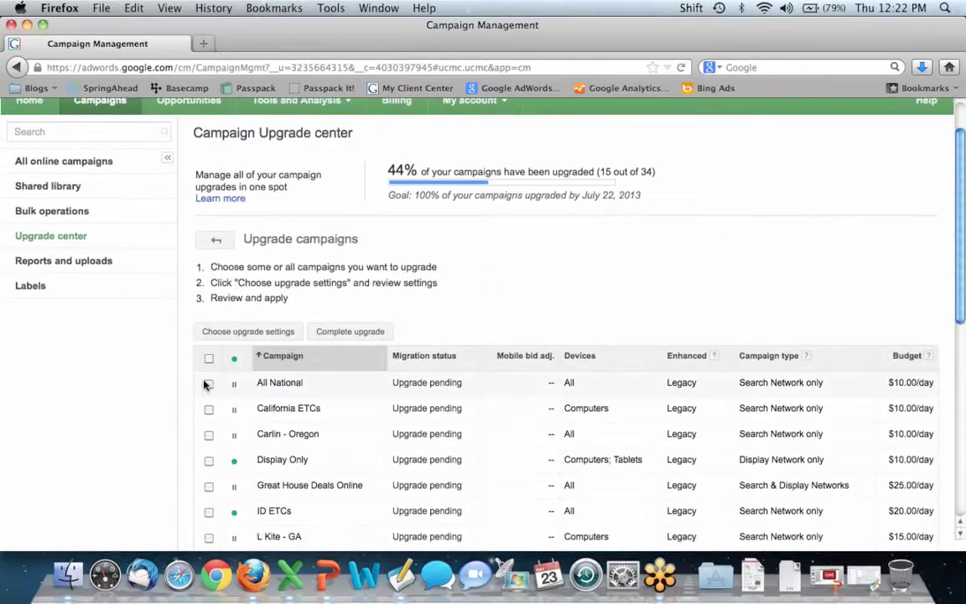
pyautogui.scroll(-1, 210, 411)
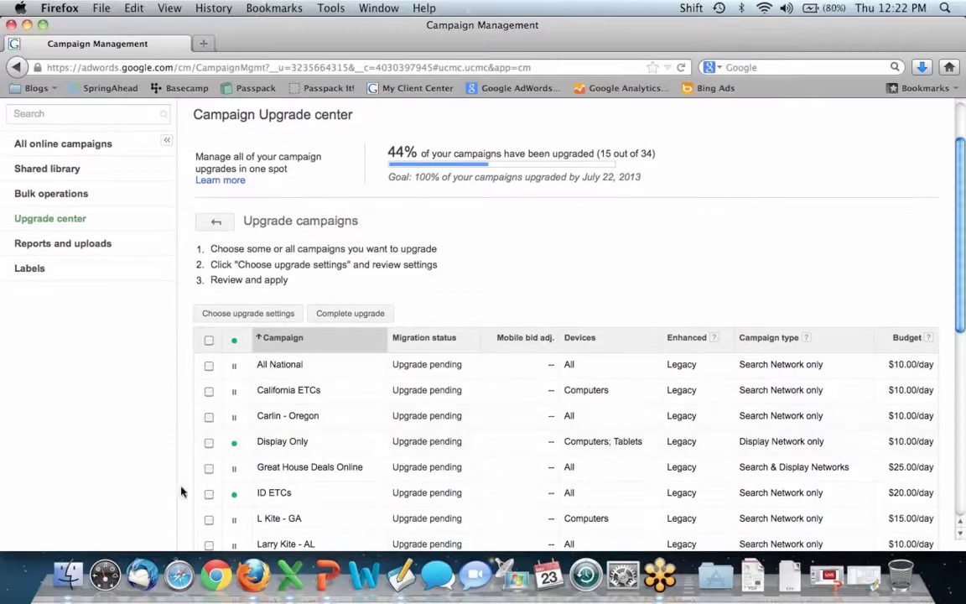
pyautogui.scroll(-5, 582, 414)
pyautogui.scroll(-1, 582, 415)
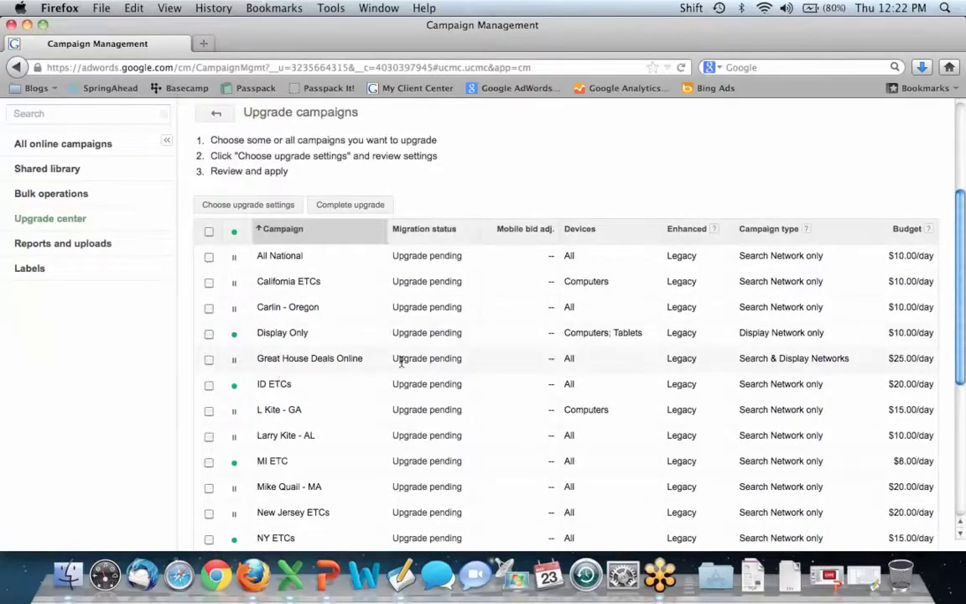
pyautogui.click(209, 385)
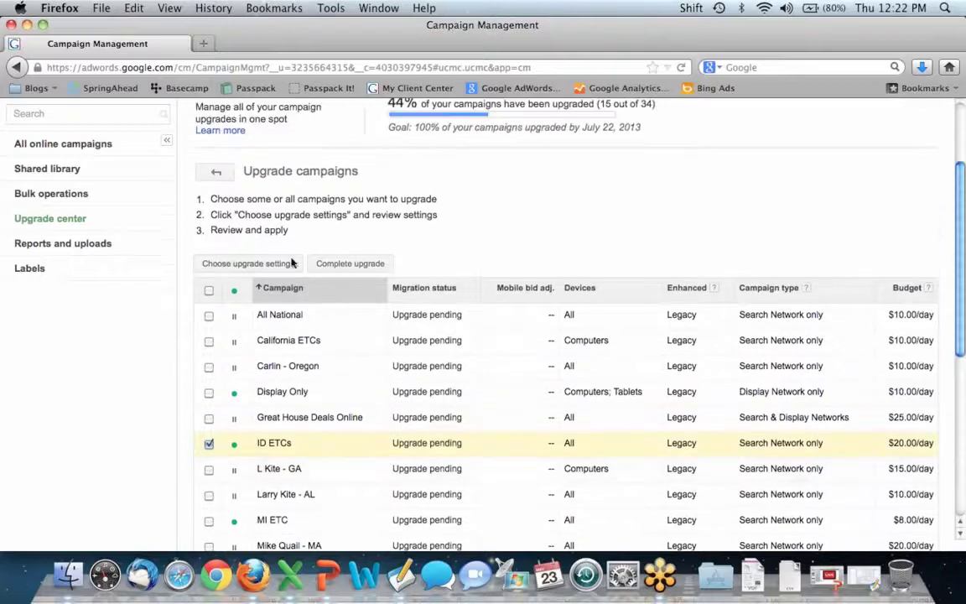
pyautogui.click(289, 261)
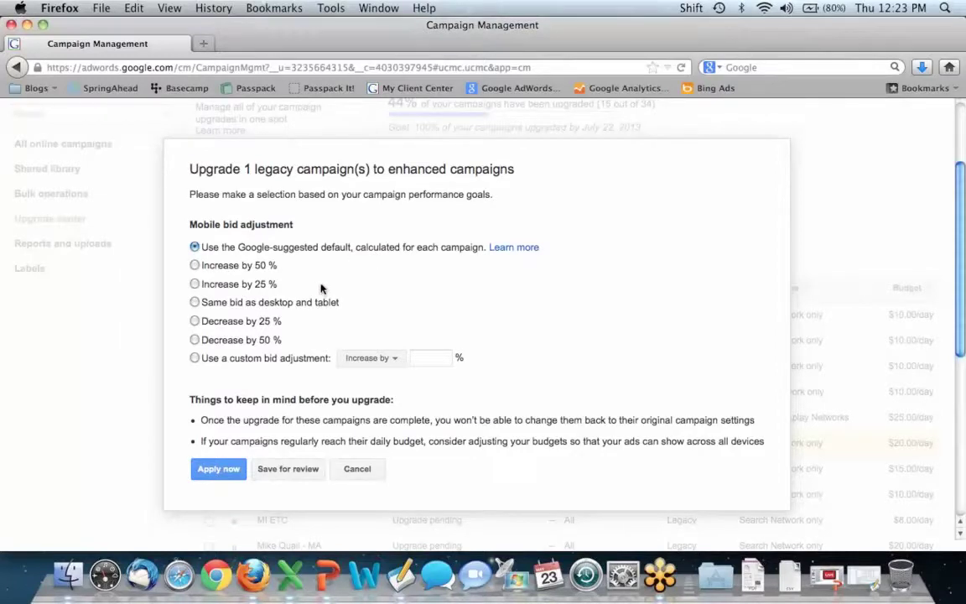
pyautogui.click(196, 340)
pyautogui.click(291, 469)
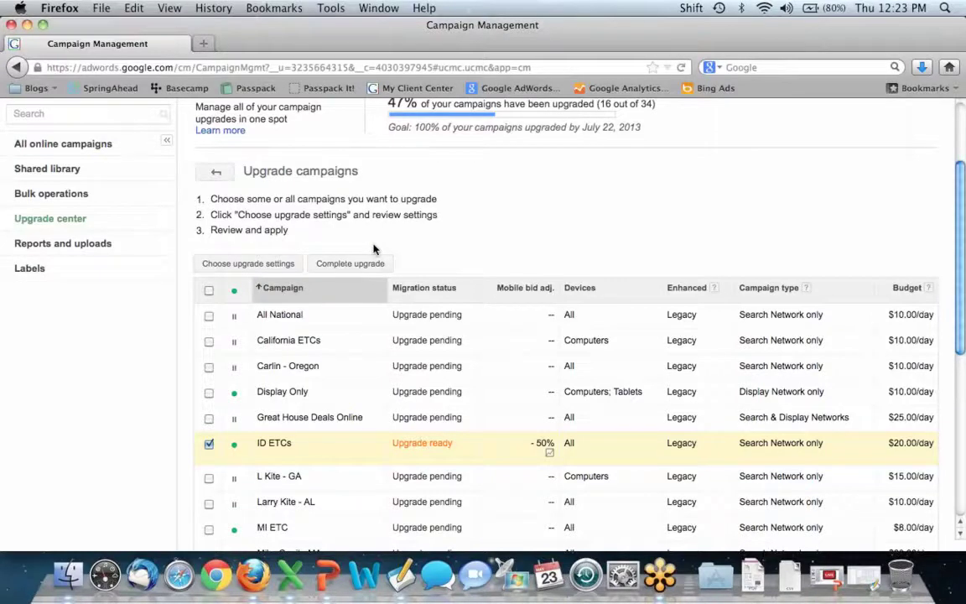
# Complete the upgrade of the ID ETCs campaign and return to the overview of all online campaigns
pyautogui.click(371, 264)
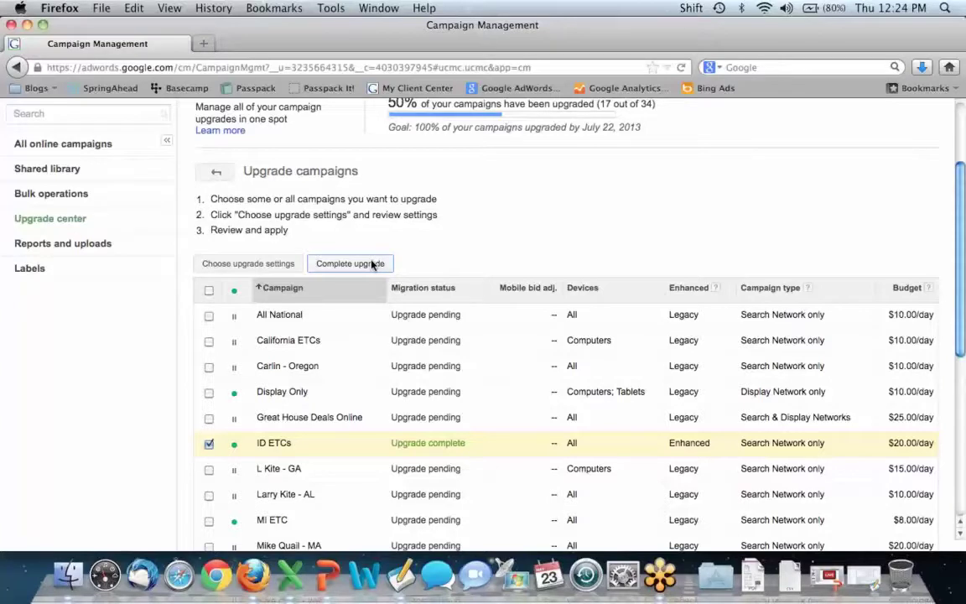
pyautogui.scroll(3, 369, 261)
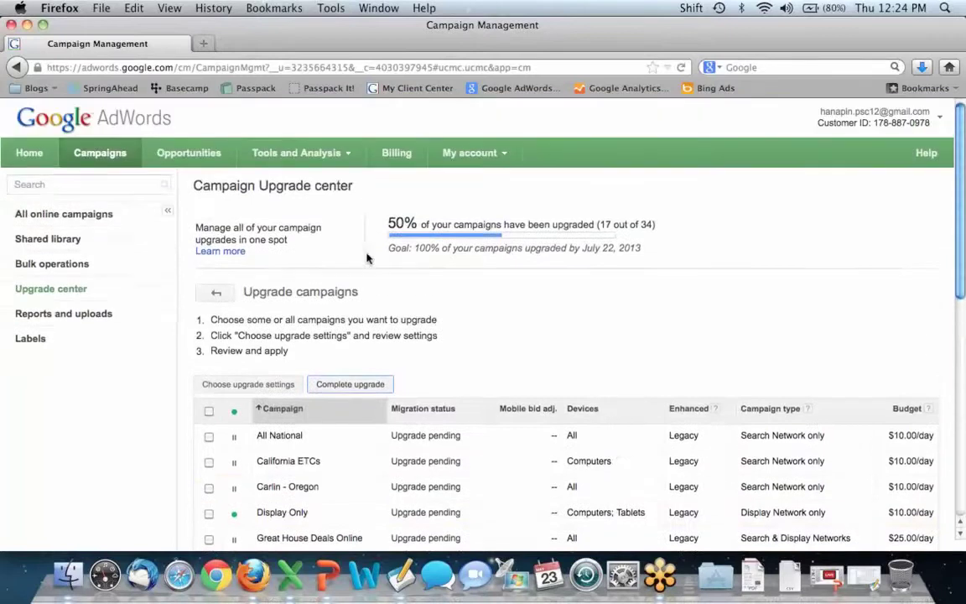
pyautogui.click(84, 212)
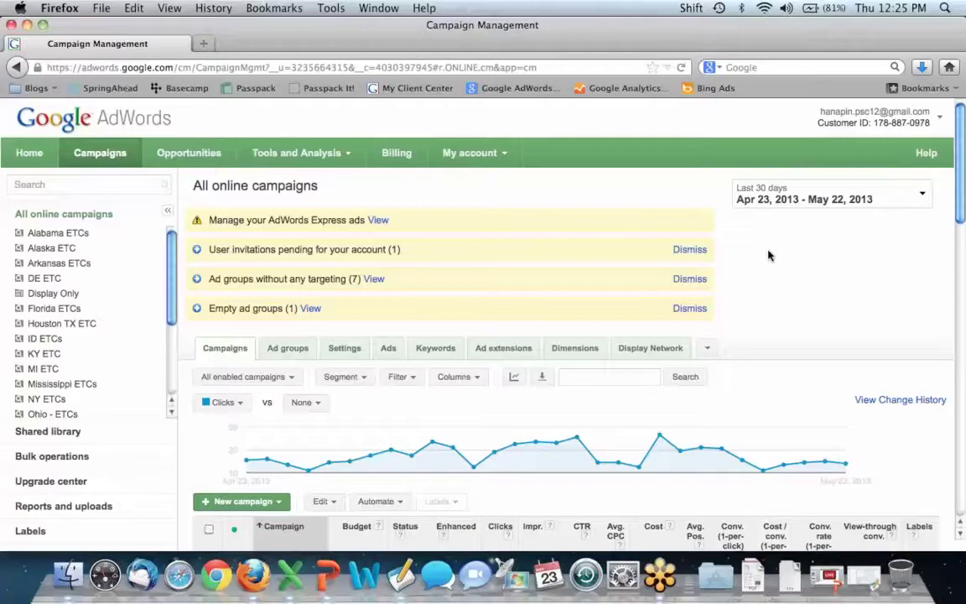
pyautogui.rightClick(768, 255)
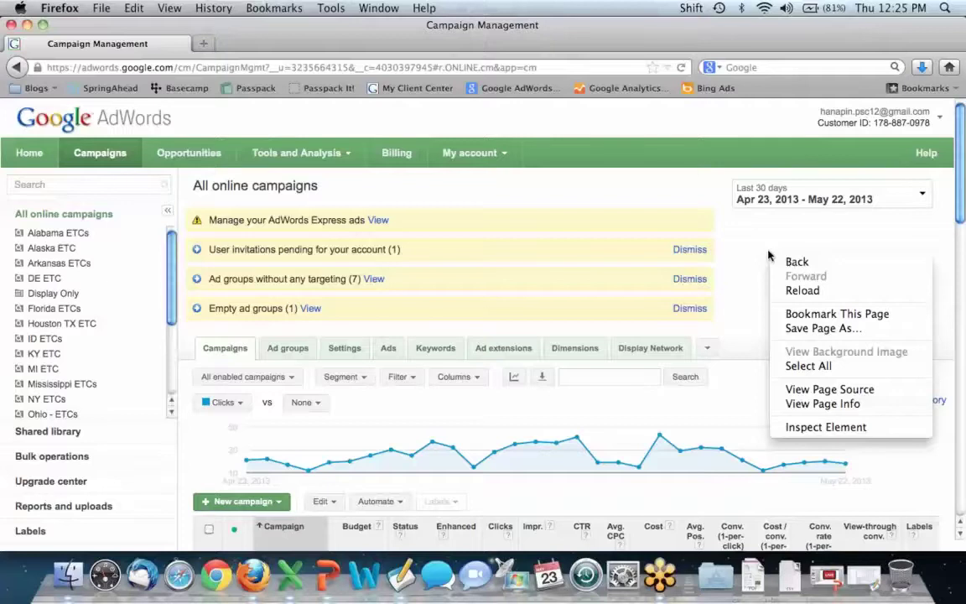
pyautogui.click(768, 254)
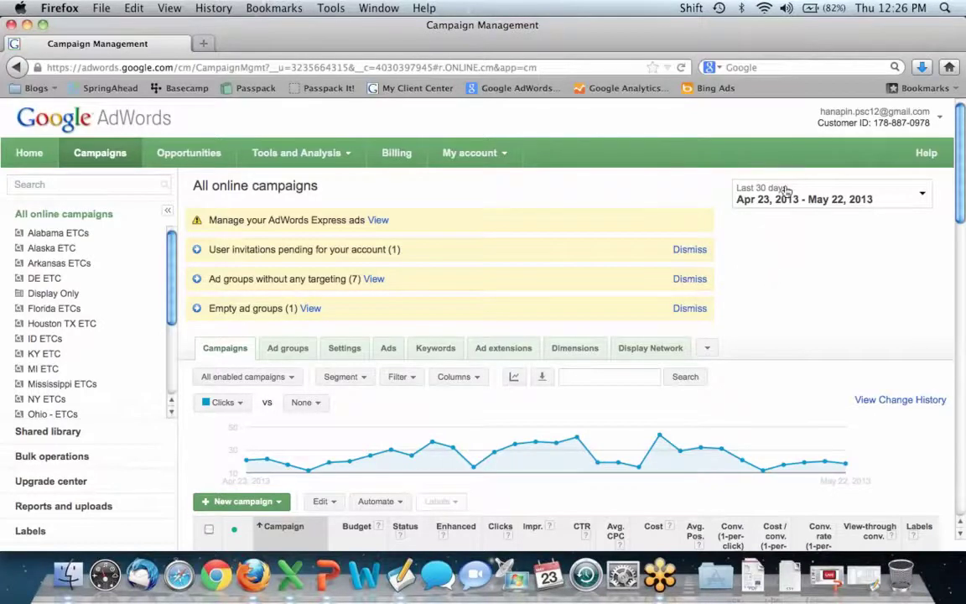
pyautogui.click(751, 189)
pyautogui.click(707, 186)
# Set a custom date range from Feb 22, 2013 to May 22, 2013 for all online campaigns
pyautogui.click(856, 199)
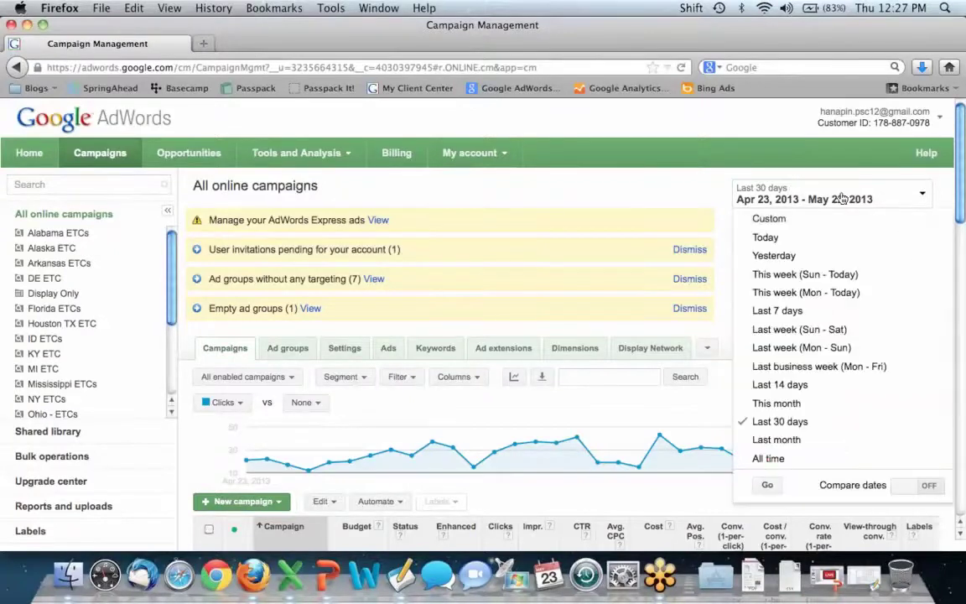
pyautogui.click(828, 220)
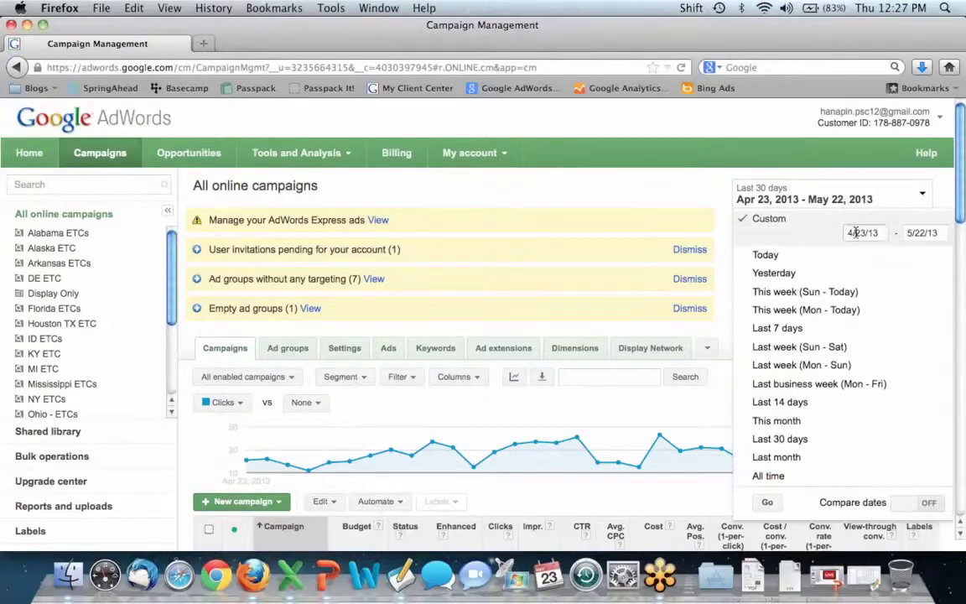
pyautogui.click(855, 233)
pyautogui.click(777, 258)
pyautogui.click(777, 258)
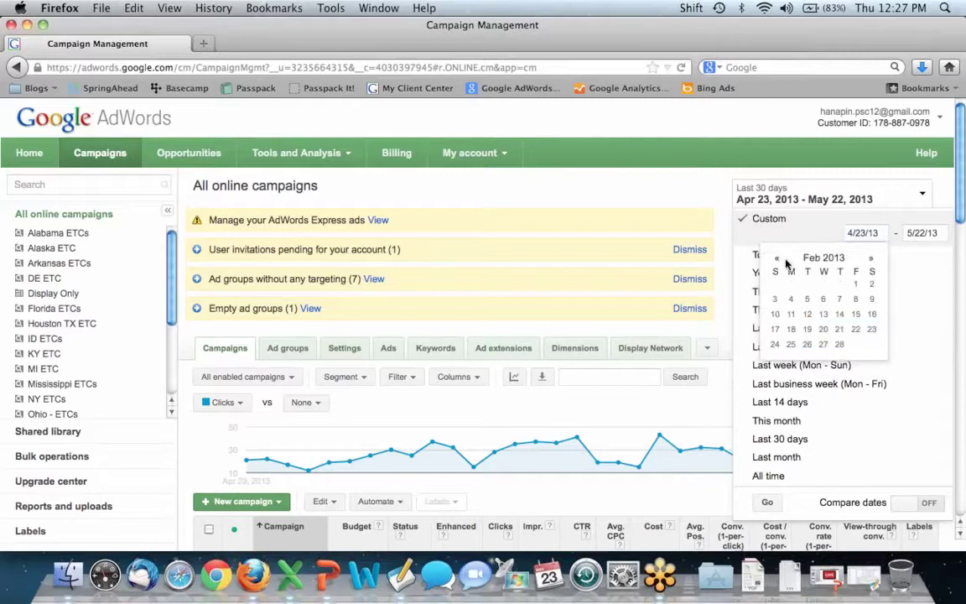
pyautogui.click(855, 328)
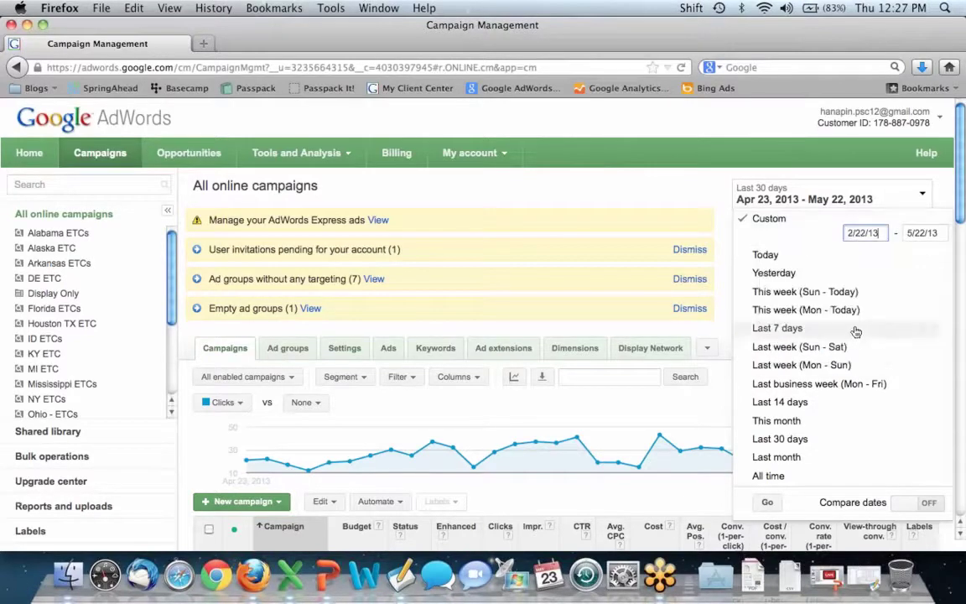
pyautogui.click(769, 502)
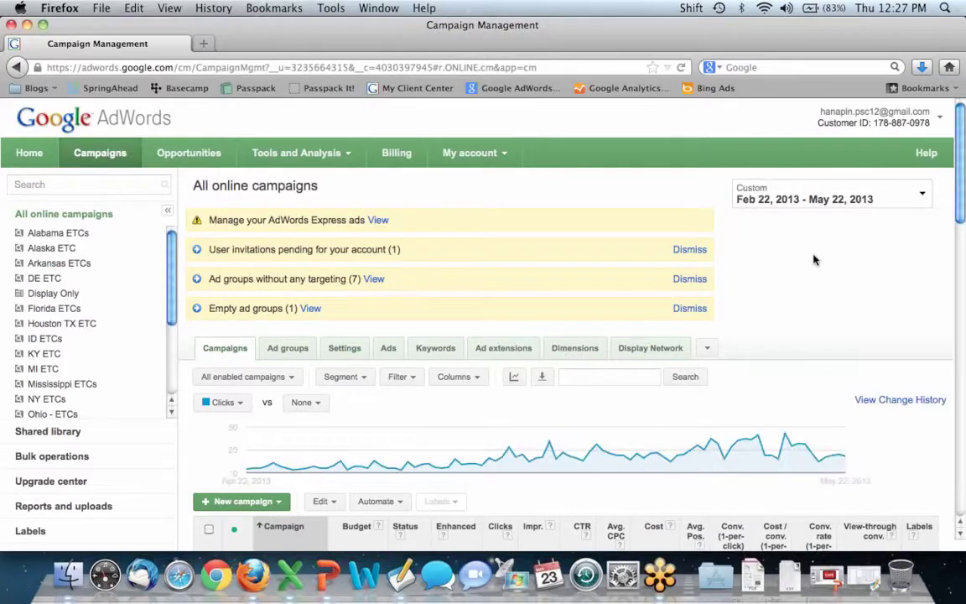
pyautogui.click(810, 209)
pyautogui.click(682, 192)
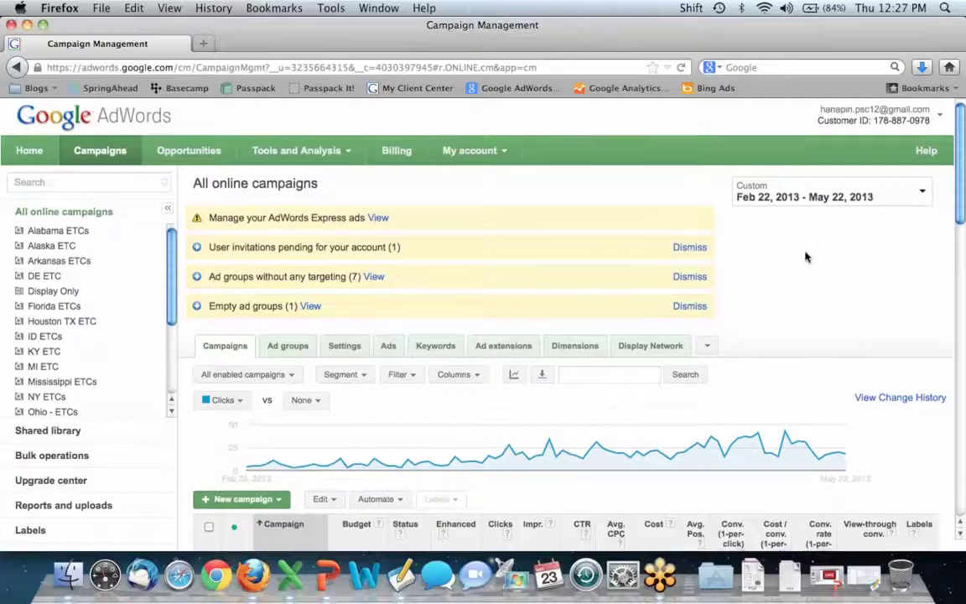
# Create a downloadable Excel .csv campaign report segmented by Device
pyautogui.scroll(-2, 807, 257)
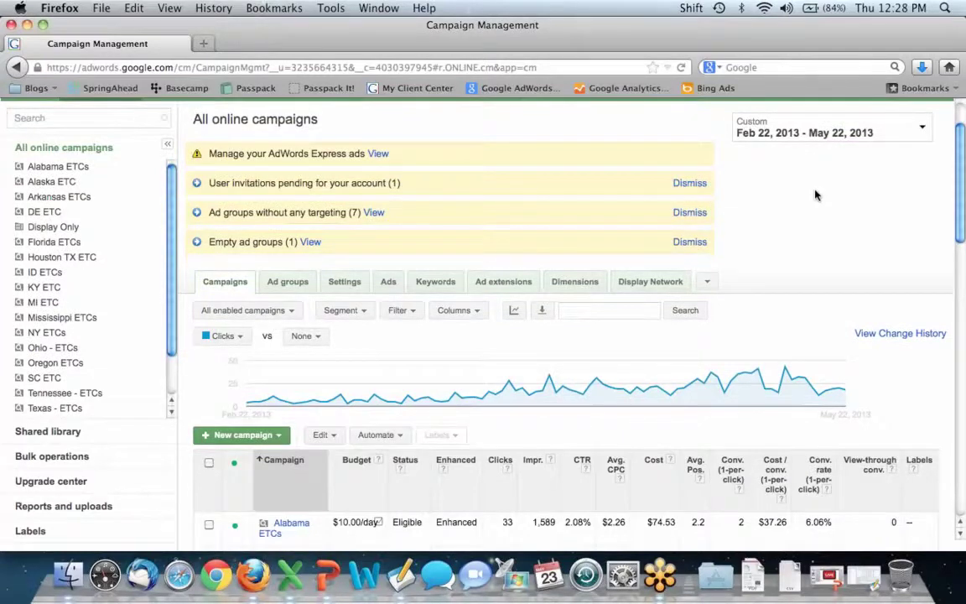
pyautogui.scroll(-2, 815, 193)
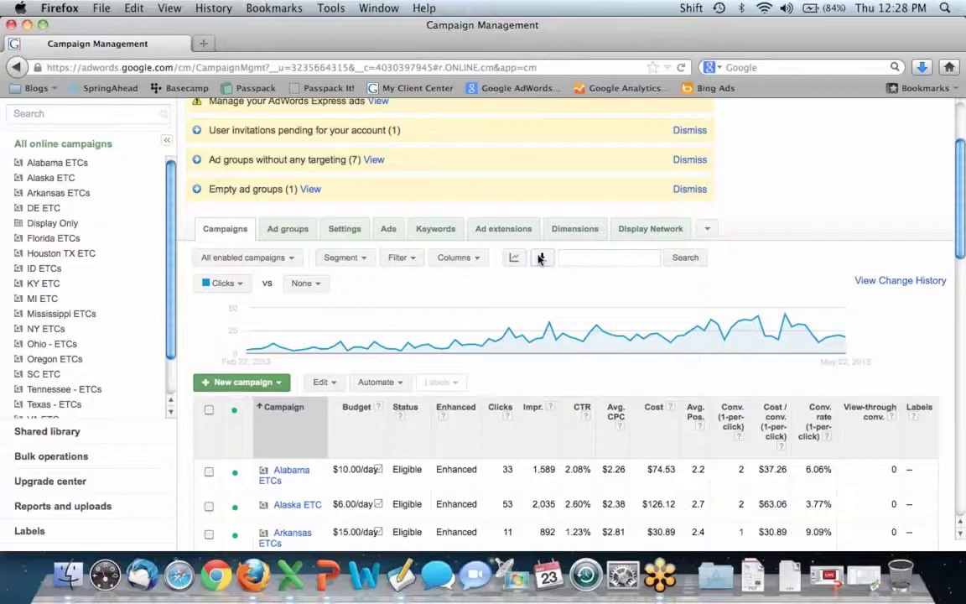
pyautogui.click(541, 260)
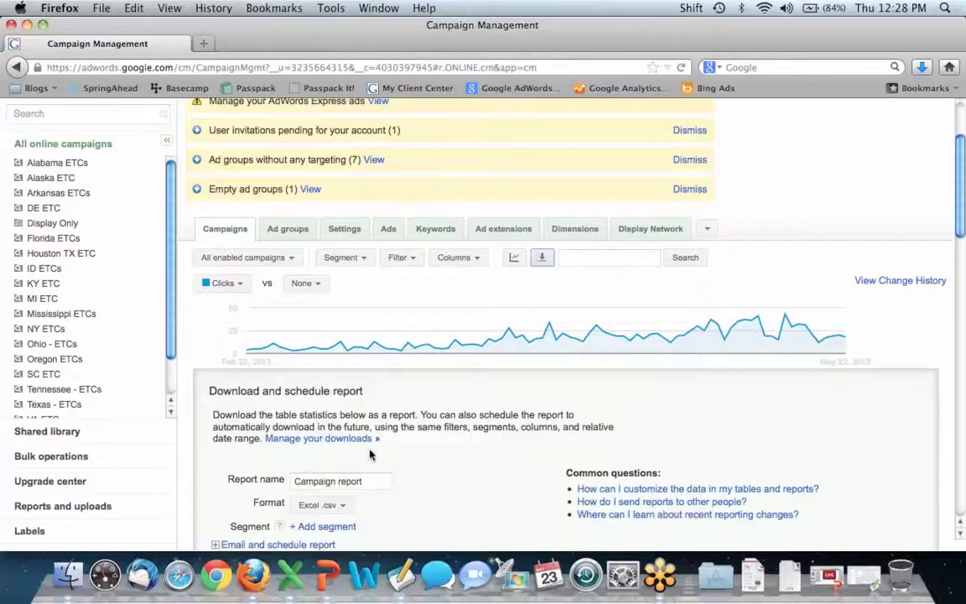
pyautogui.scroll(-1, 360, 482)
pyautogui.click(359, 483)
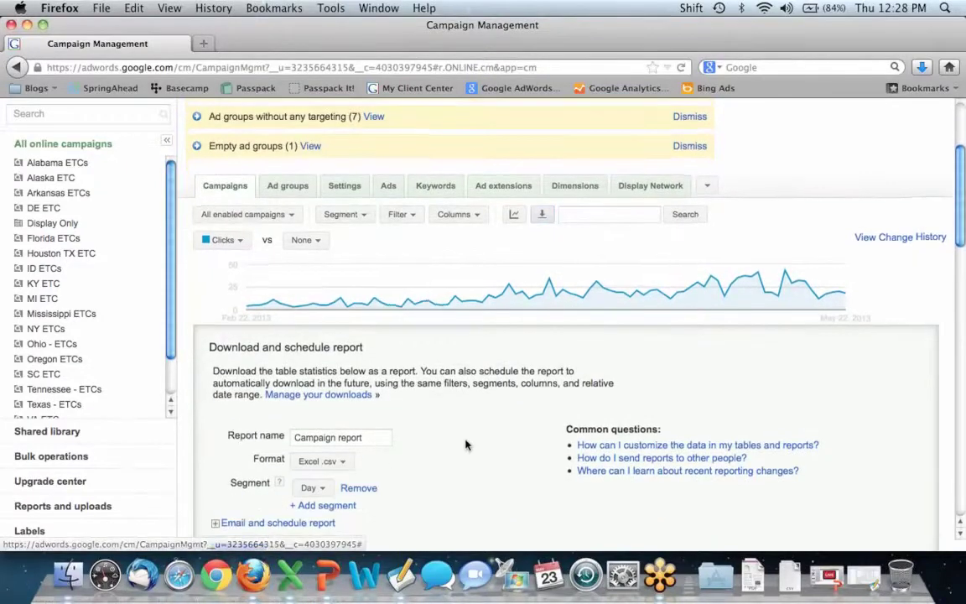
pyautogui.scroll(-2, 336, 457)
pyautogui.click(324, 431)
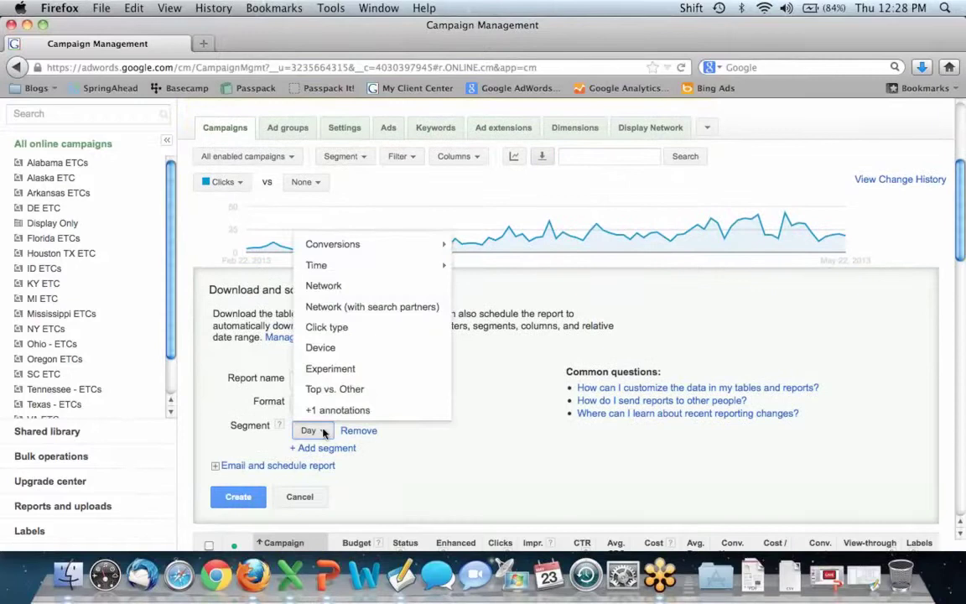
pyautogui.click(354, 348)
pyautogui.click(233, 500)
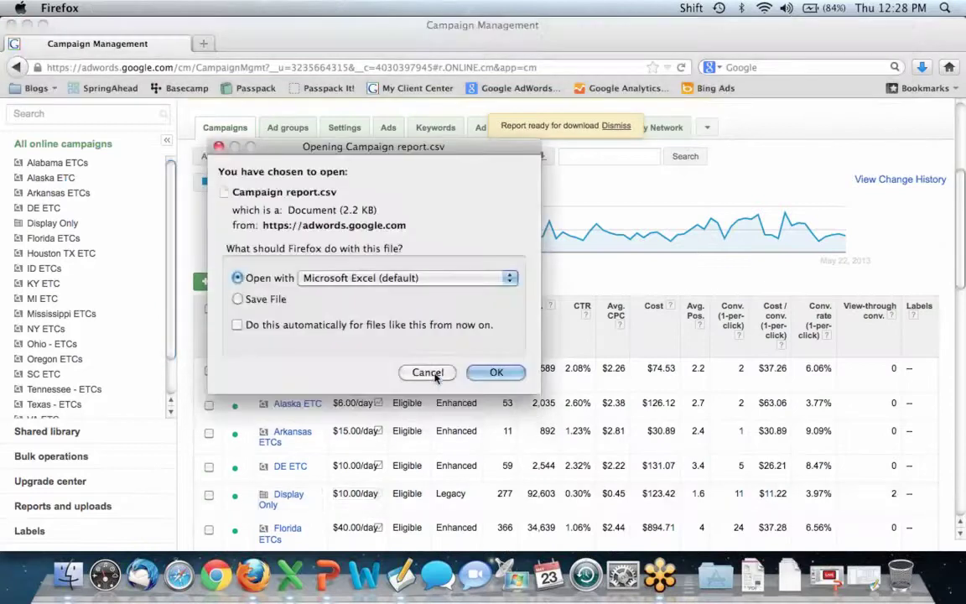
# Open the downloaded campaign report in Microsoft Excel and fit its window to the screen
pyautogui.click(495, 372)
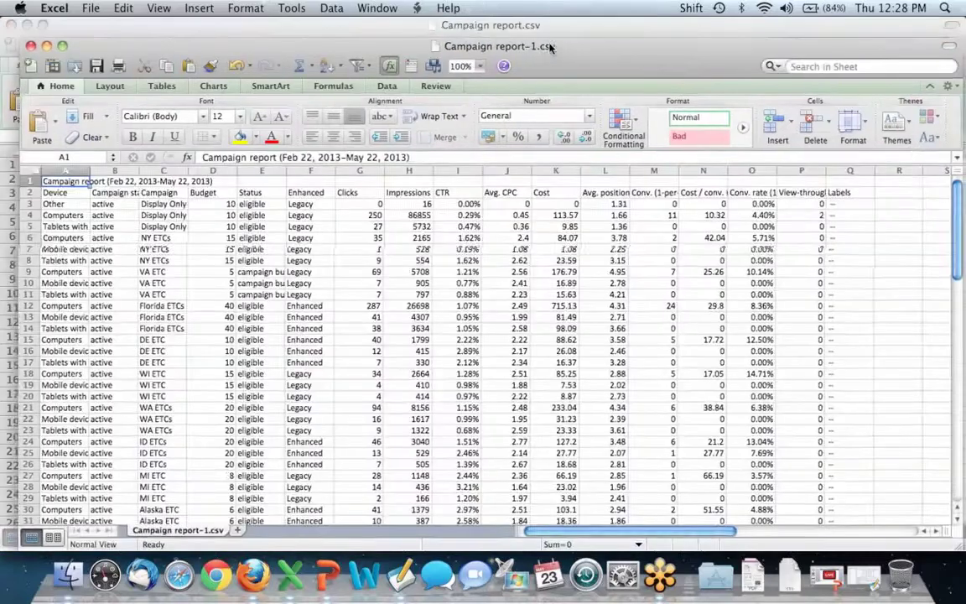
pyautogui.moveTo(556, 51); pyautogui.dragTo(536, 29)
pyautogui.moveTo(951, 524); pyautogui.dragTo(961, 546)
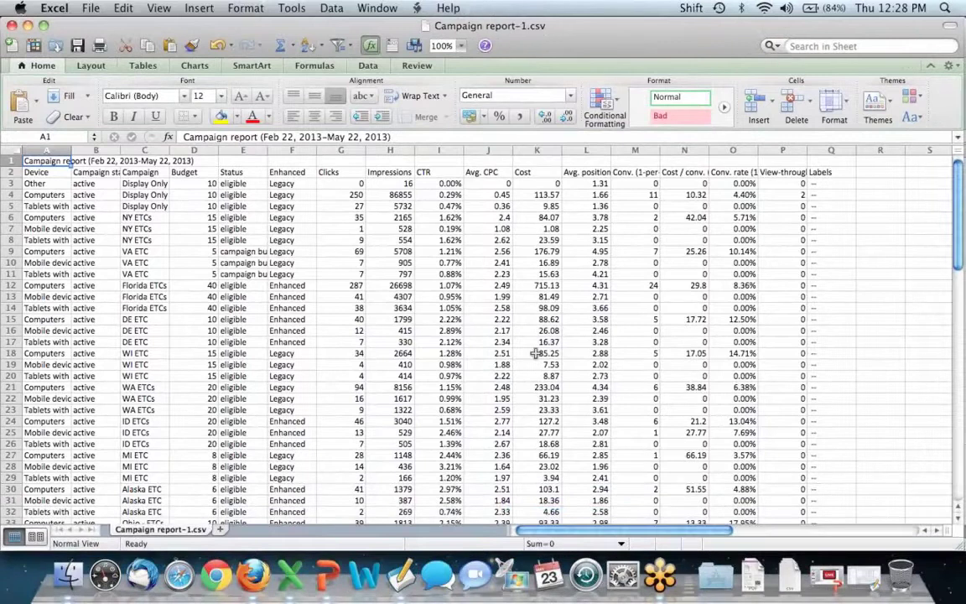
# Delete the report title row above the column headers and set the sheet zoom to 125%
pyautogui.rightClick(17, 161)
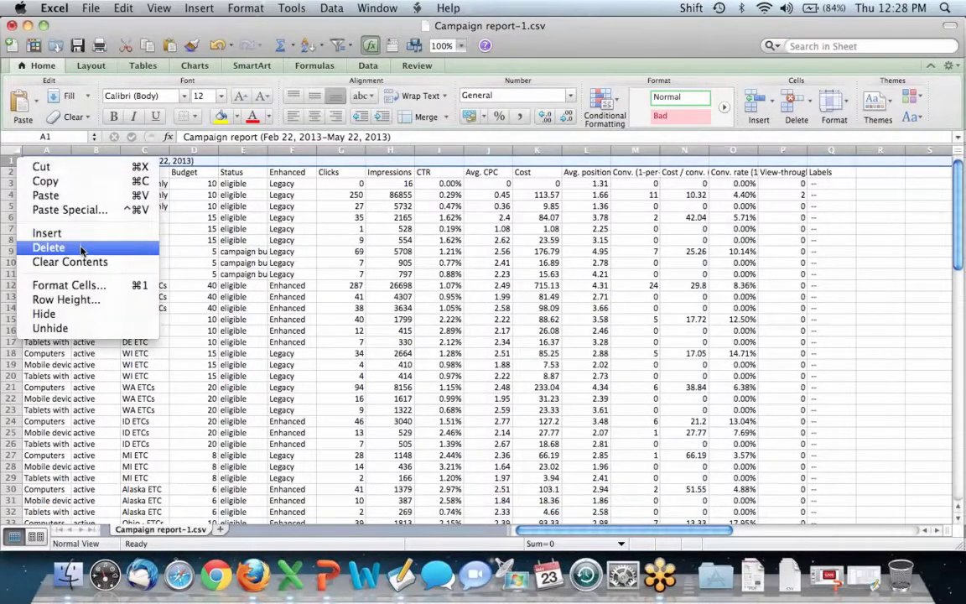
pyautogui.click(48, 247)
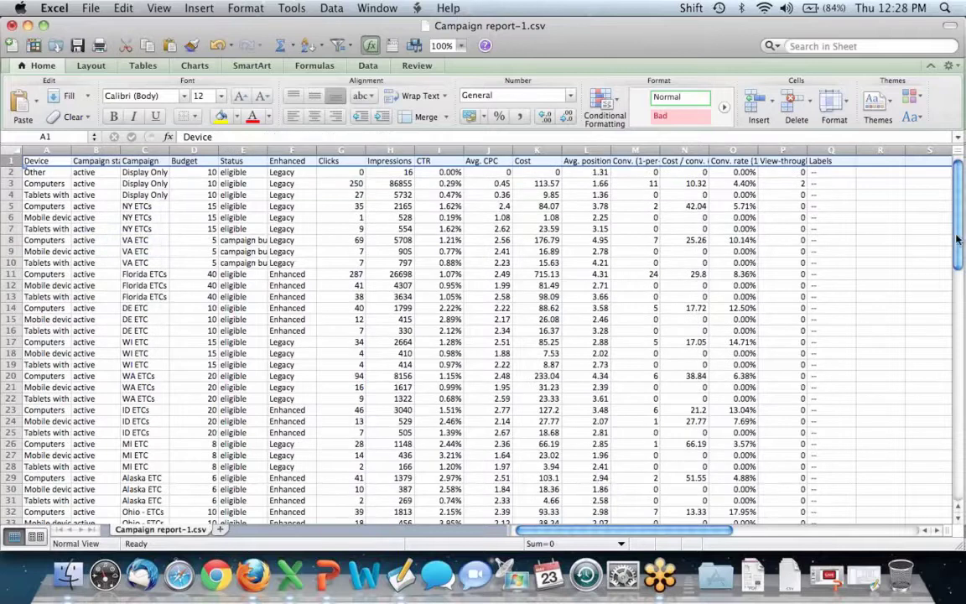
pyautogui.click(460, 45)
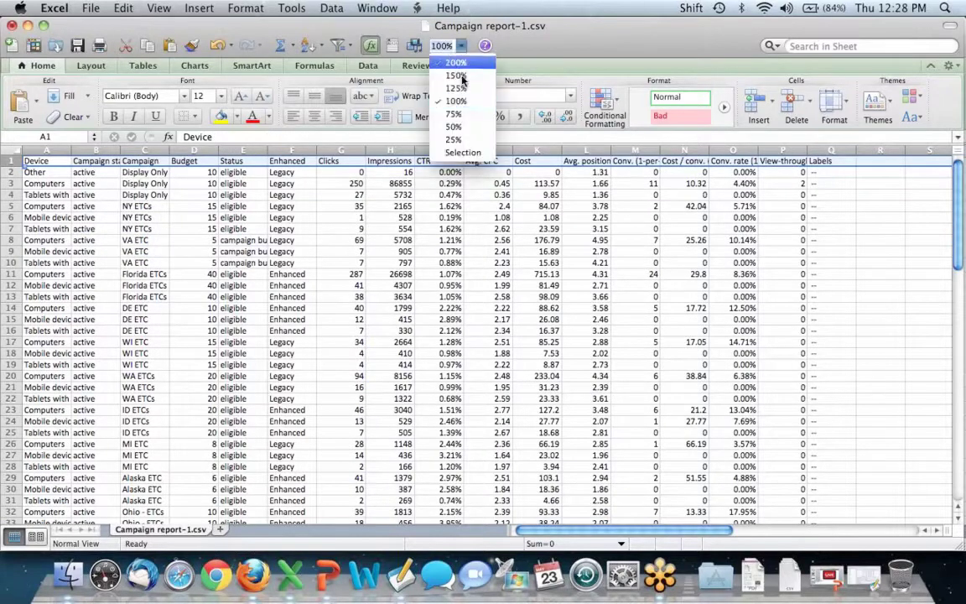
pyautogui.click(463, 90)
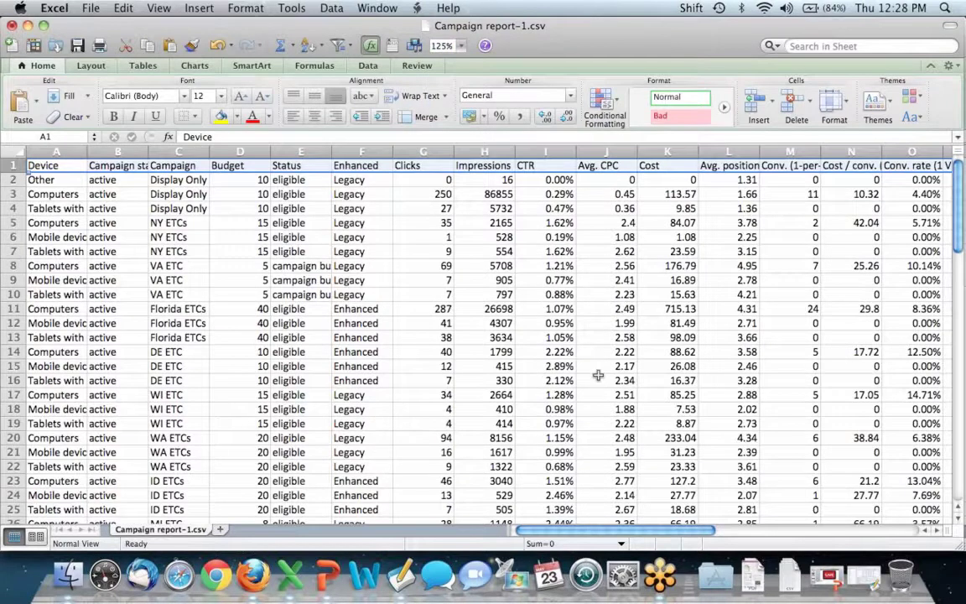
# Delete the total rows 62 to 65 at the end of the campaign report
pyautogui.moveTo(957, 219); pyautogui.dragTo(956, 466)
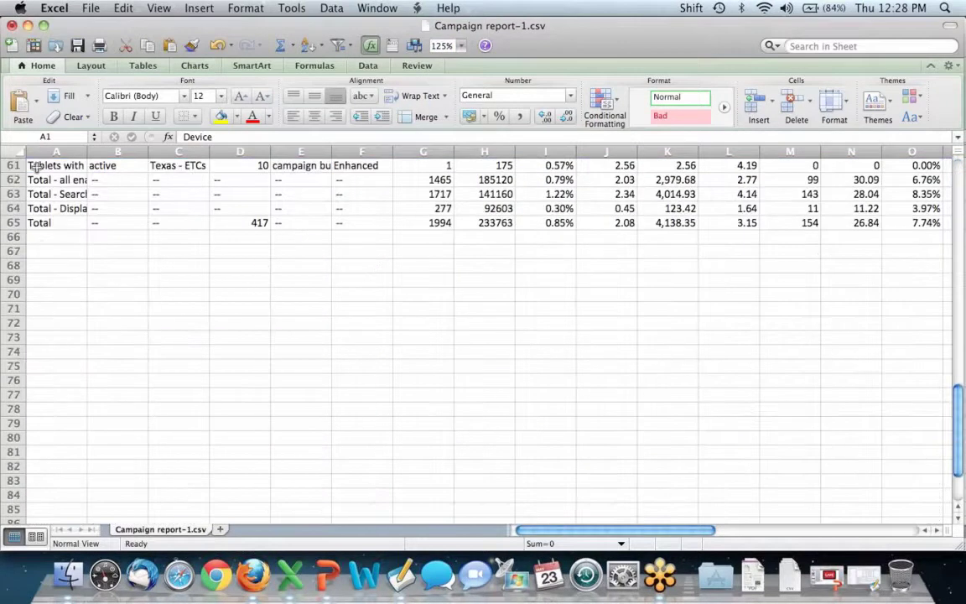
pyautogui.moveTo(13, 179); pyautogui.dragTo(14, 222)
pyautogui.rightClick(26, 212)
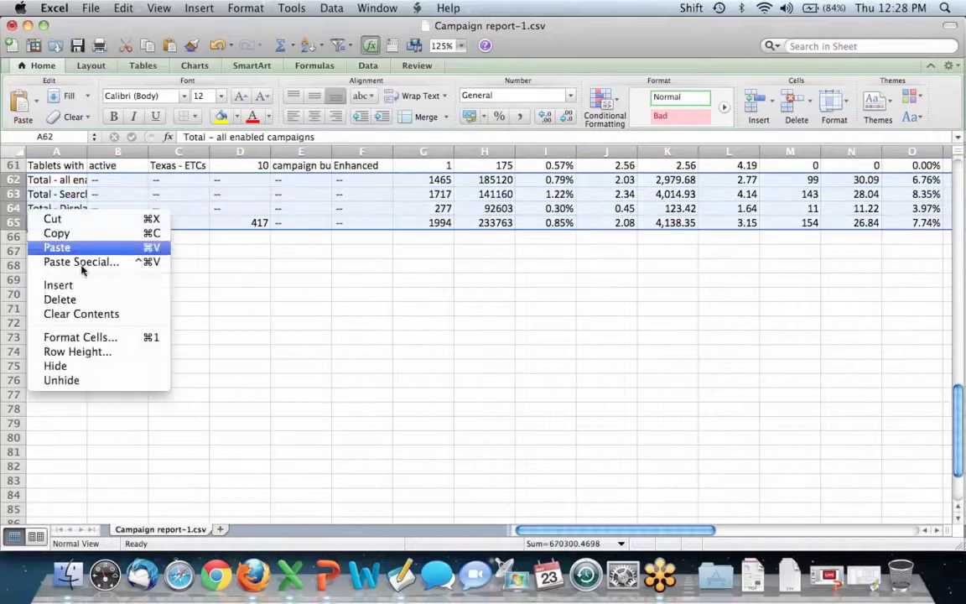
pyautogui.click(88, 299)
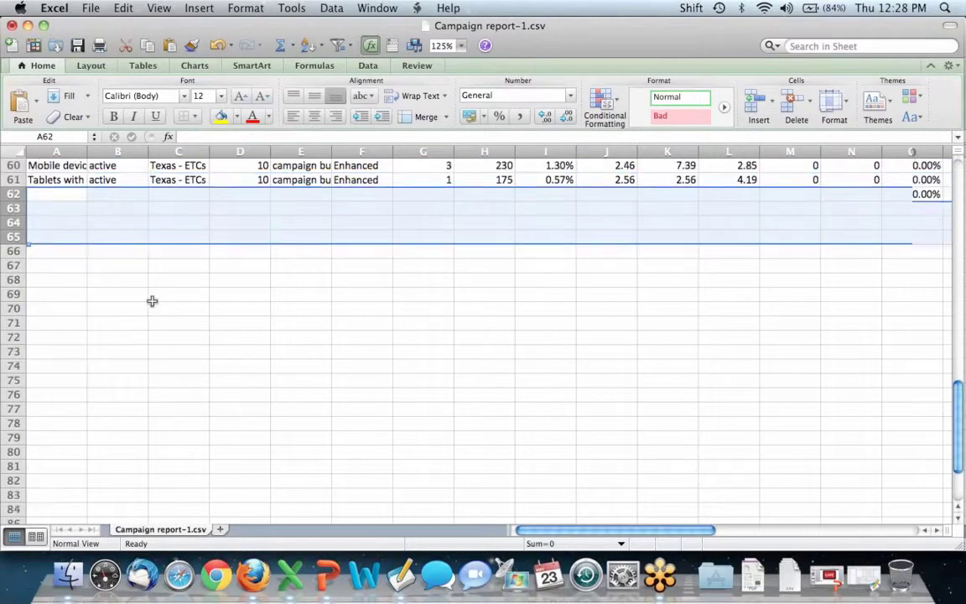
pyautogui.scroll(20, 152, 301)
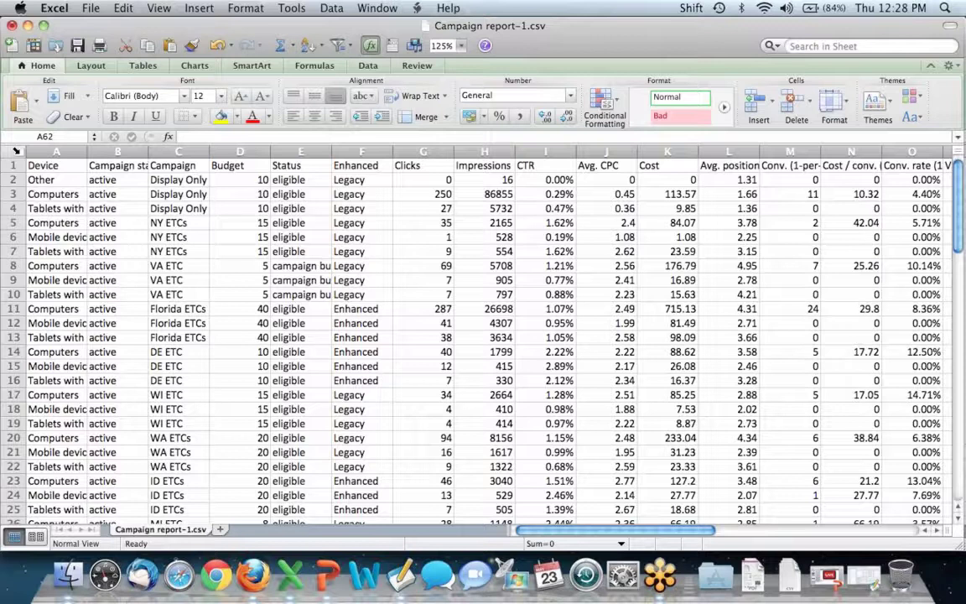
# Create a PivotTable on a new worksheet from all the campaign report data
pyautogui.click(16, 150)
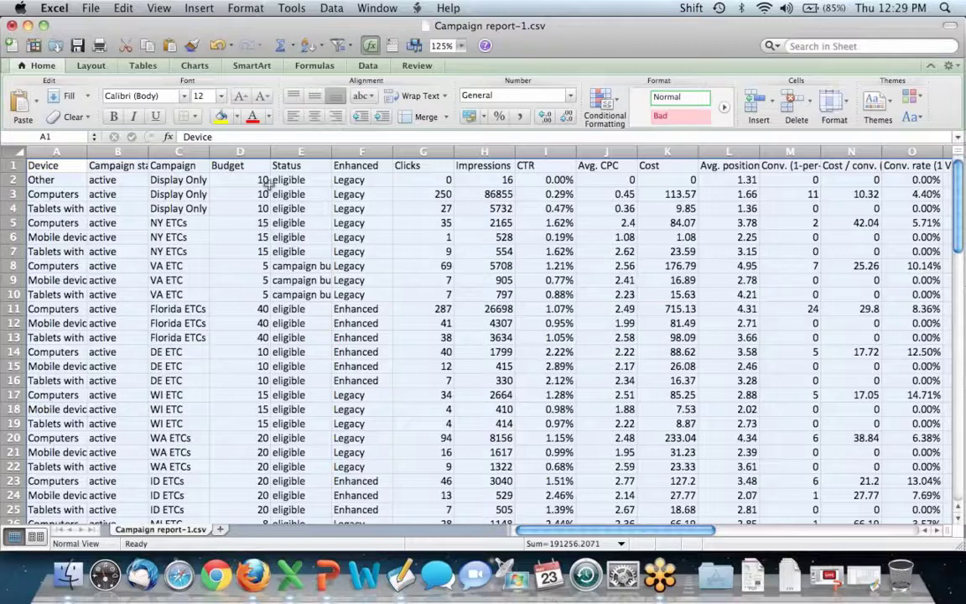
pyautogui.click(330, 8)
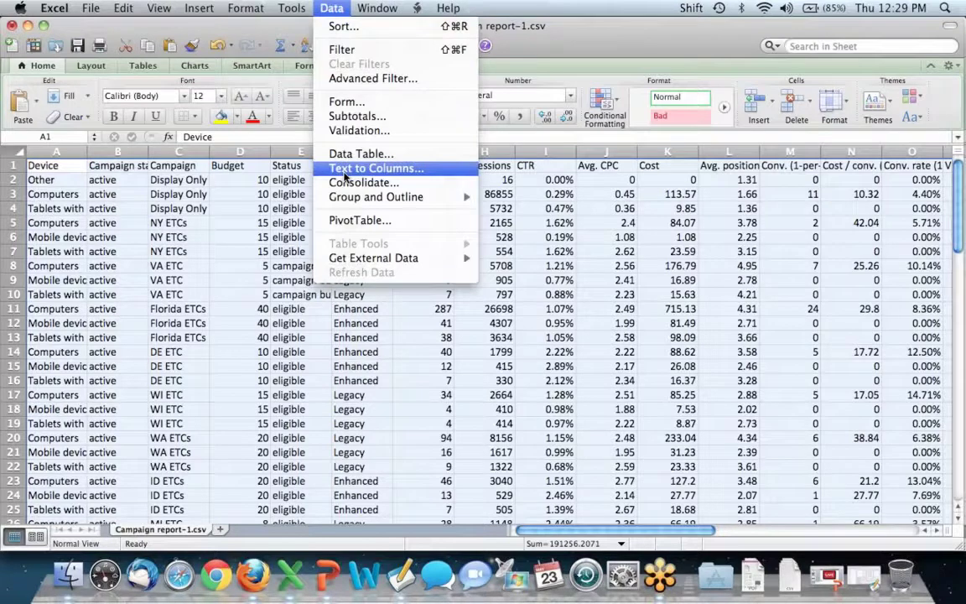
pyautogui.click(379, 220)
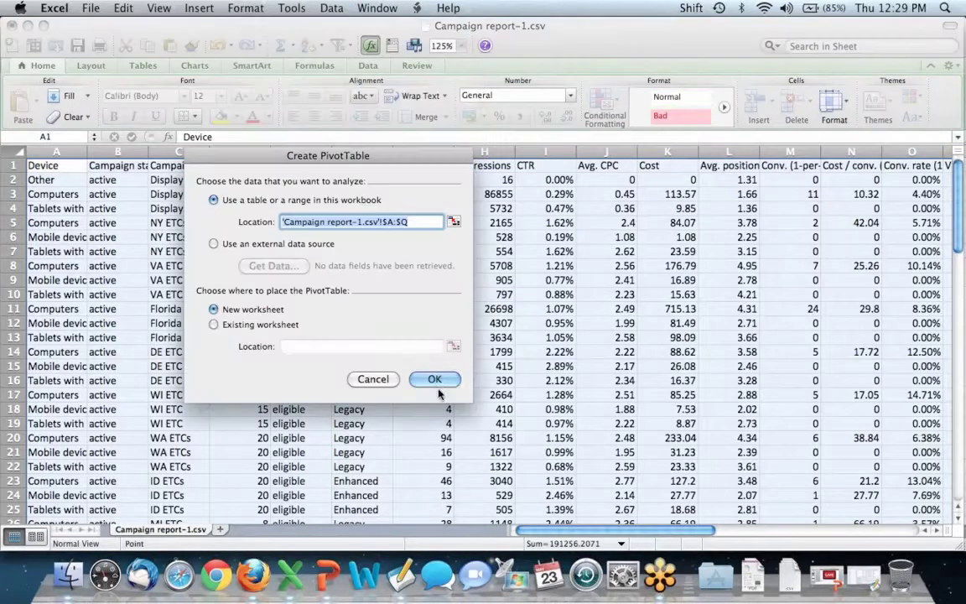
pyautogui.click(431, 378)
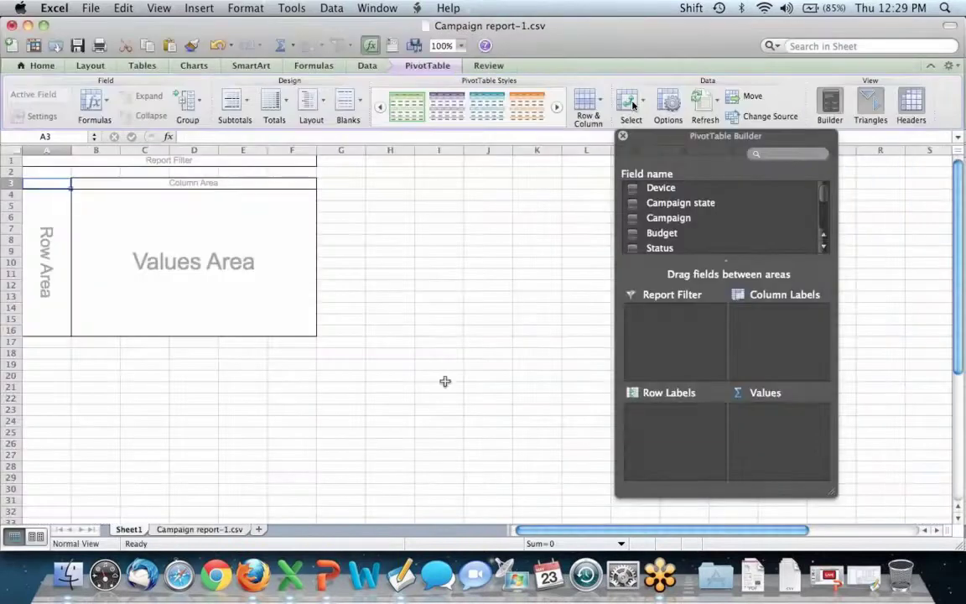
# Set Campaign as the PivotTable's row labels and Device as its column labels
pyautogui.click(632, 218)
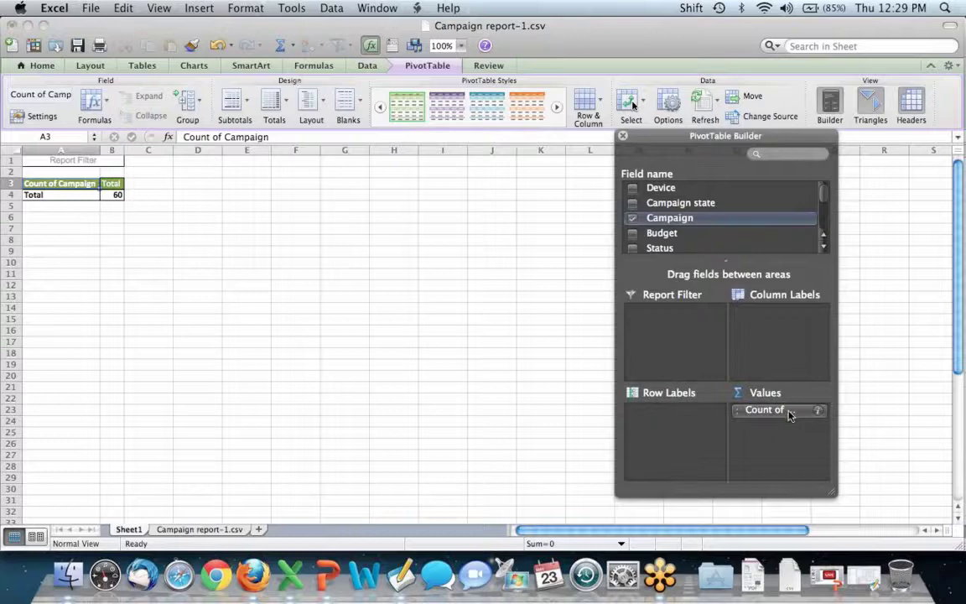
pyautogui.moveTo(792, 410); pyautogui.dragTo(680, 424)
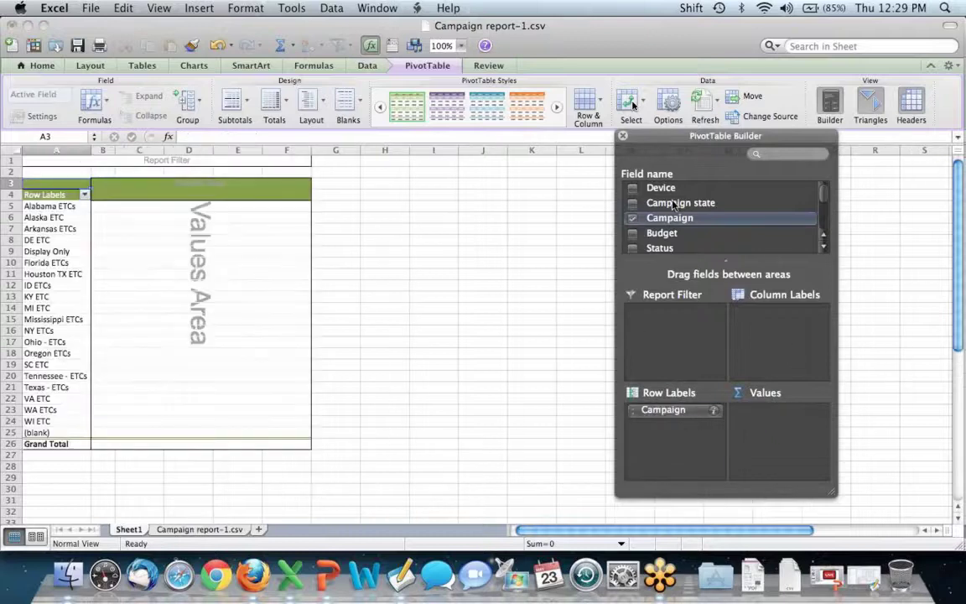
pyautogui.click(635, 191)
pyautogui.click(632, 188)
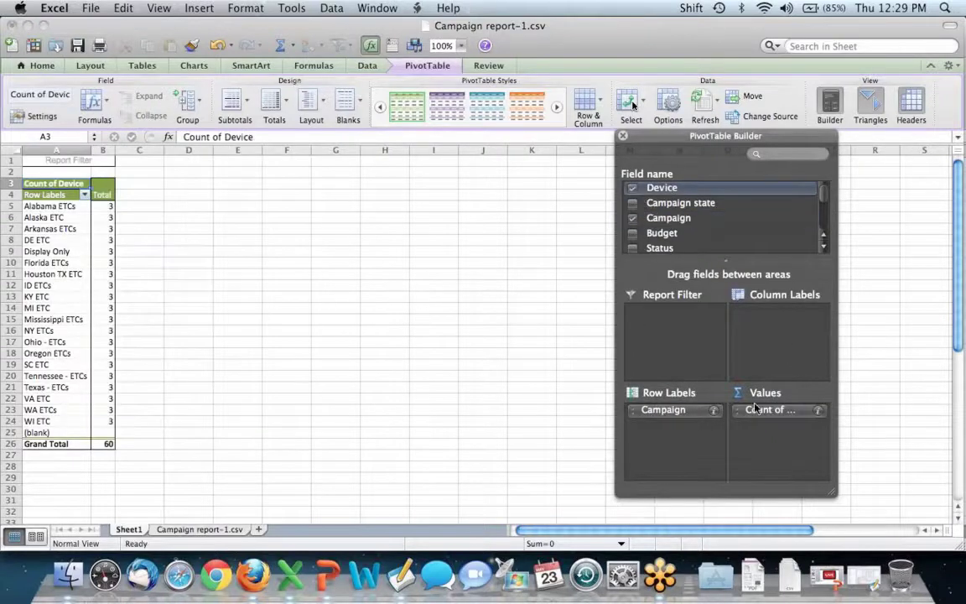
pyautogui.moveTo(780, 410); pyautogui.dragTo(686, 302)
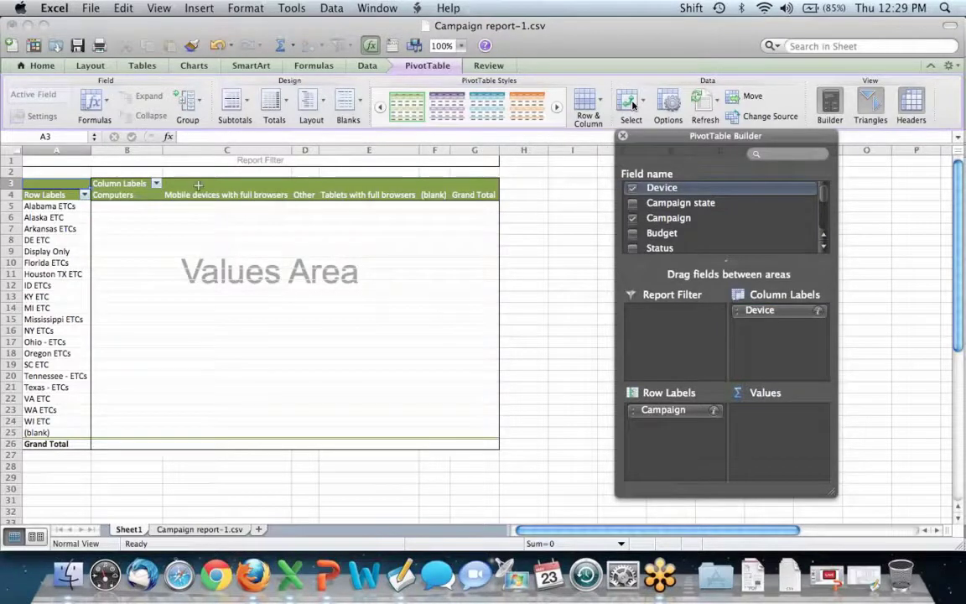
# Filter the Device column labels to show only Computers and Mobile devices with full browsers
pyautogui.click(155, 183)
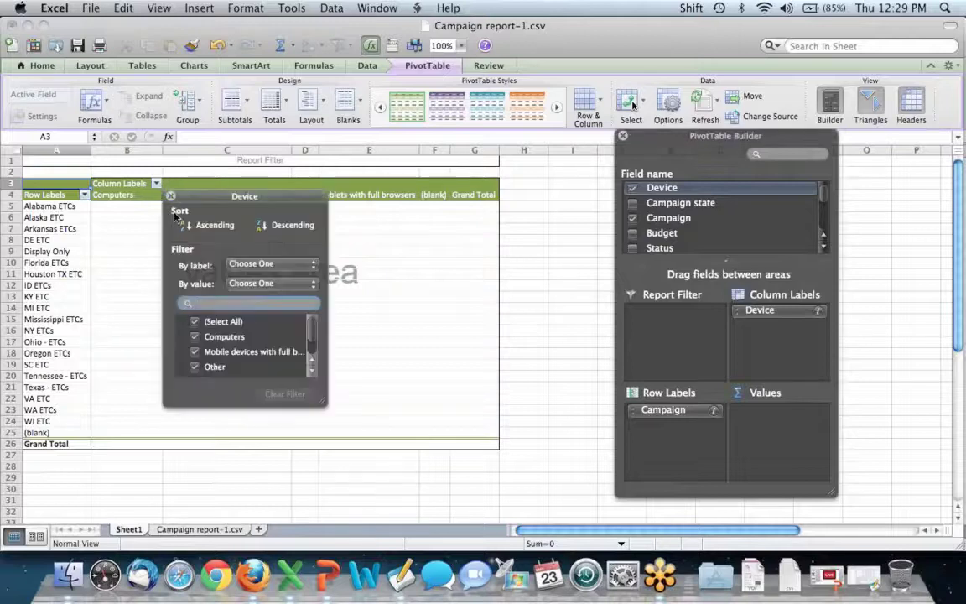
pyautogui.click(195, 323)
pyautogui.click(194, 336)
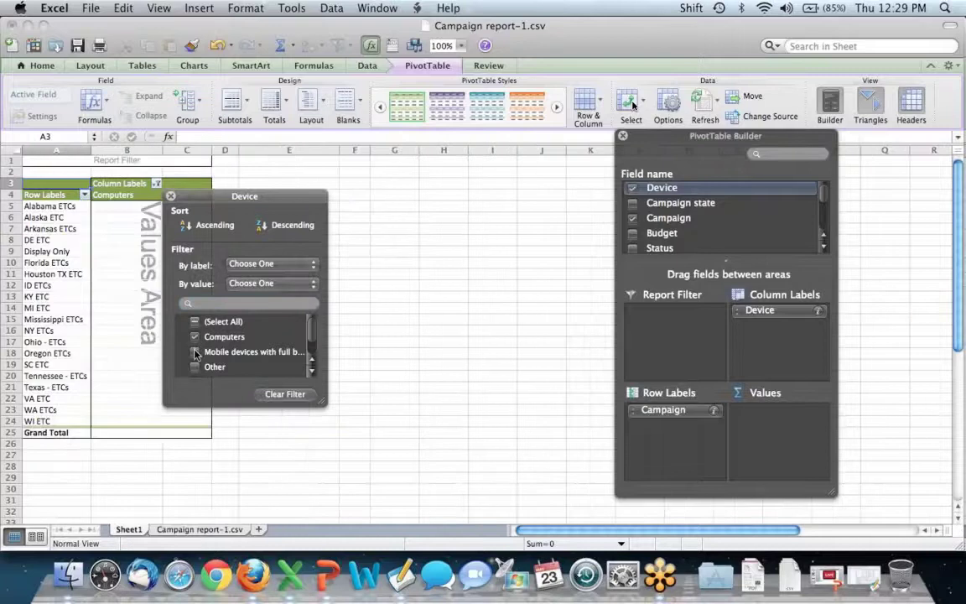
pyautogui.click(195, 351)
pyautogui.click(171, 195)
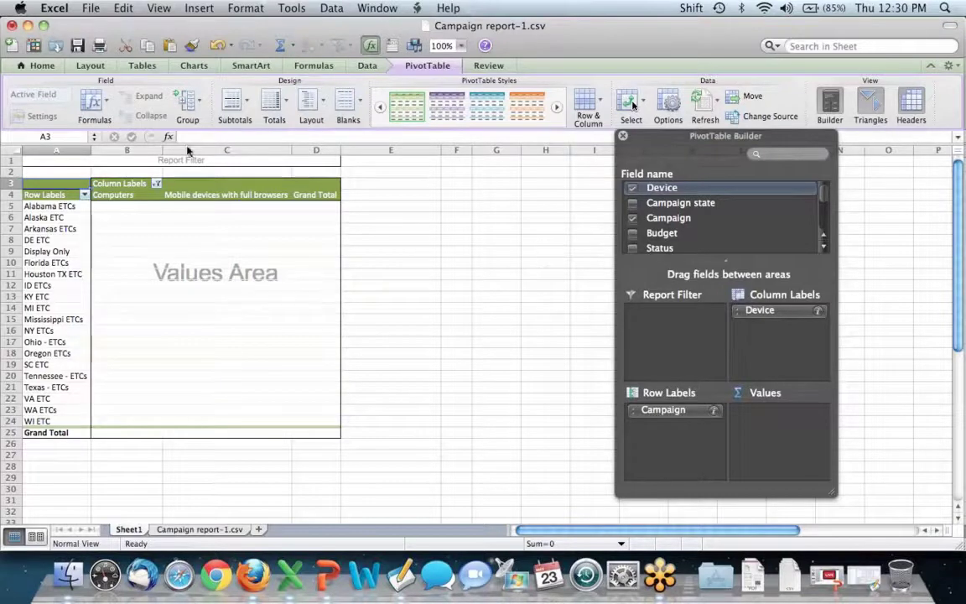
# Add a calculated field named Average Cost/Click with the formula =Cost/Clicks to the PivotTable
pyautogui.click(99, 109)
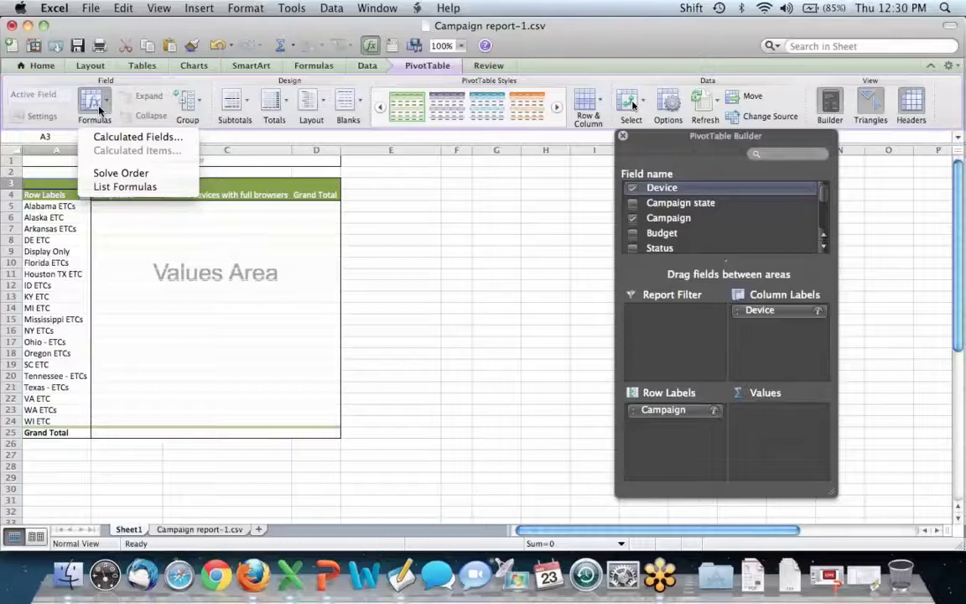
pyautogui.click(152, 137)
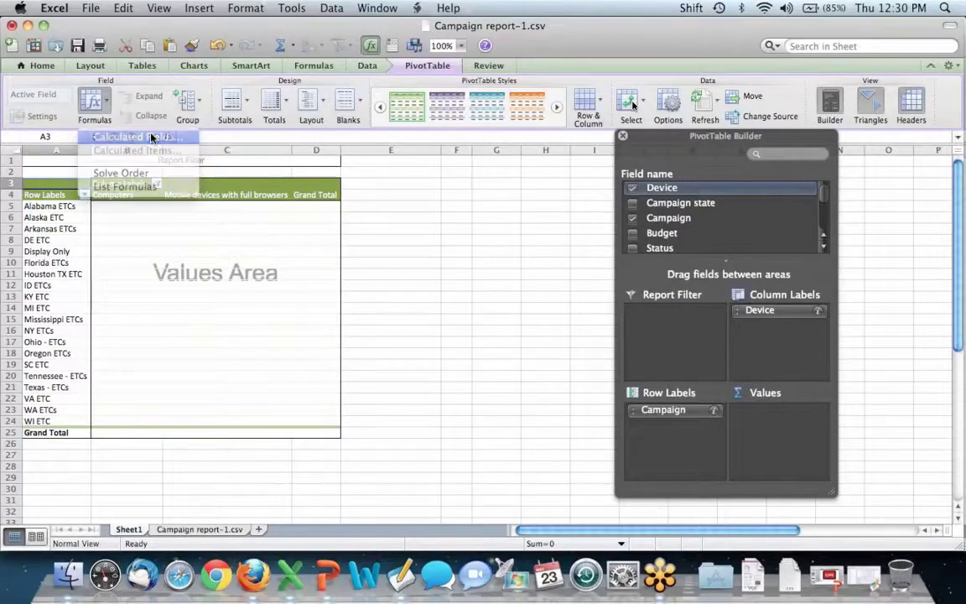
pyautogui.write('Aver')
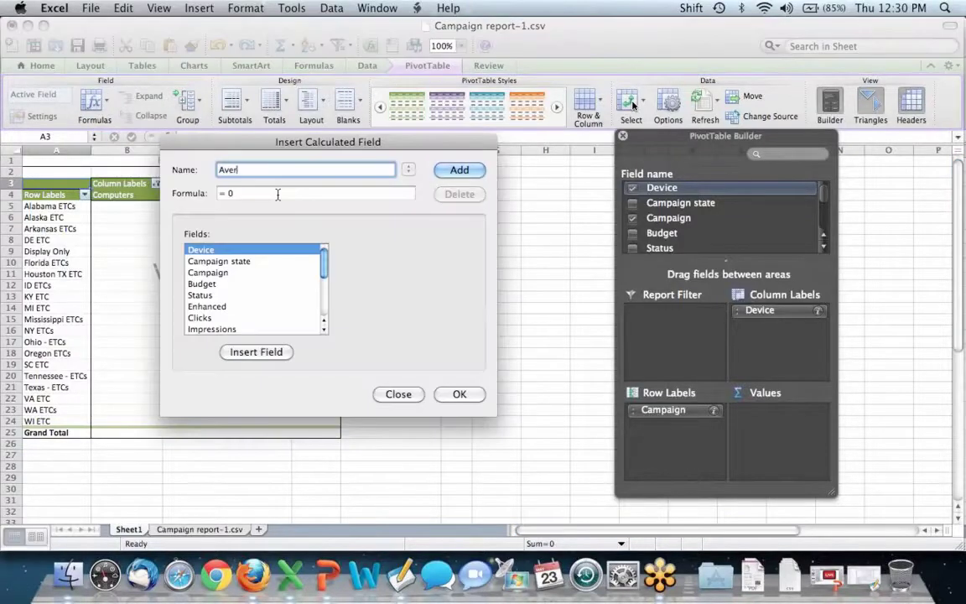
pyautogui.write('age Cost/Click')
pyautogui.press('Tab')
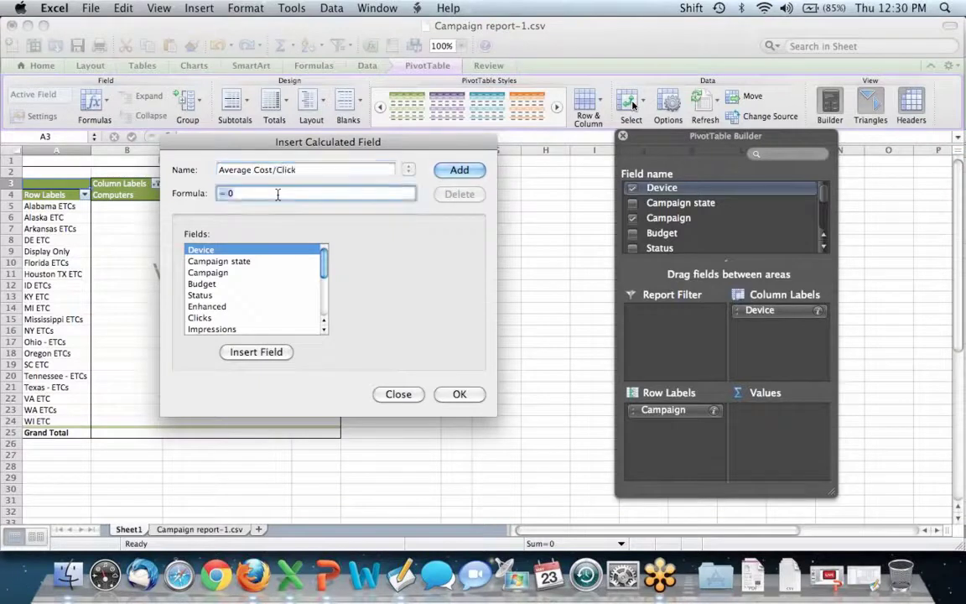
pyautogui.write('=Cost/Clicks')
pyautogui.press('Return')
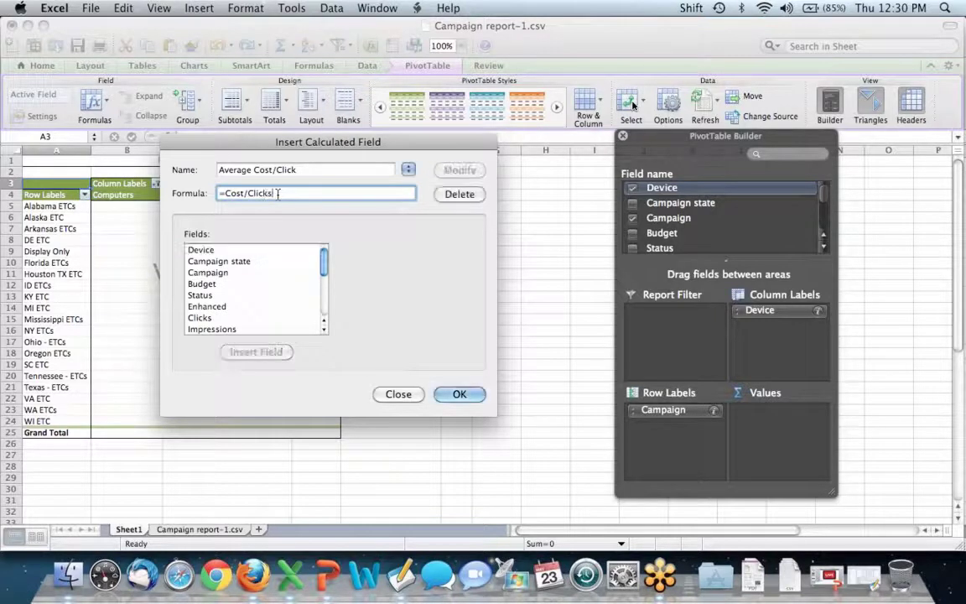
pyautogui.click(460, 393)
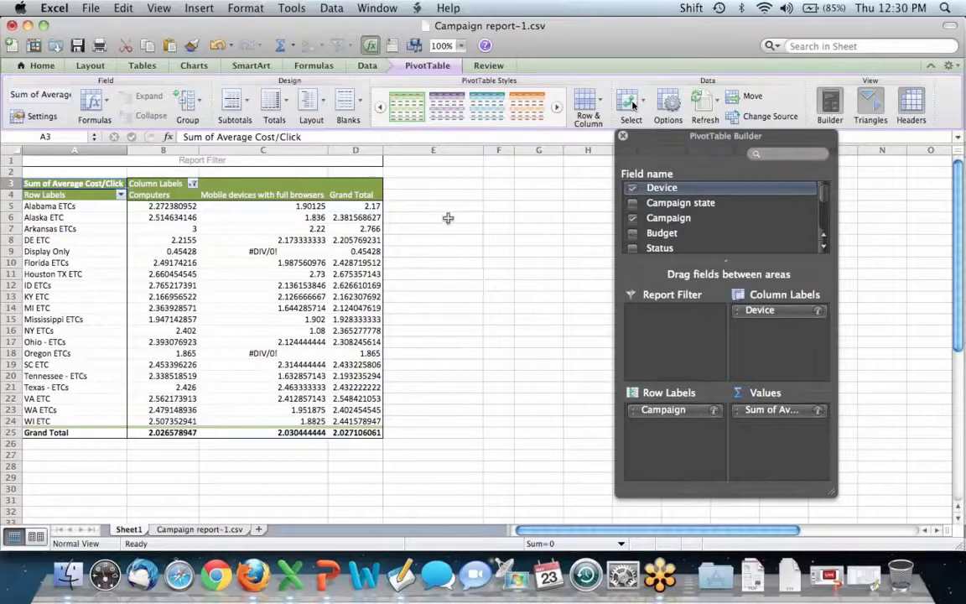
# Format the Computers and Mobile devices columns, B and C, in the Accounting currency format
pyautogui.moveTo(164, 151); pyautogui.dragTo(217, 151)
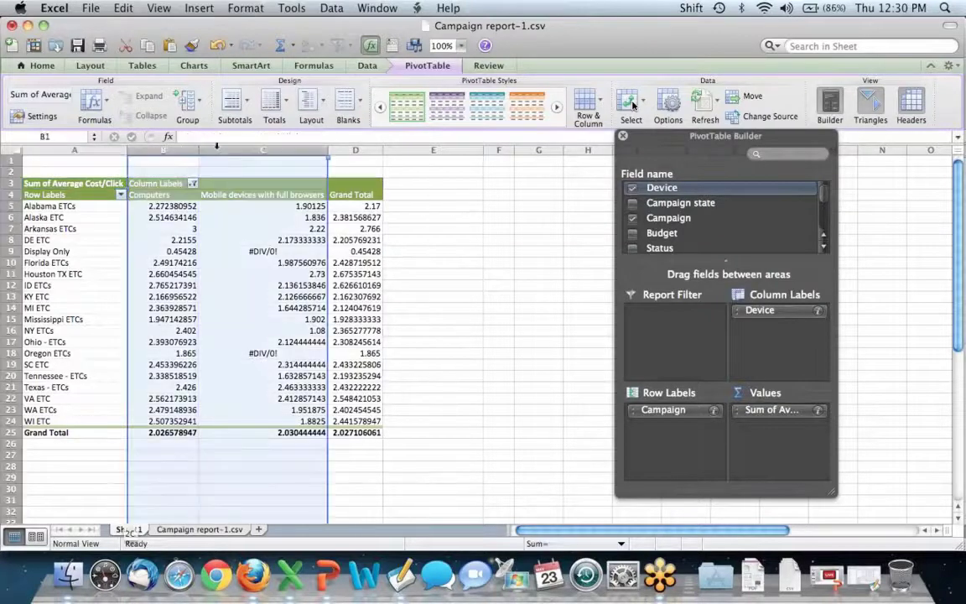
pyautogui.click(470, 116)
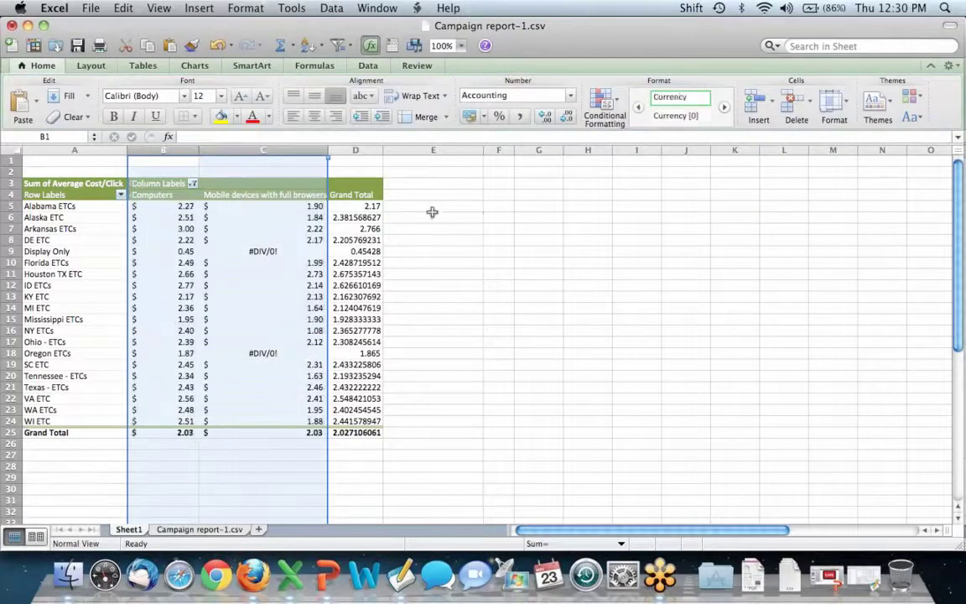
pyautogui.click(429, 217)
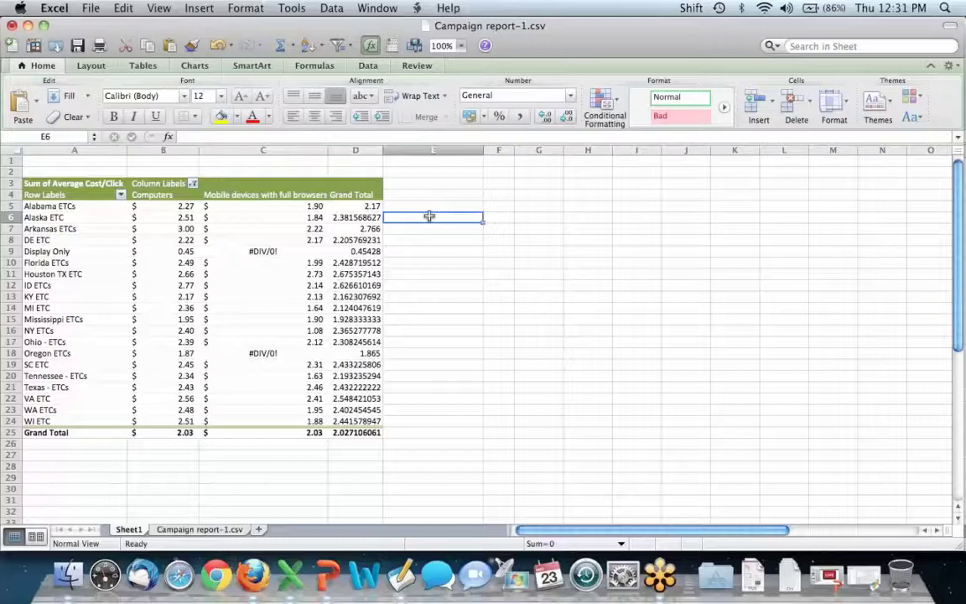
# Enter the header "Mobile Bid Adj." in cell E4 and set the sheet zoom to 125%
pyautogui.click(429, 206)
pyautogui.click(429, 195)
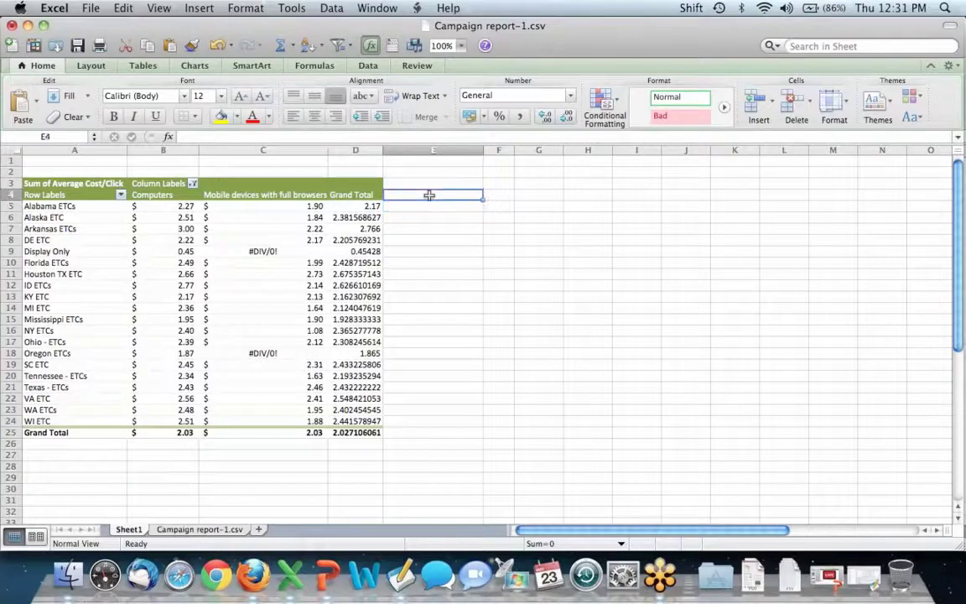
pyautogui.write('Mobi')
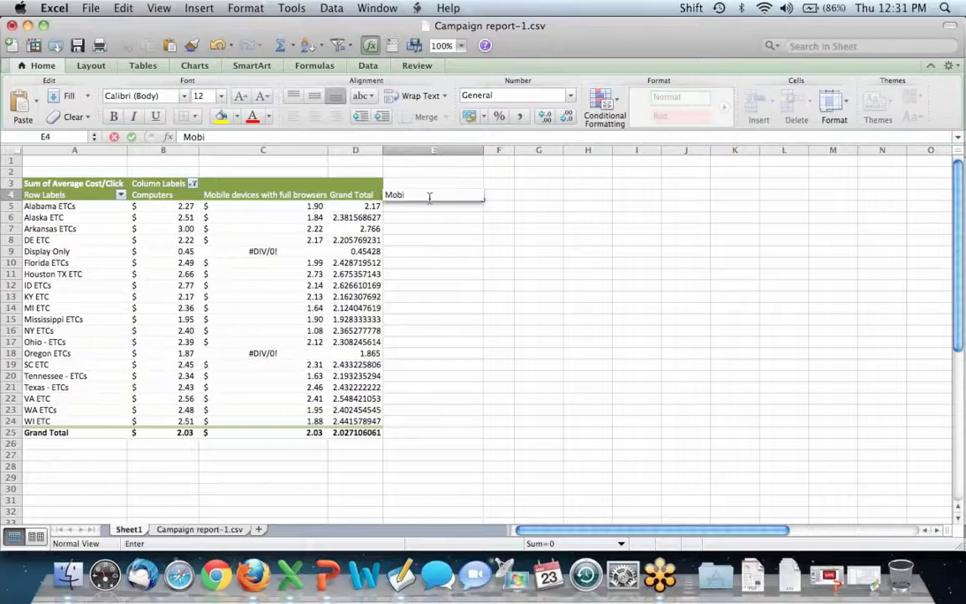
pyautogui.write('le Bid Adj.')
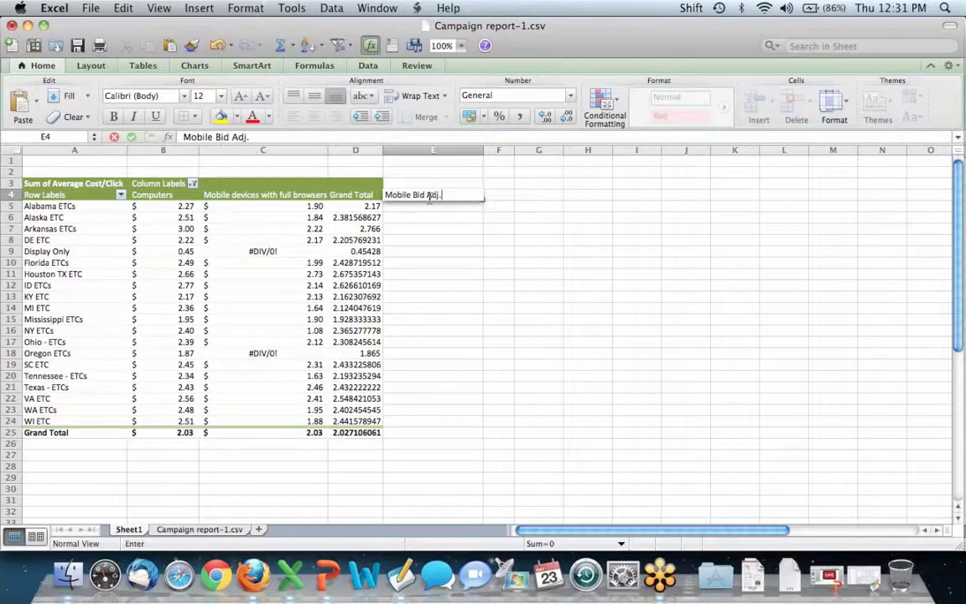
pyautogui.click(460, 47)
pyautogui.click(417, 89)
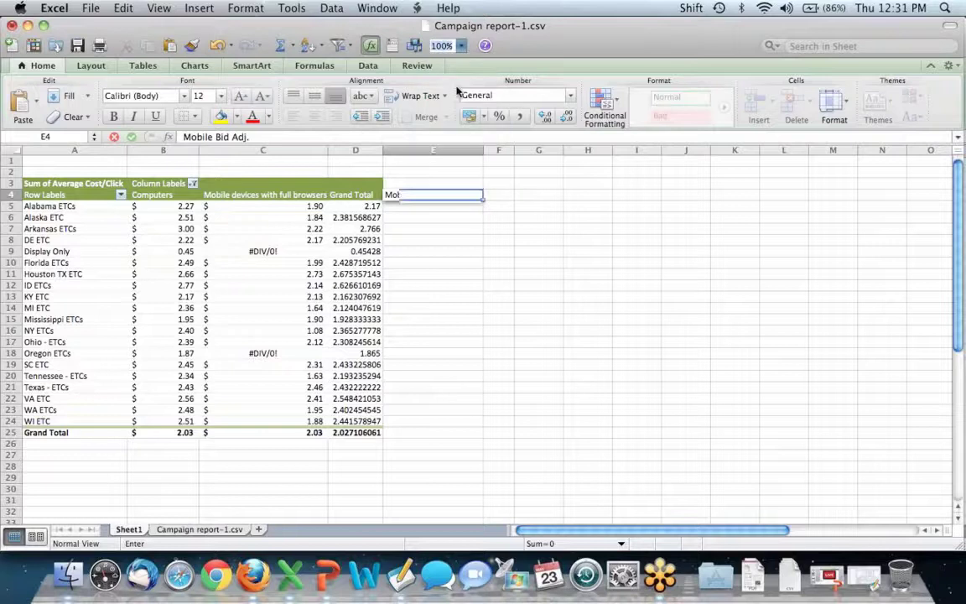
pyautogui.click(529, 229)
# Enter the formula =C5/B5 in cell E5 and fill it down to E25
pyautogui.scroll(-1, 530, 232)
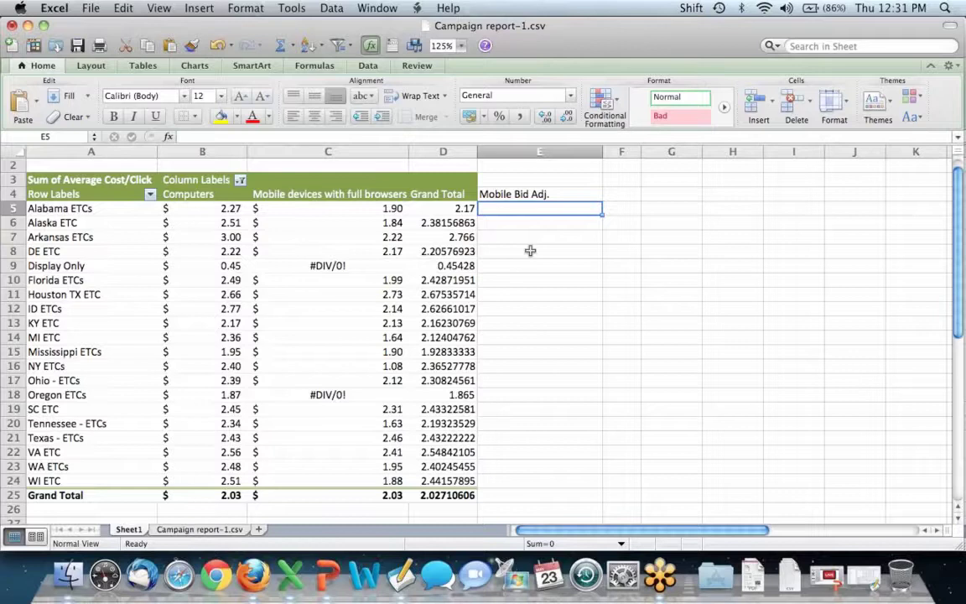
pyautogui.hotkey('ctrl', 'u')
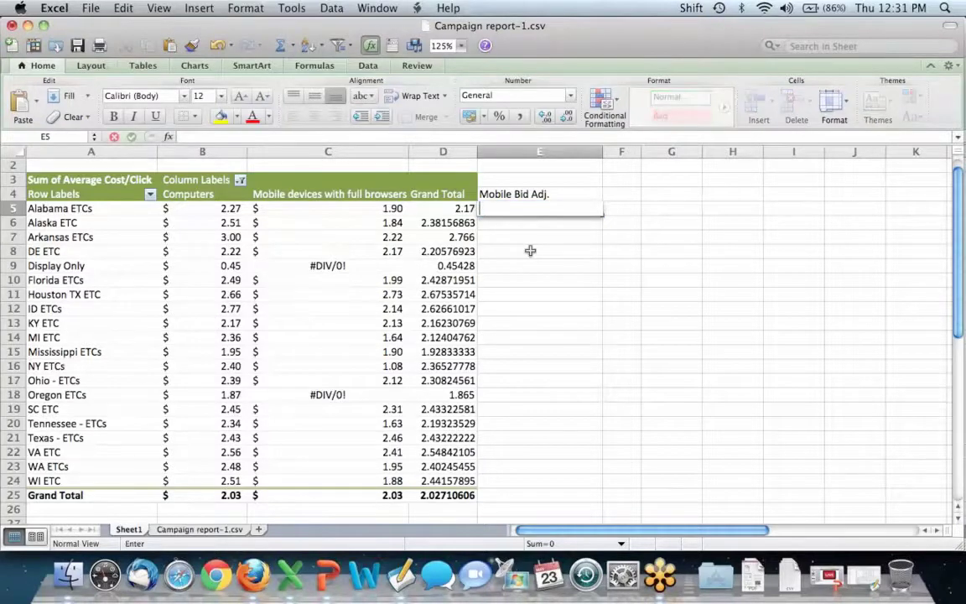
pyautogui.write('=c5')
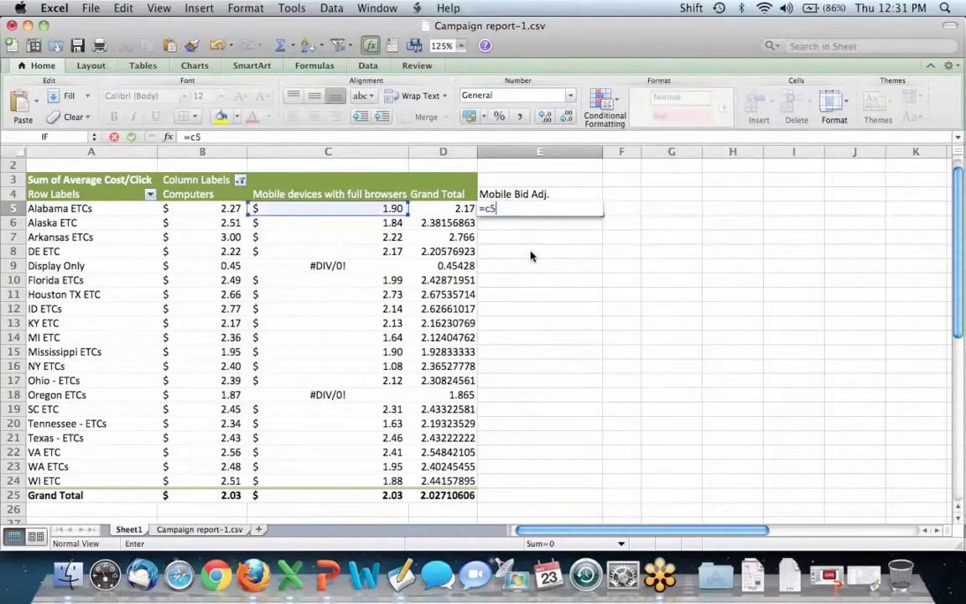
pyautogui.write('/b6')
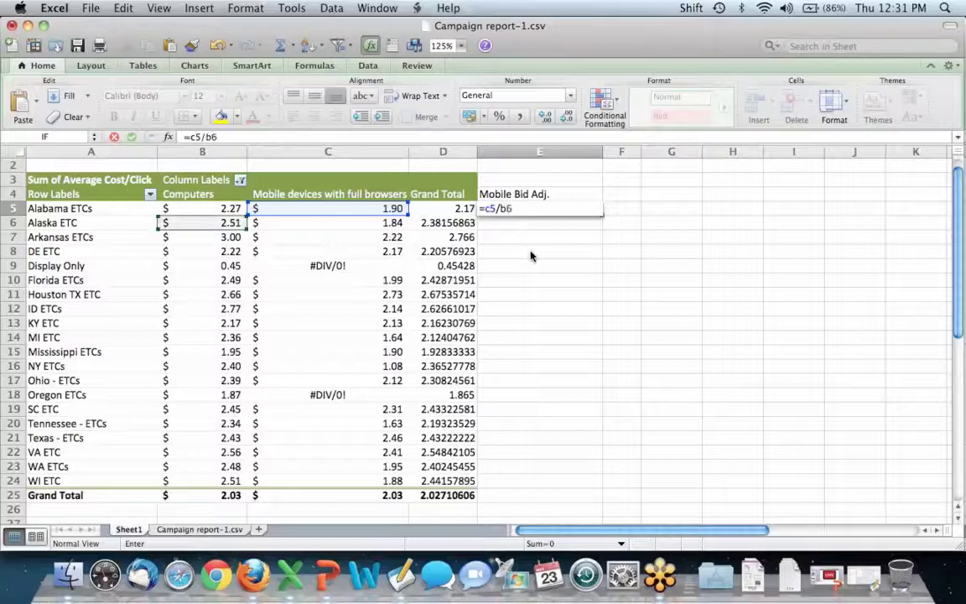
pyautogui.press('Return')
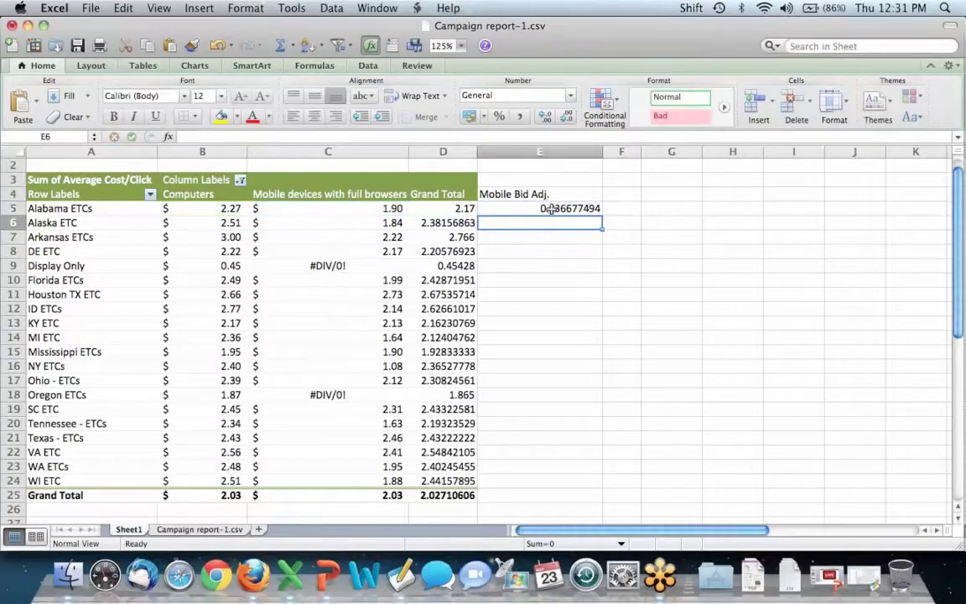
pyautogui.click(549, 208)
pyautogui.moveTo(602, 215)
pyautogui.mouseDown()
pyautogui.moveTo(592, 412)
pyautogui.moveTo(578, 444)
pyautogui.moveTo(584, 492)
pyautogui.moveTo(524, 180)
pyautogui.moveTo(583, 213)
pyautogui.moveTo(567, 372)
pyautogui.moveTo(536, 494)
pyautogui.mouseUp()
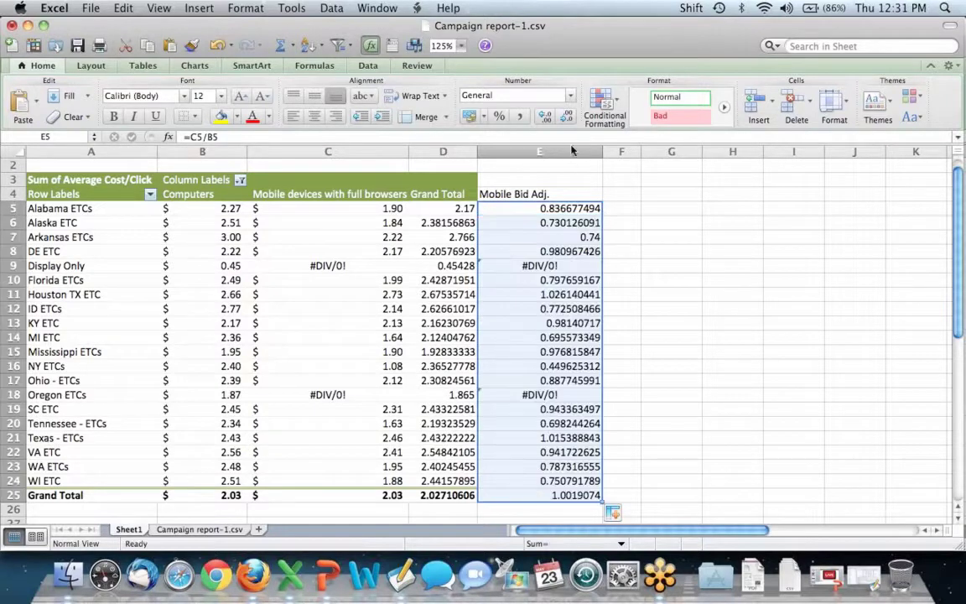
# Format the Mobile Bid Adj. column as percentages
pyautogui.click(572, 150)
pyautogui.click(470, 116)
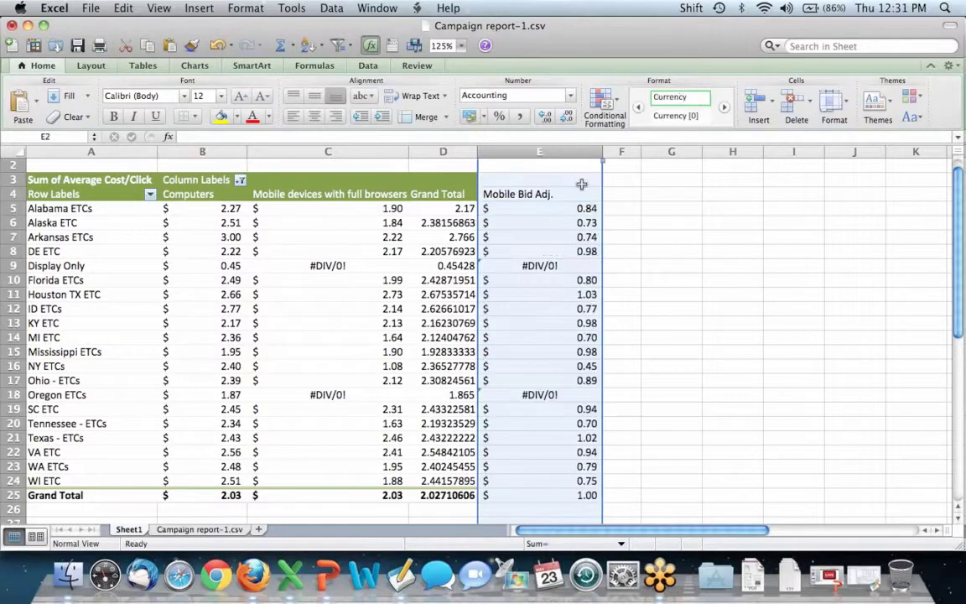
pyautogui.click(499, 116)
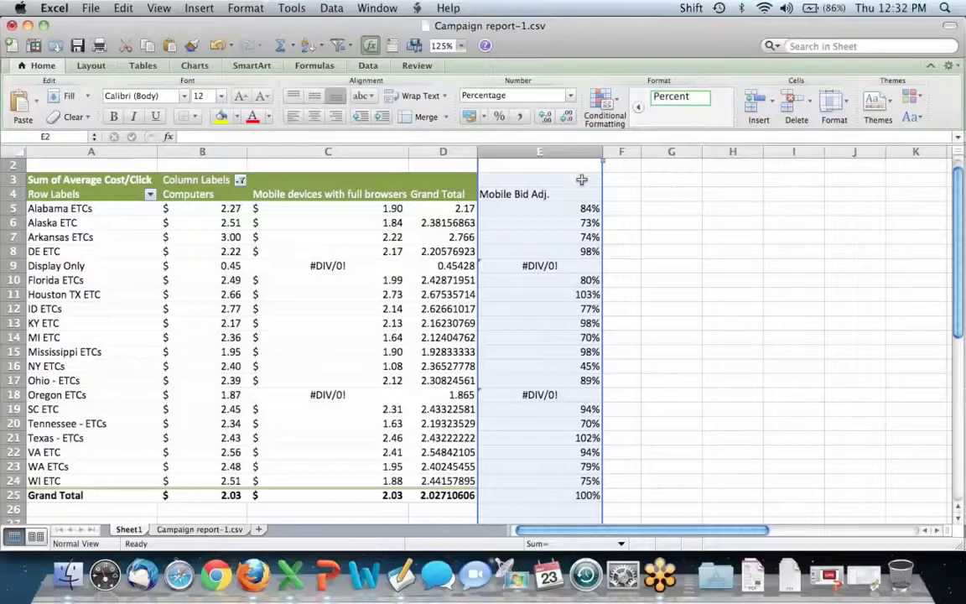
# Change the formula in cell E5 to =(C5/B5)-1 and reselect the cell
pyautogui.doubleClick(566, 208)
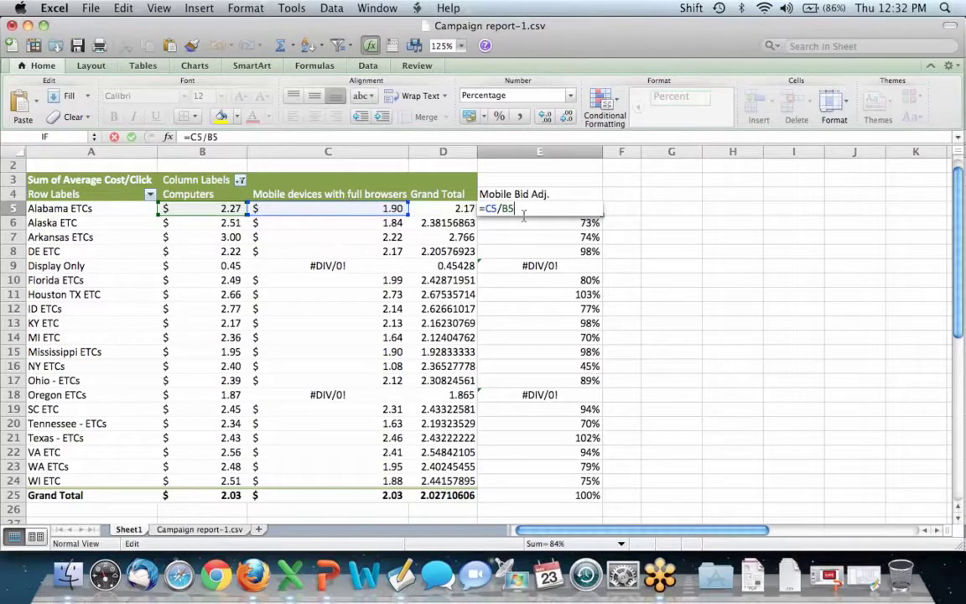
pyautogui.click(488, 210)
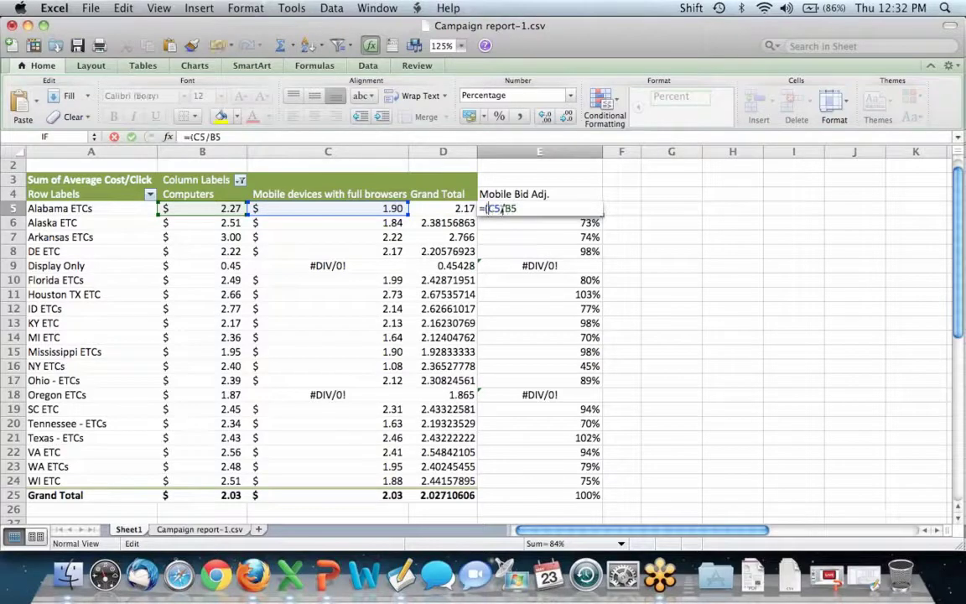
pyautogui.write('(')
pyautogui.click(547, 210)
pyautogui.write(')-1')
pyautogui.press('Return')
pyautogui.click(560, 208)
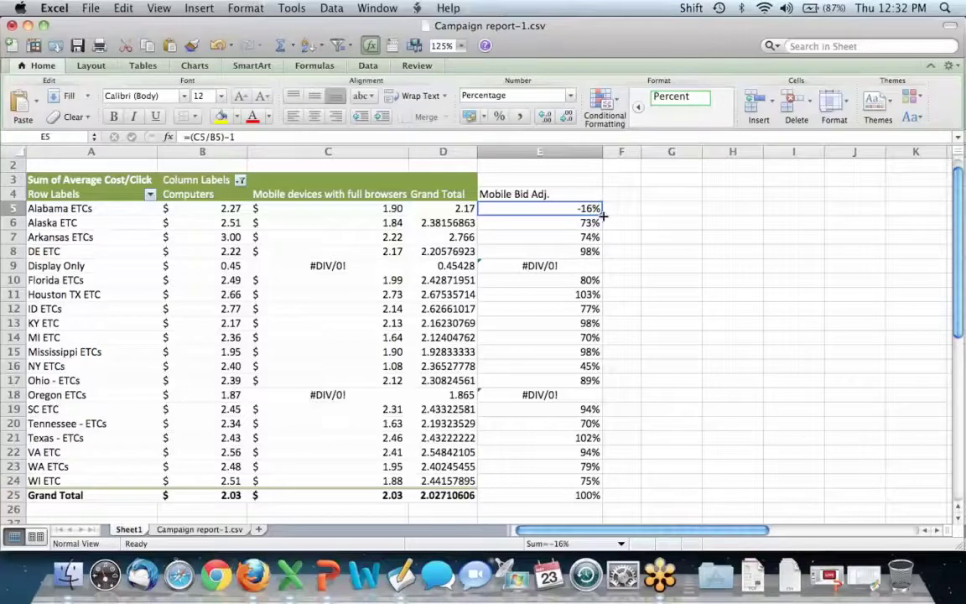
# Fill the mobile bid adjustment formula from cell E5 down to E25
pyautogui.moveTo(602, 217); pyautogui.dragTo(593, 495)
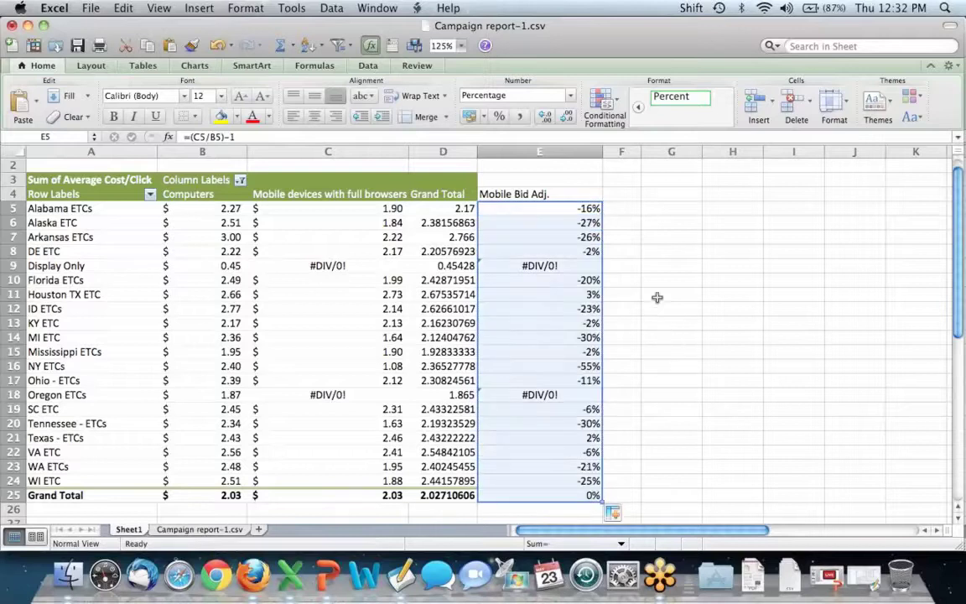
pyautogui.click(545, 237)
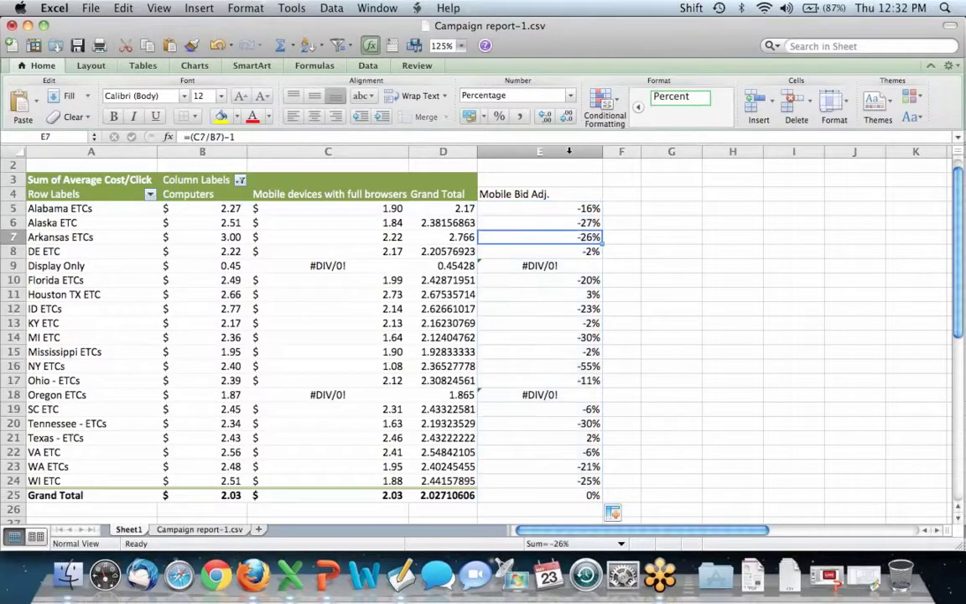
pyautogui.rightClick(568, 151)
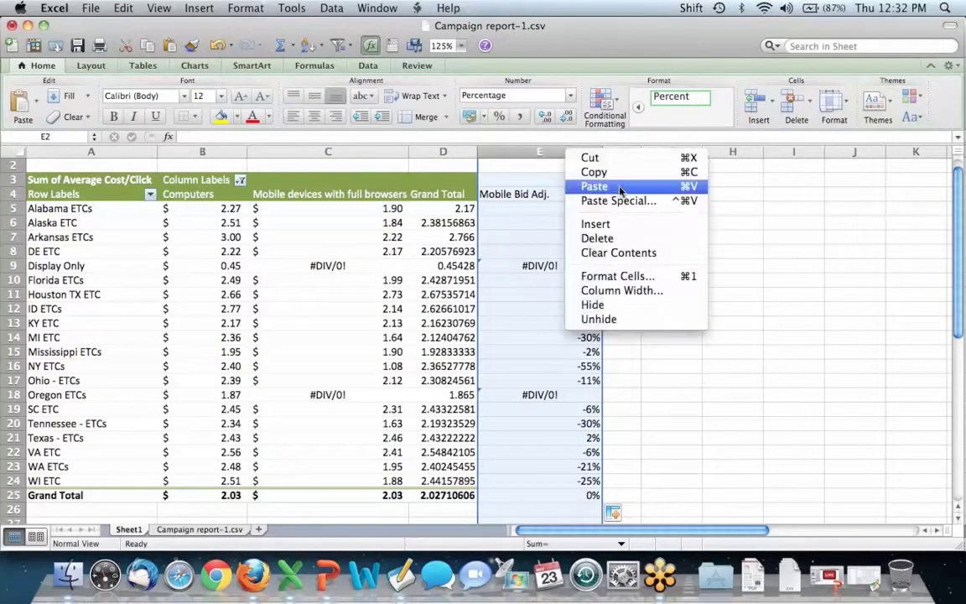
pyautogui.click(738, 370)
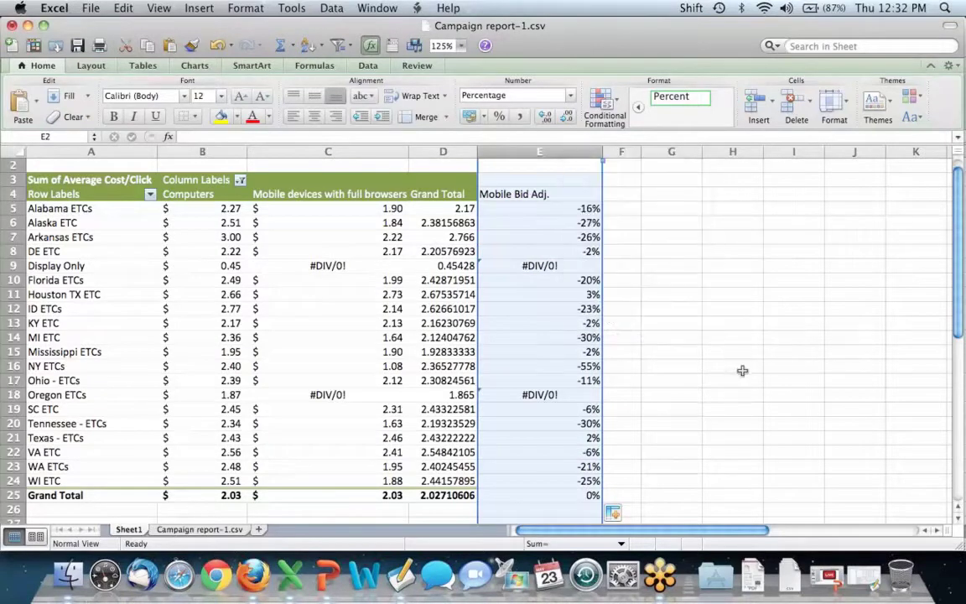
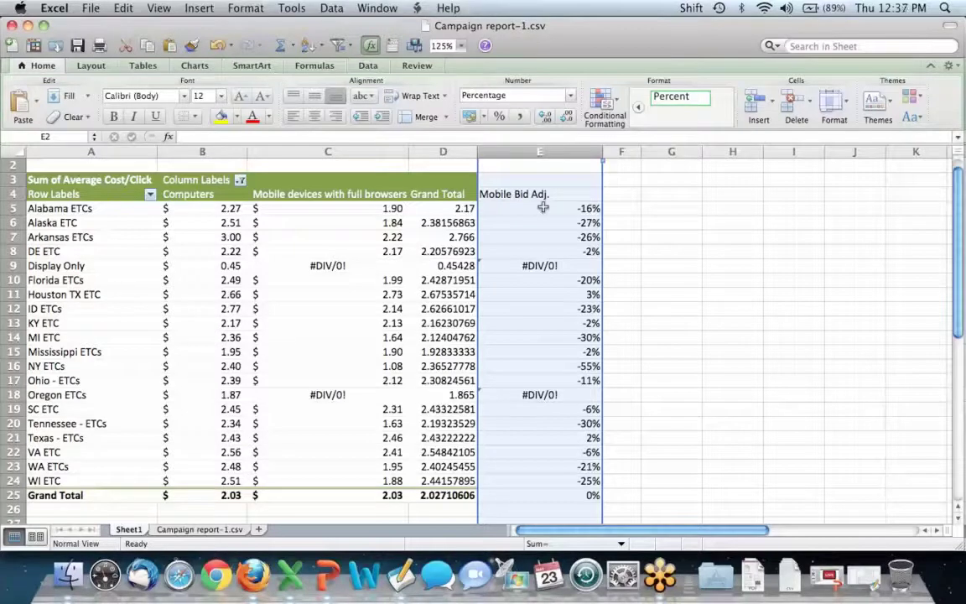
pyautogui.click(556, 265)
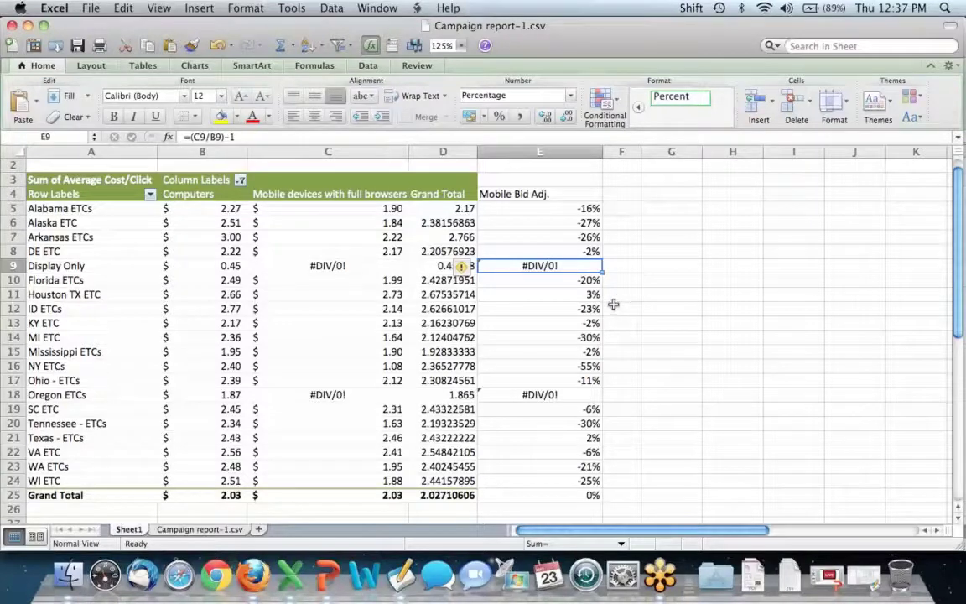
# Minimize both campaign report workbooks and open the ad extensions view of Google AdWords in Firefox
pyautogui.click(30, 26)
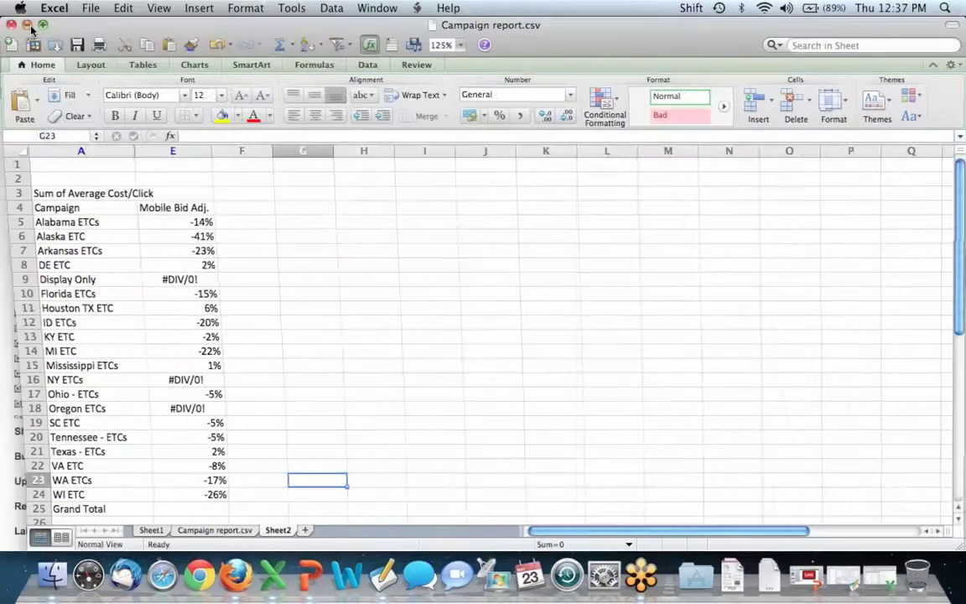
pyautogui.click(27, 25)
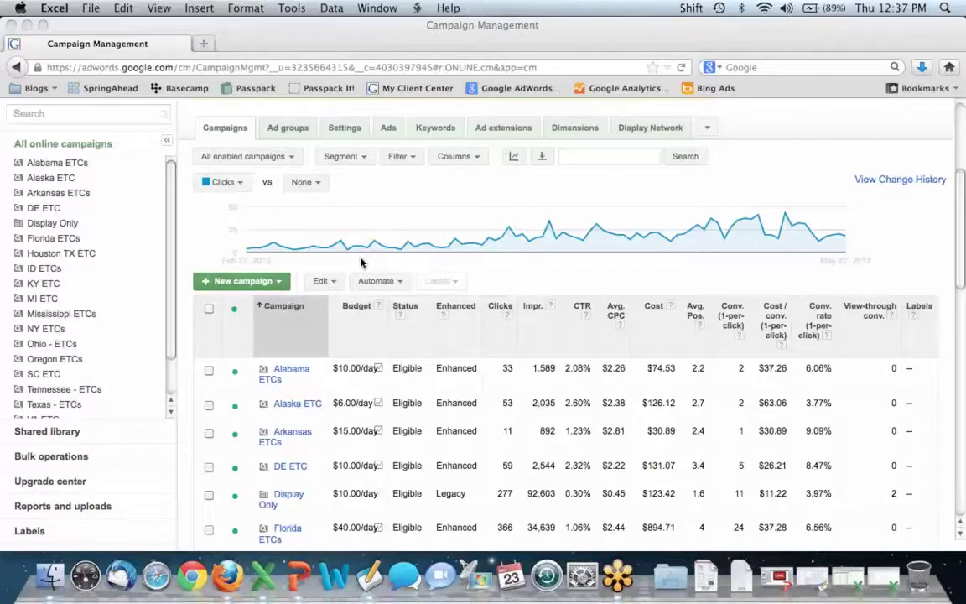
pyautogui.click(488, 127)
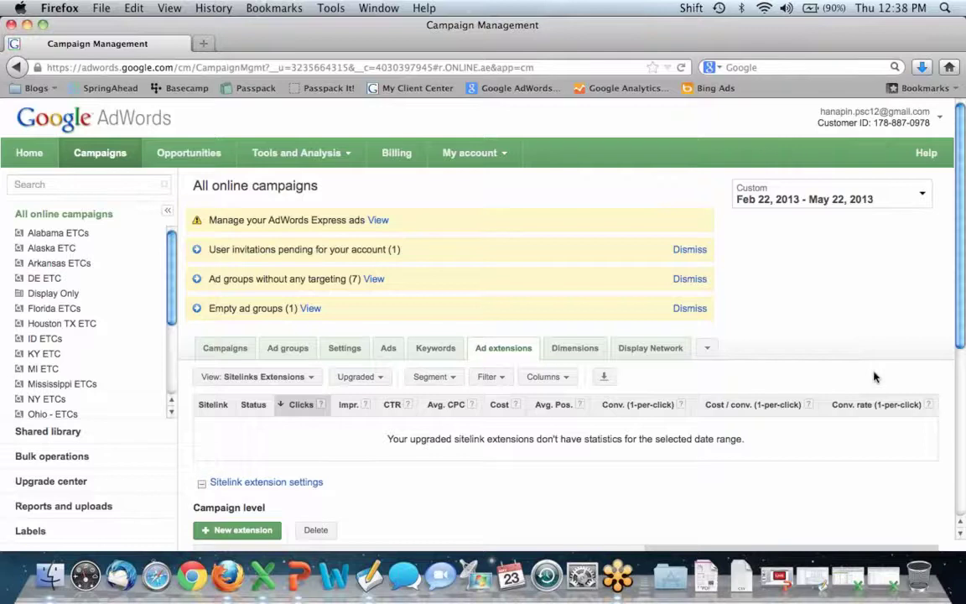
# Examine the upgraded sitelink extension sections at campaign and ad group level and the available segment options
pyautogui.scroll(-2, 873, 374)
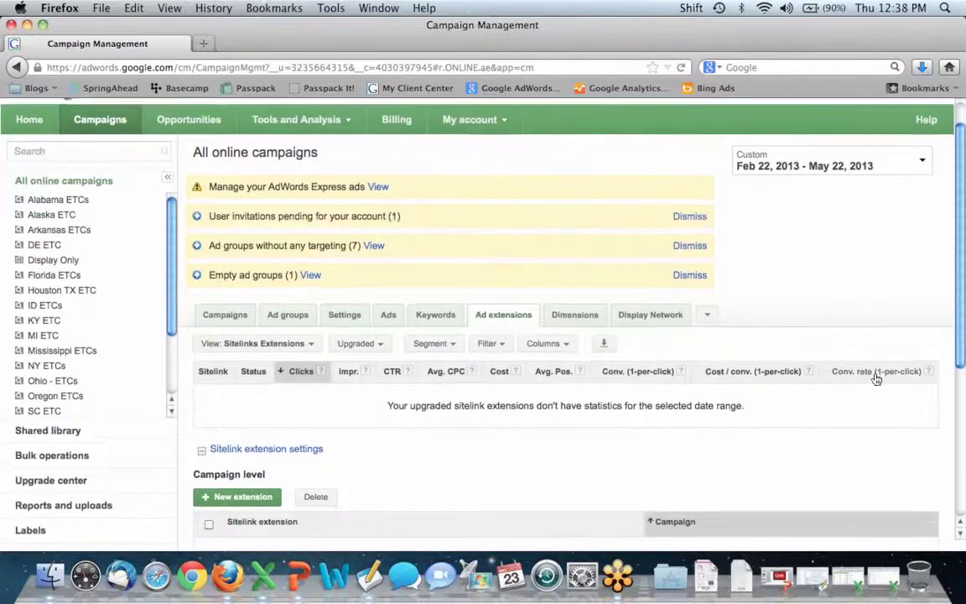
pyautogui.scroll(-2, 874, 378)
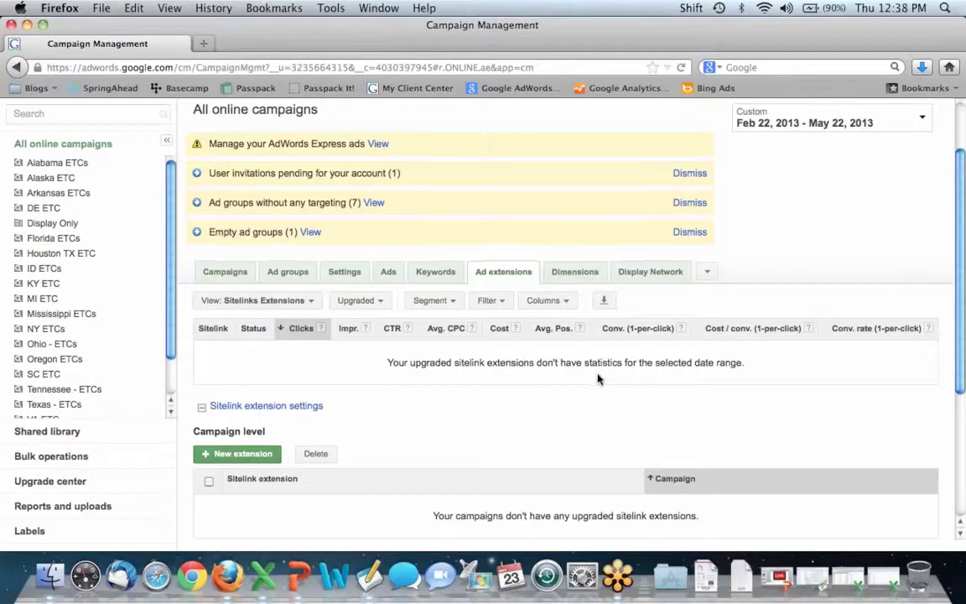
pyautogui.scroll(-5, 597, 378)
pyautogui.scroll(1, 598, 377)
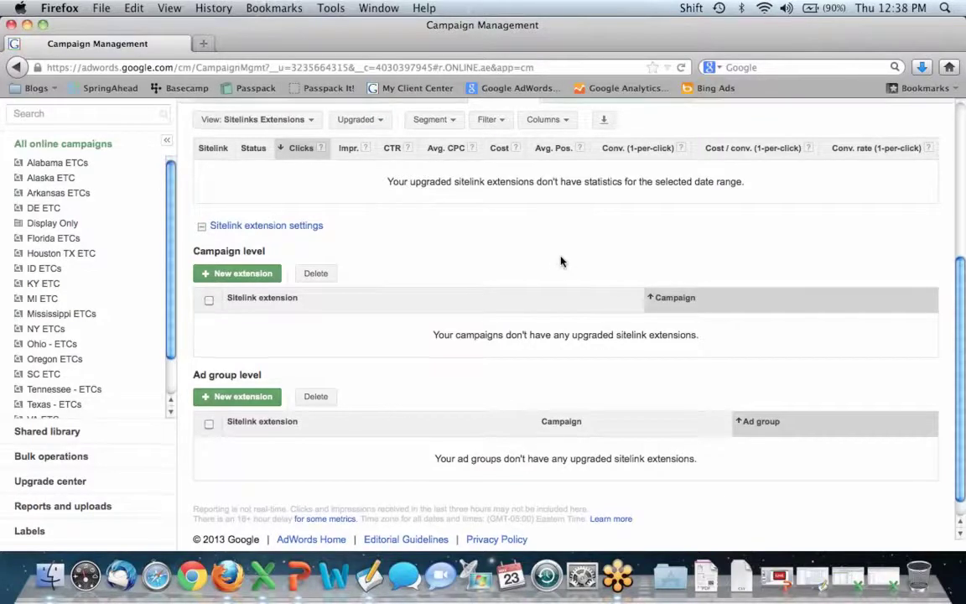
pyautogui.scroll(1, 559, 261)
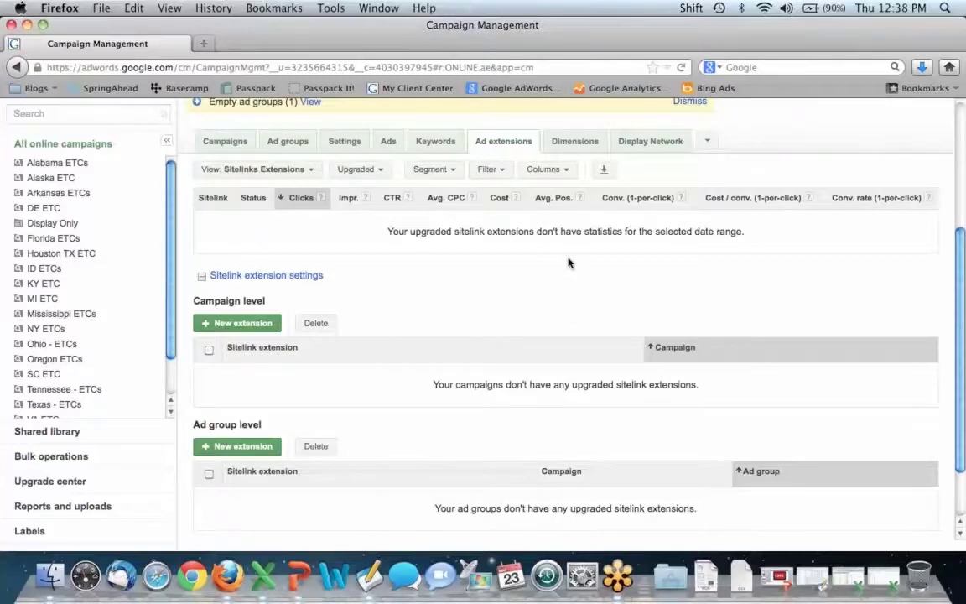
pyautogui.scroll(1, 566, 271)
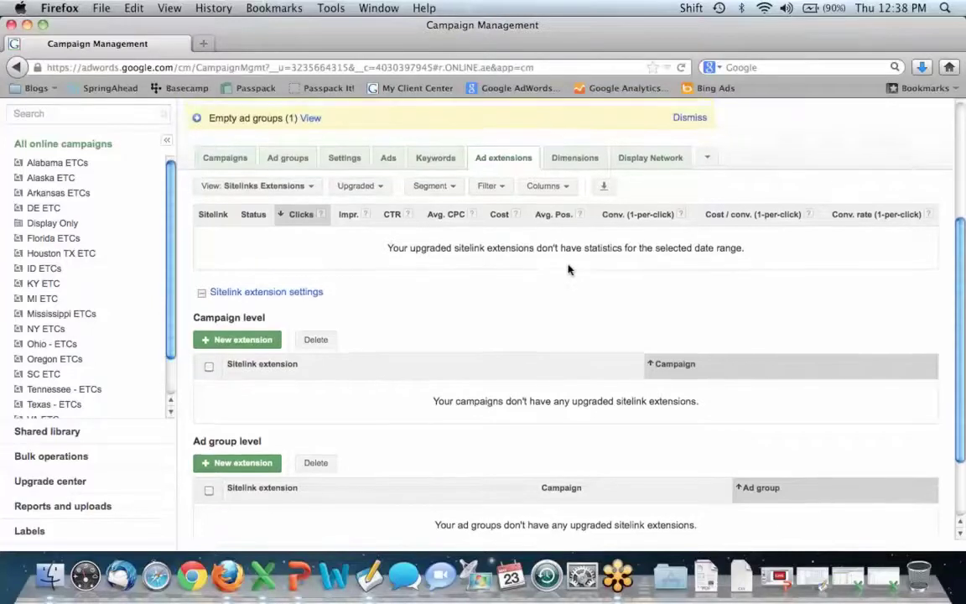
pyautogui.click(455, 190)
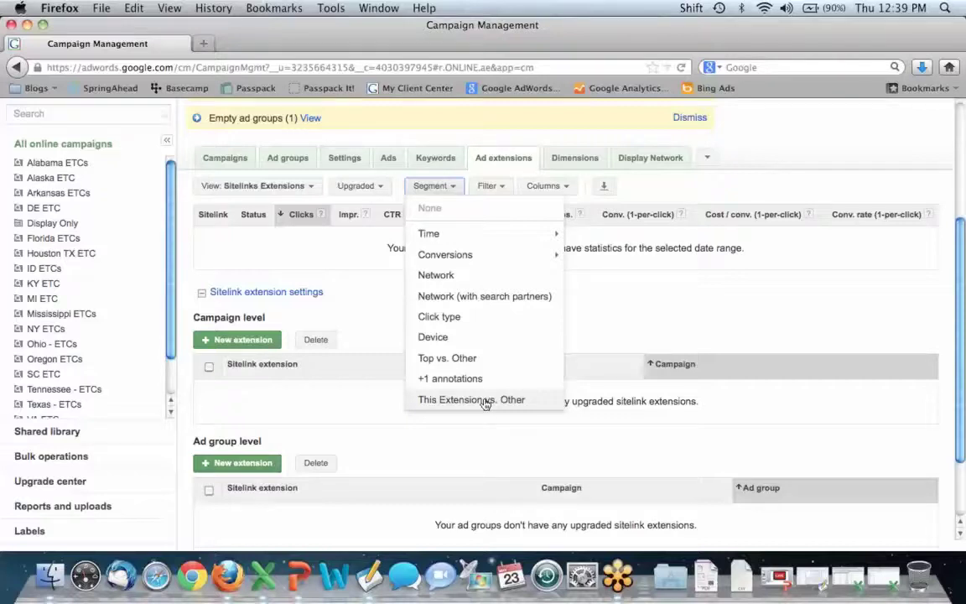
pyautogui.click(752, 327)
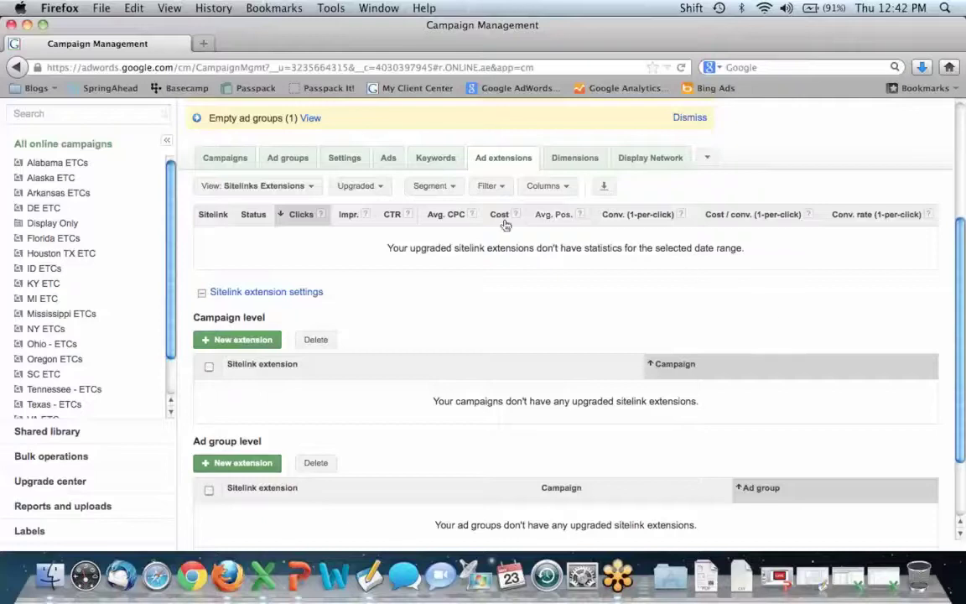
# Switch the ad extensions view to Call Extensions and examine the upgrade offer and the existing extensions
pyautogui.click(309, 186)
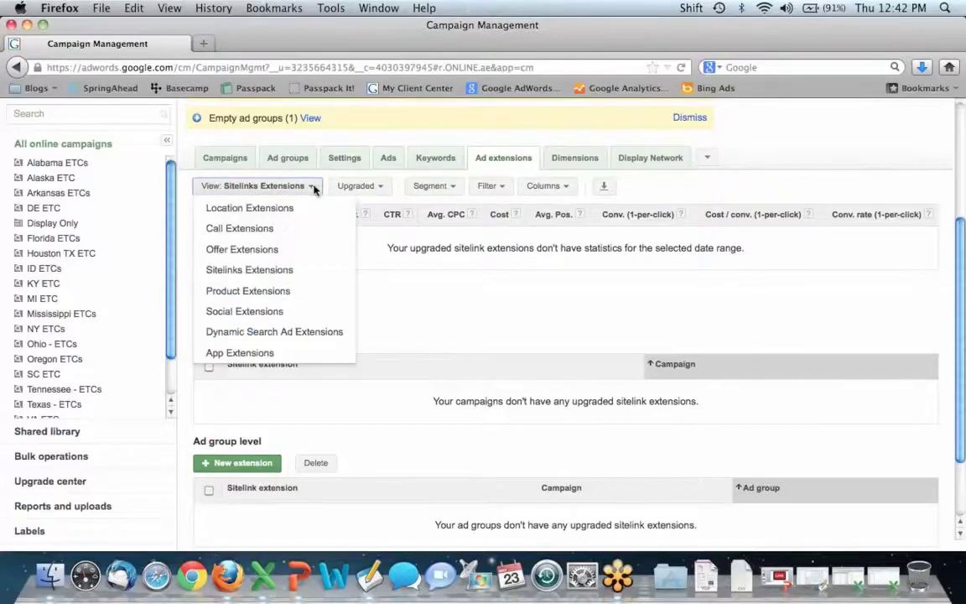
pyautogui.click(295, 229)
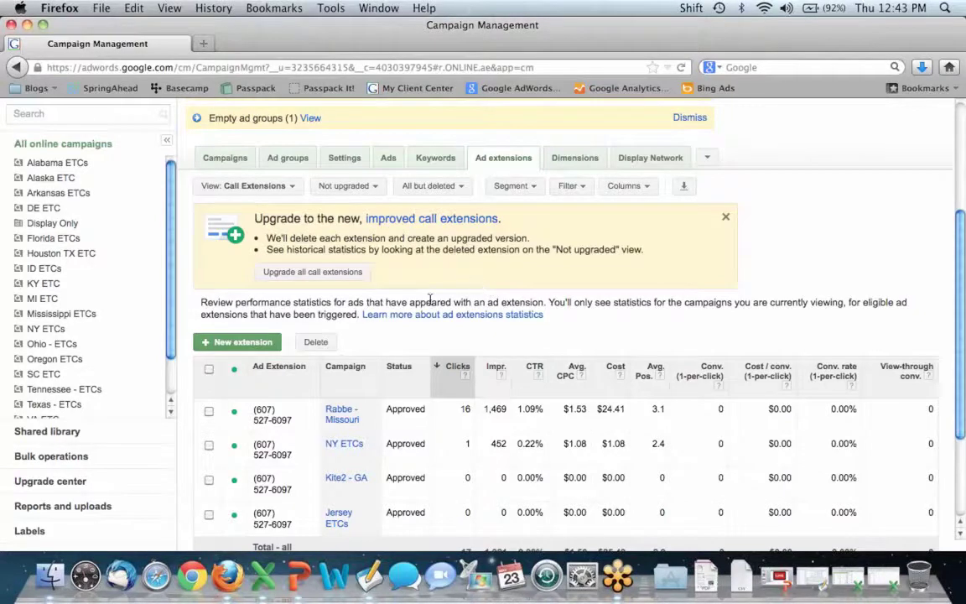
pyautogui.scroll(-1, 369, 291)
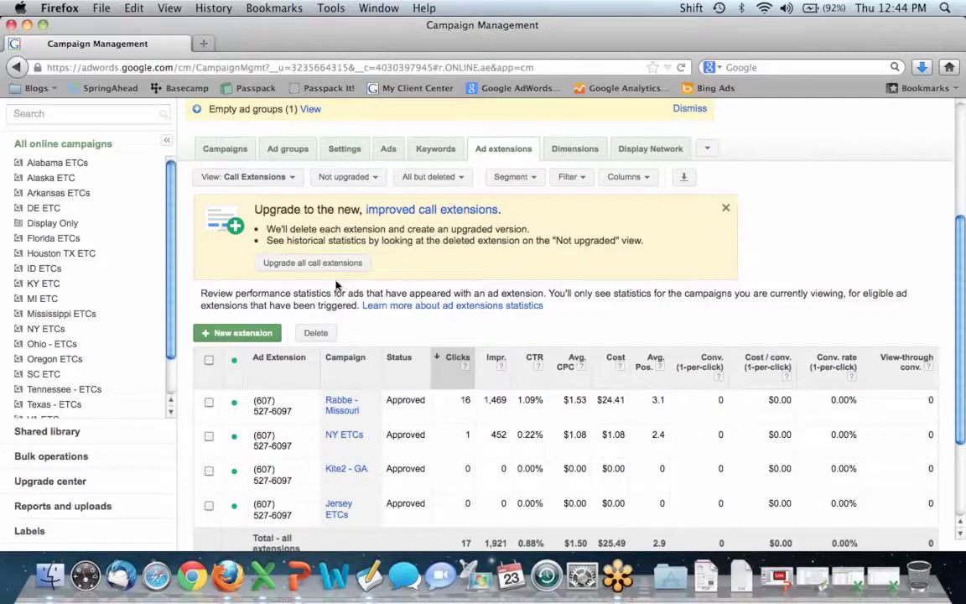
# Start a new call extension and choose the Florida ETCs campaign for it
pyautogui.click(261, 334)
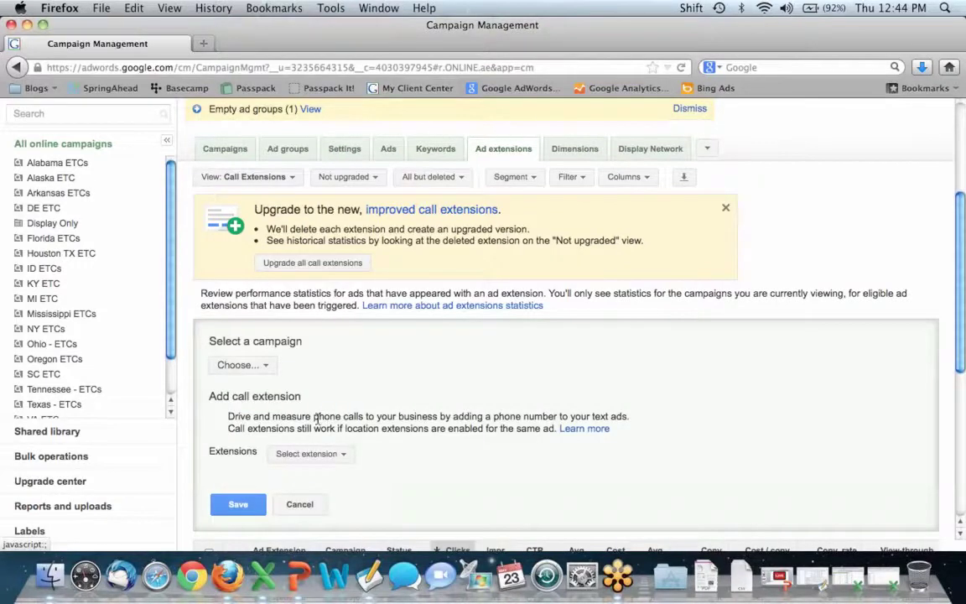
pyautogui.click(339, 453)
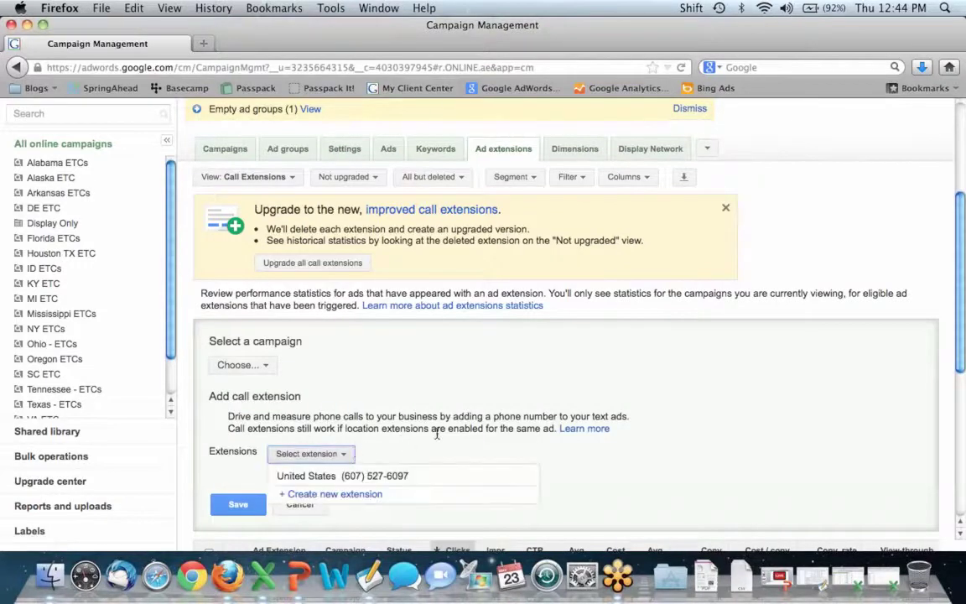
pyautogui.click(392, 387)
pyautogui.scroll(-1, 408, 349)
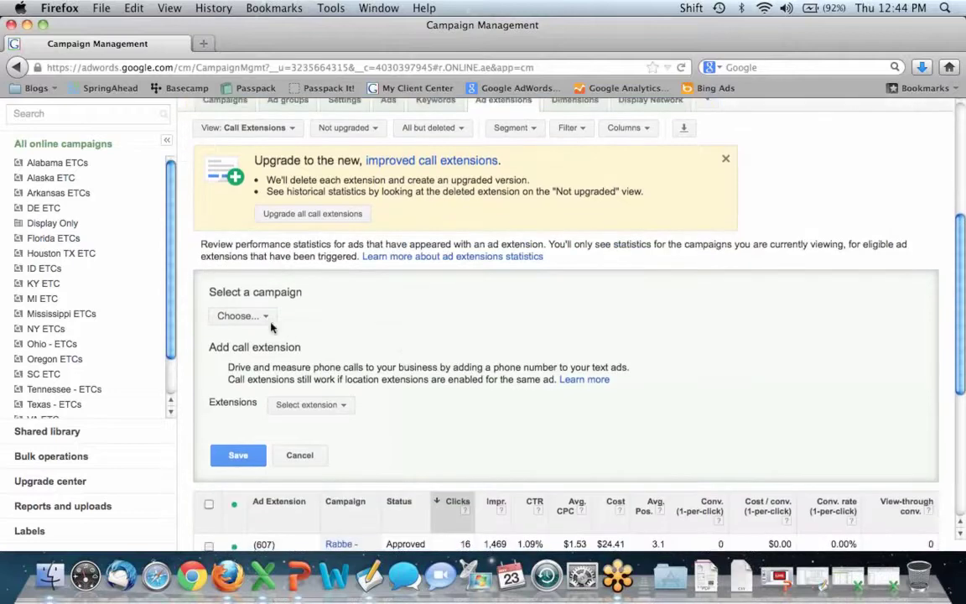
pyautogui.click(239, 316)
pyautogui.scroll(-4, 329, 408)
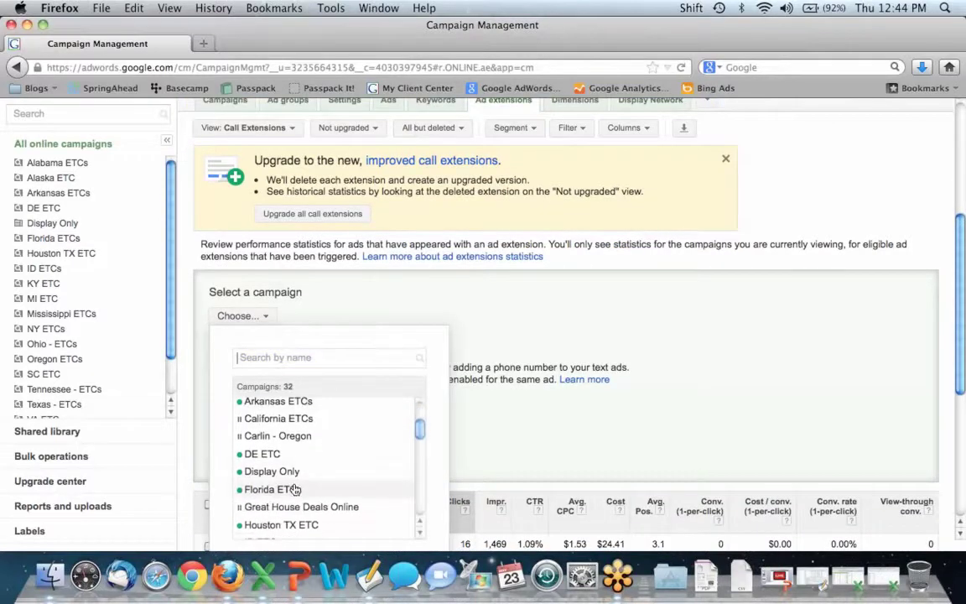
pyautogui.click(295, 488)
# Open the options for creating a new call extension, review the device and link choices, and cancel the form
pyautogui.click(333, 400)
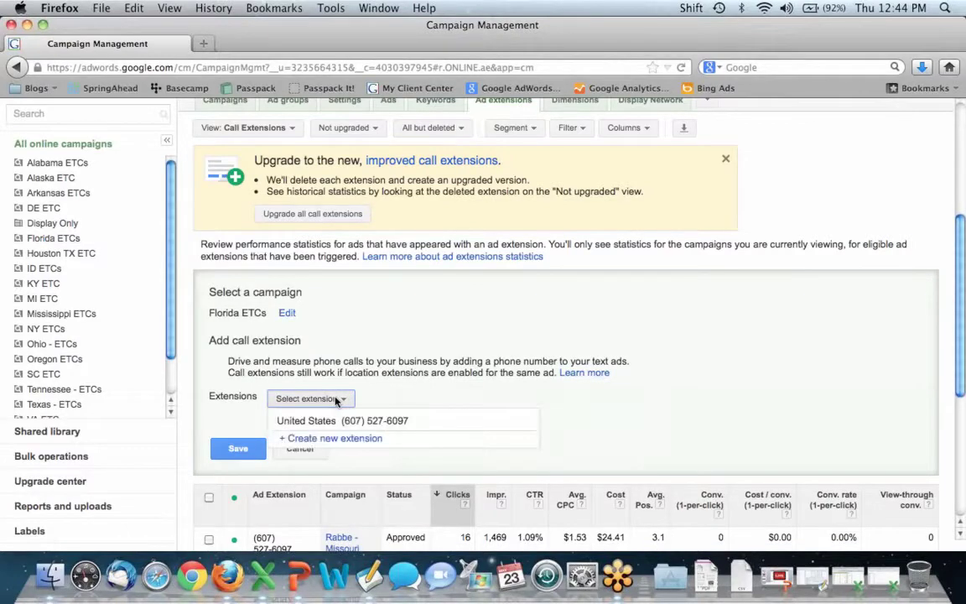
pyautogui.click(333, 439)
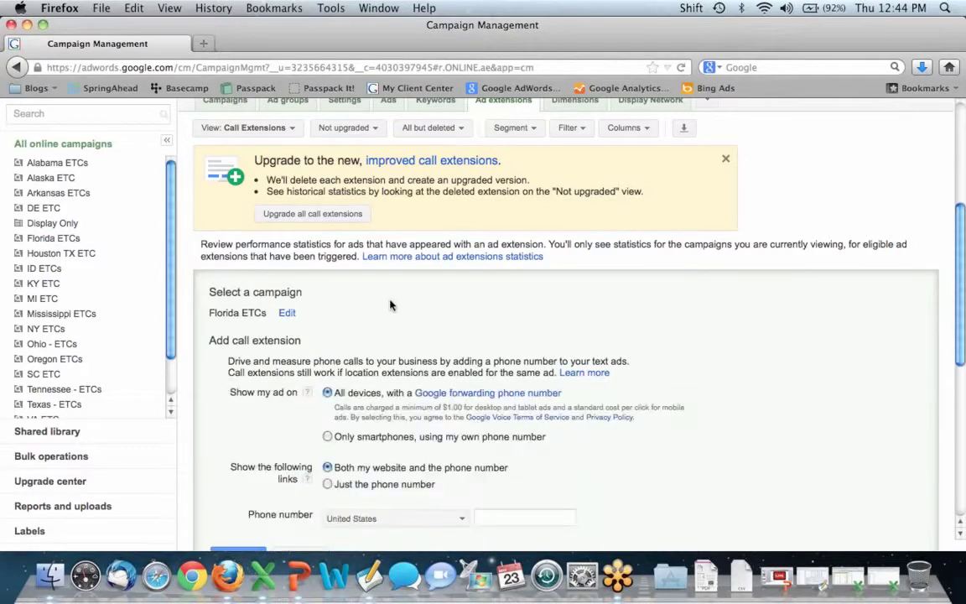
pyautogui.scroll(-2, 390, 304)
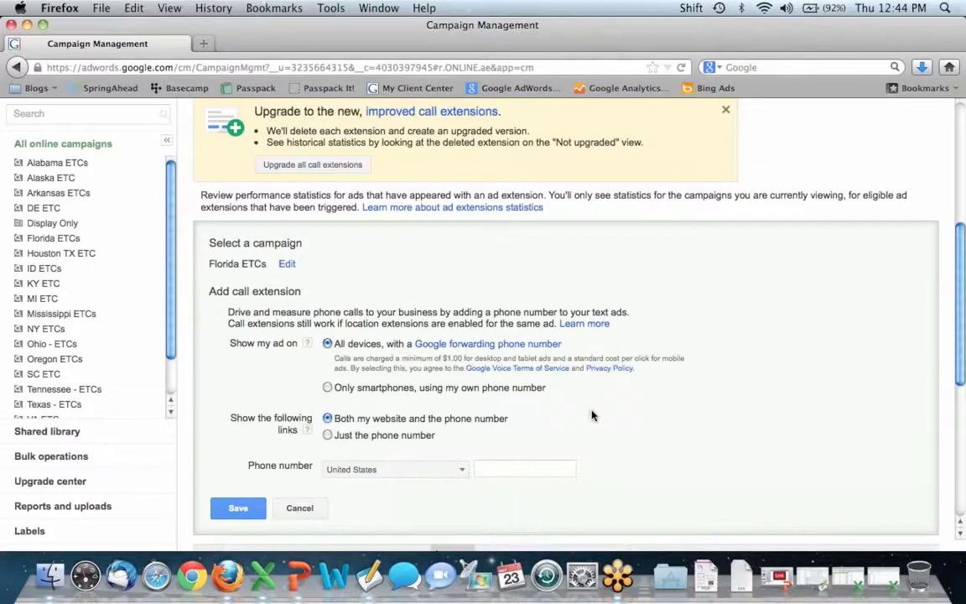
pyautogui.click(302, 508)
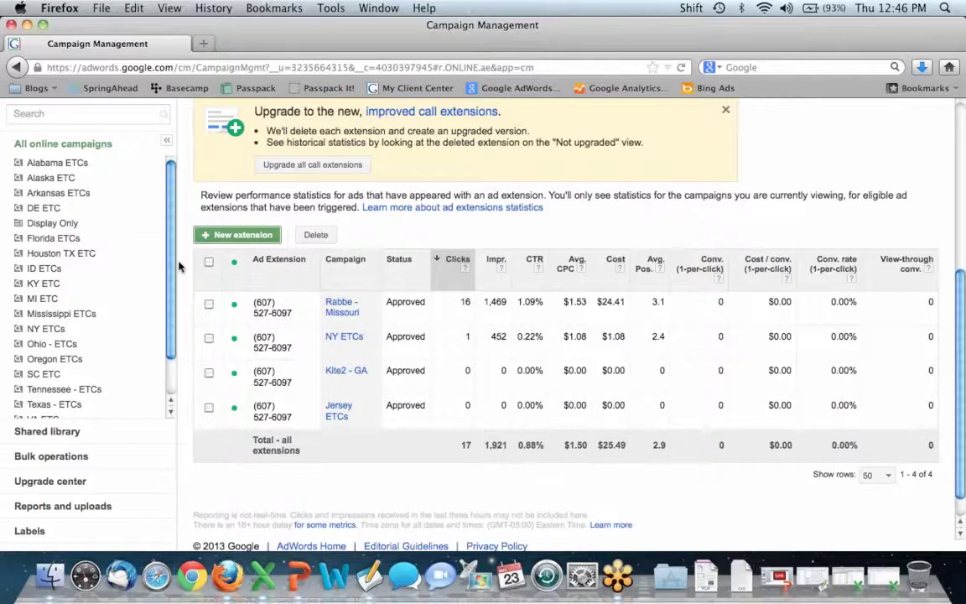
# Look over the existing call extensions and open the geographic Dimensions report for all online campaigns
pyautogui.scroll(2, 179, 267)
pyautogui.scroll(5, 180, 267)
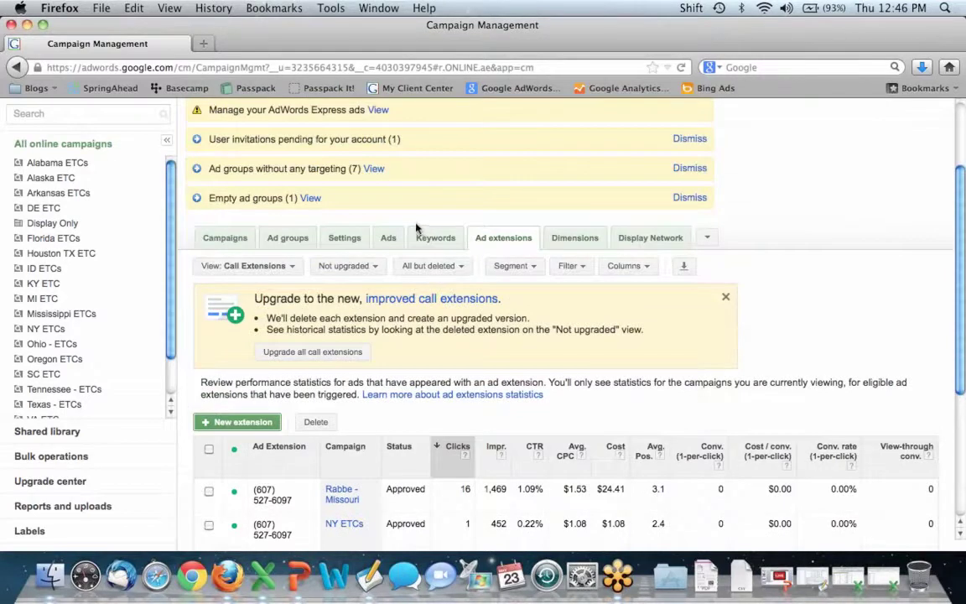
pyautogui.scroll(-1, 434, 256)
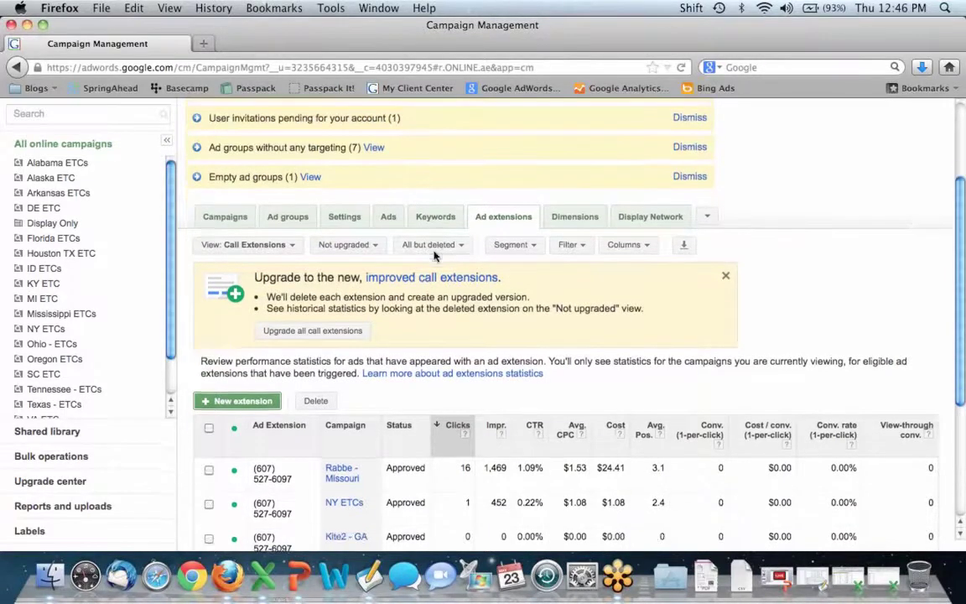
pyautogui.scroll(-5, 434, 256)
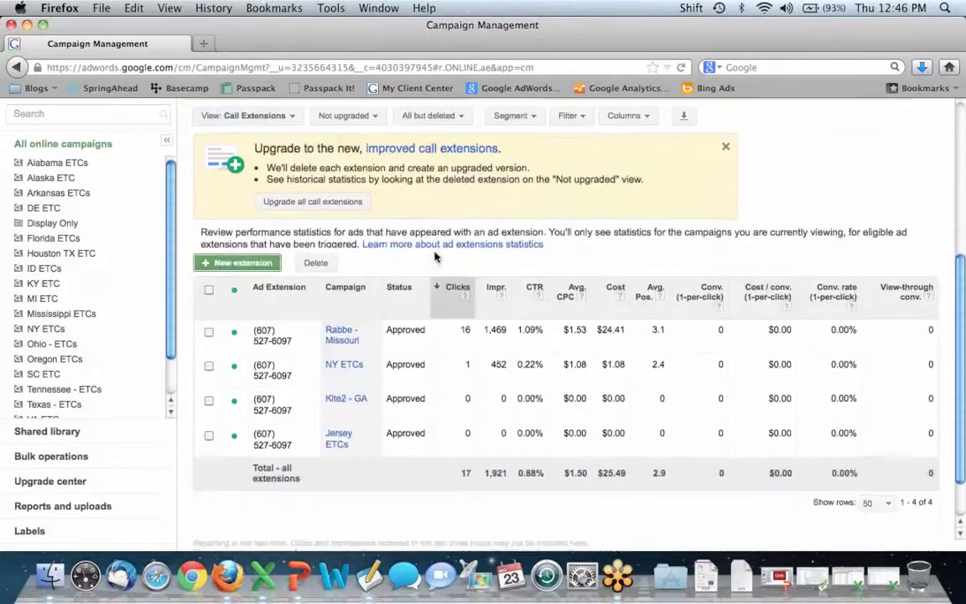
pyautogui.scroll(12, 435, 256)
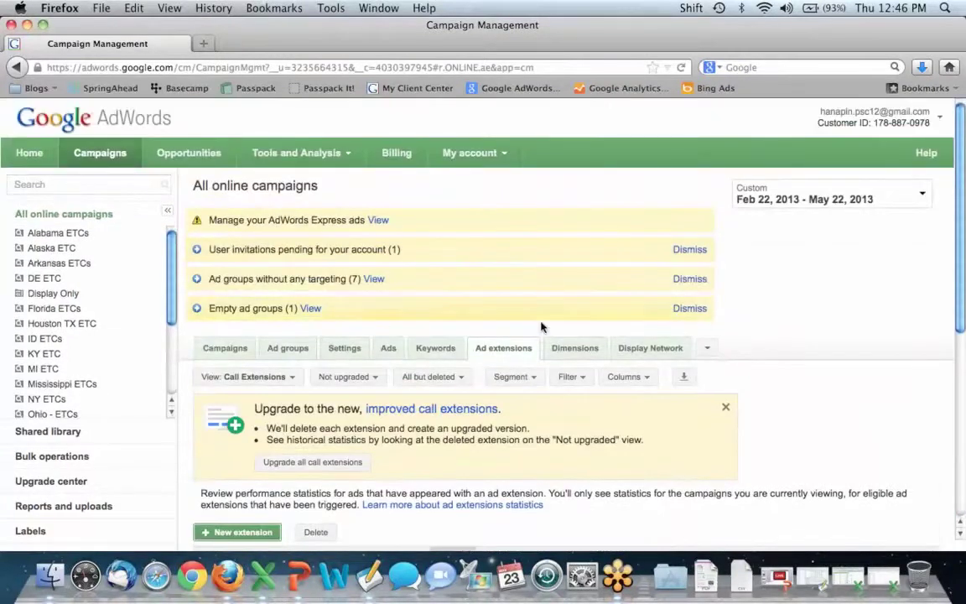
pyautogui.click(581, 349)
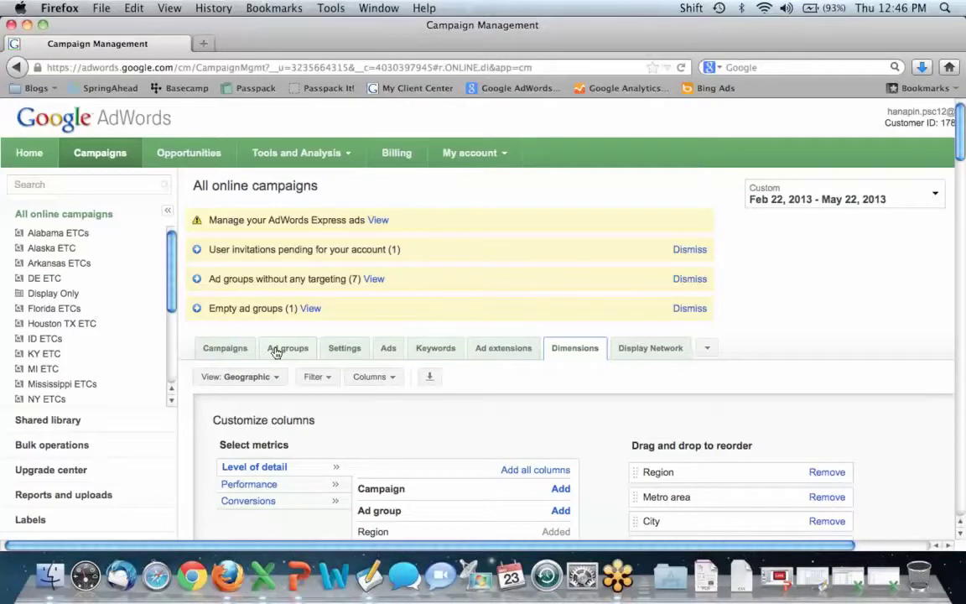
# Open the location settings for all online campaigns and examine the bid adjustments and performance per location
pyautogui.click(222, 350)
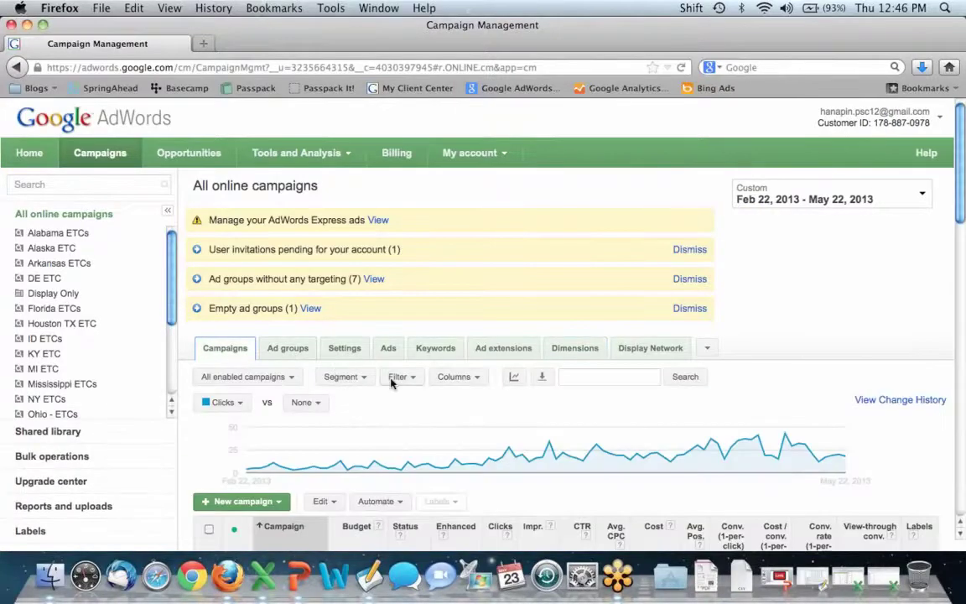
pyautogui.click(356, 352)
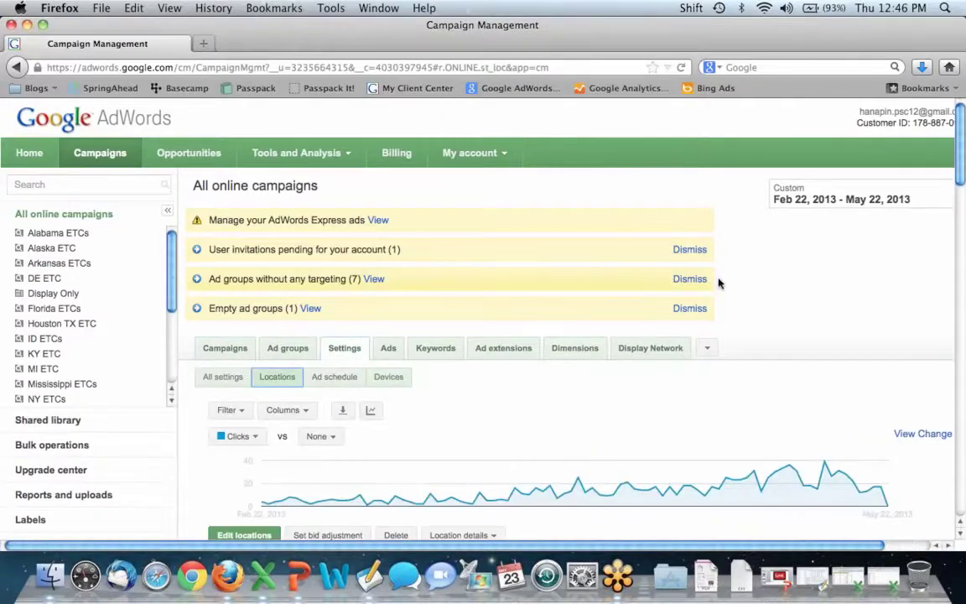
pyautogui.scroll(-5, 720, 283)
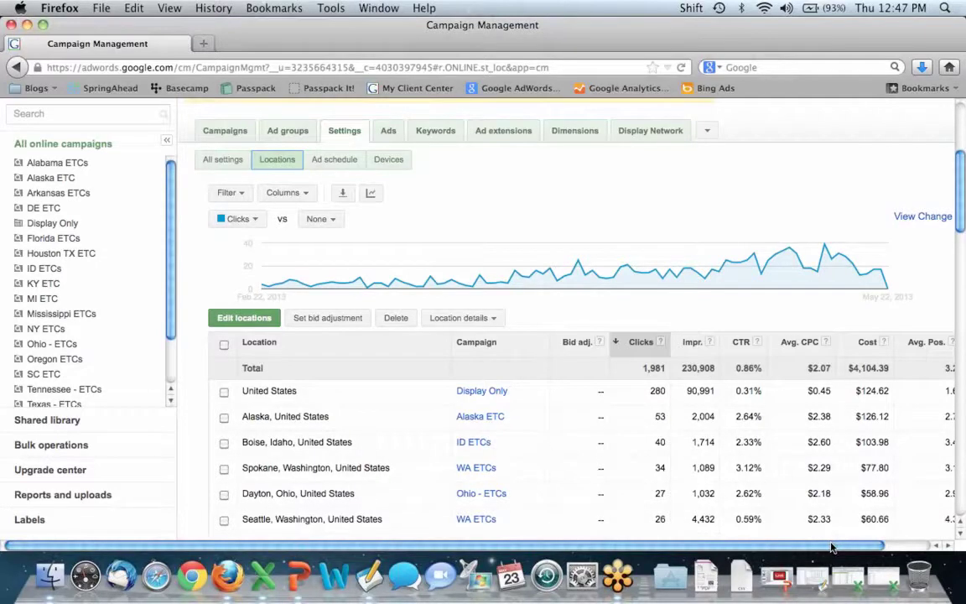
# Open the column customization for the locations table, review the available performance metrics, and cancel without applying changes
pyautogui.moveTo(835, 545); pyautogui.dragTo(877, 545)
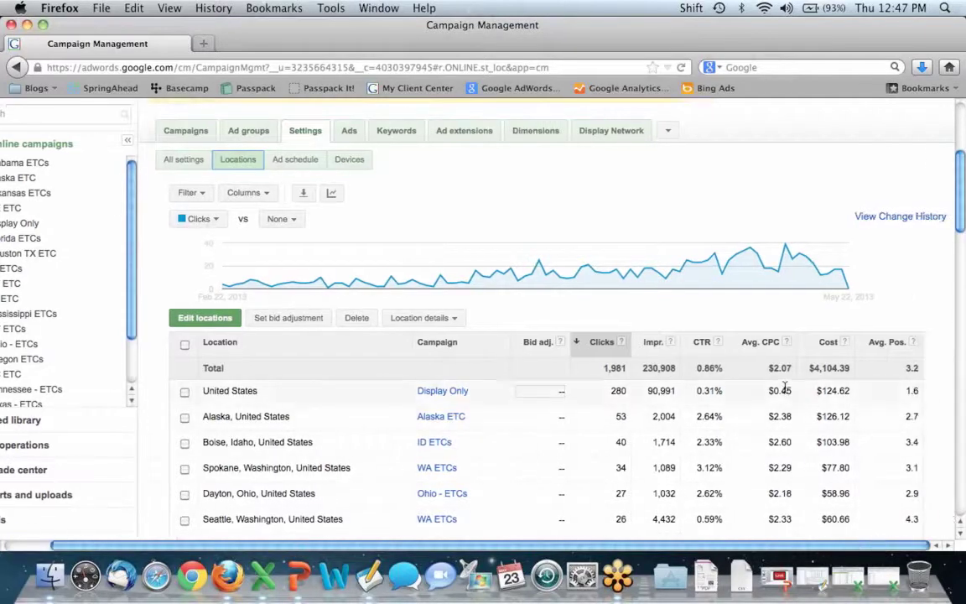
pyautogui.click(268, 192)
pyautogui.click(269, 215)
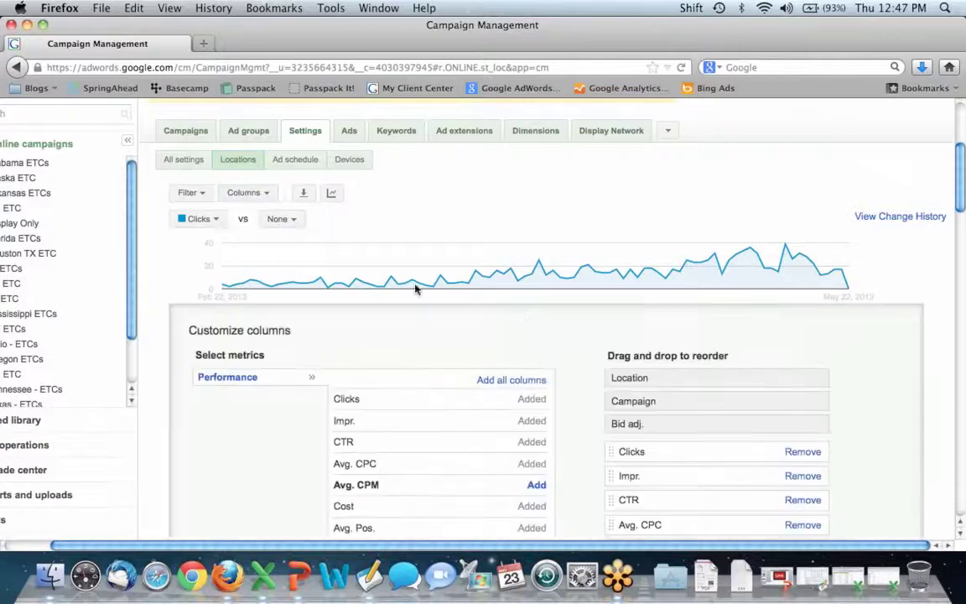
pyautogui.scroll(-4, 626, 267)
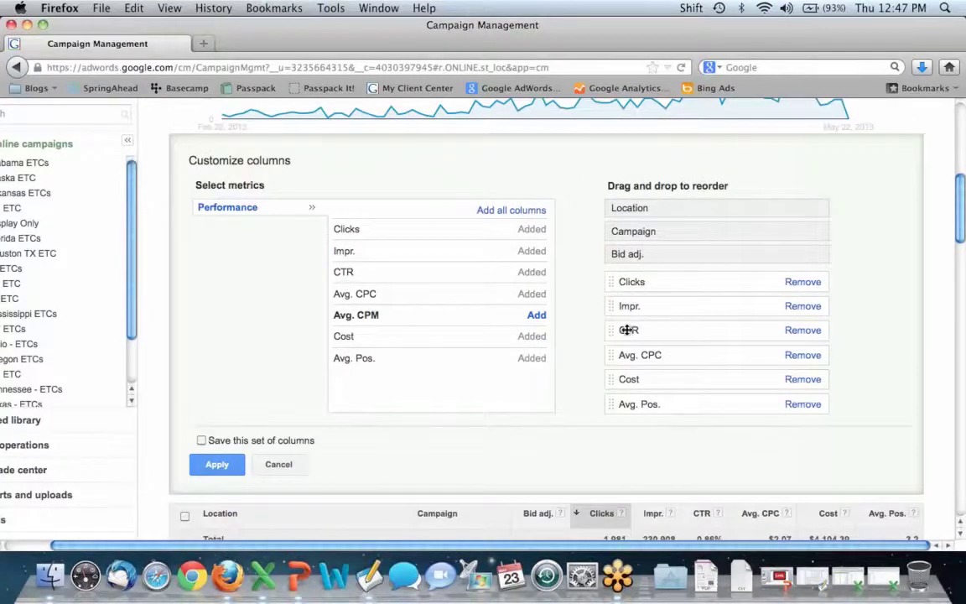
pyautogui.scroll(-2, 633, 359)
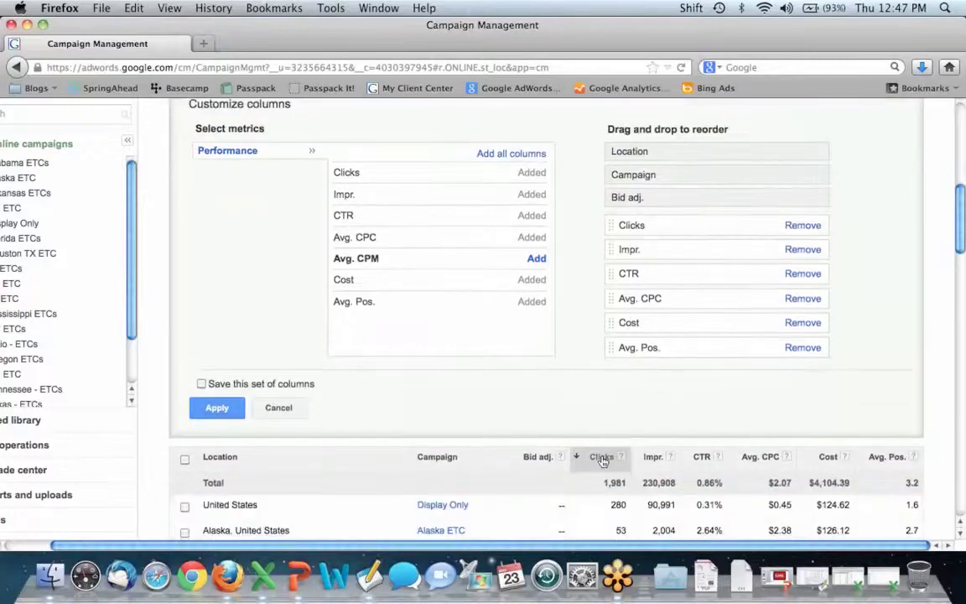
pyautogui.click(299, 408)
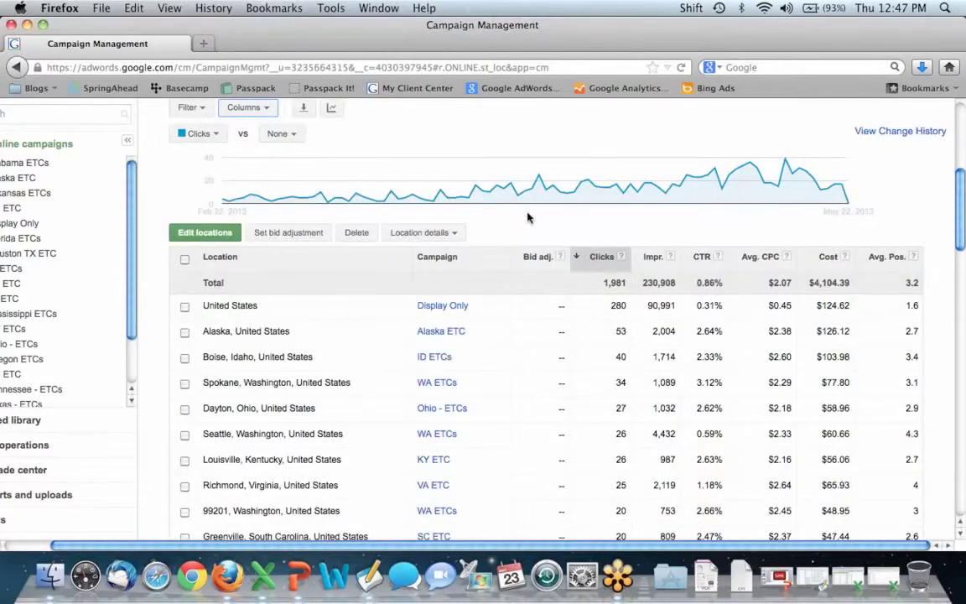
# Examine the location rows across all online campaigns, comparing bid adjustments, clicks, CTR and cost
pyautogui.scroll(-10, 530, 226)
pyautogui.scroll(6, 530, 231)
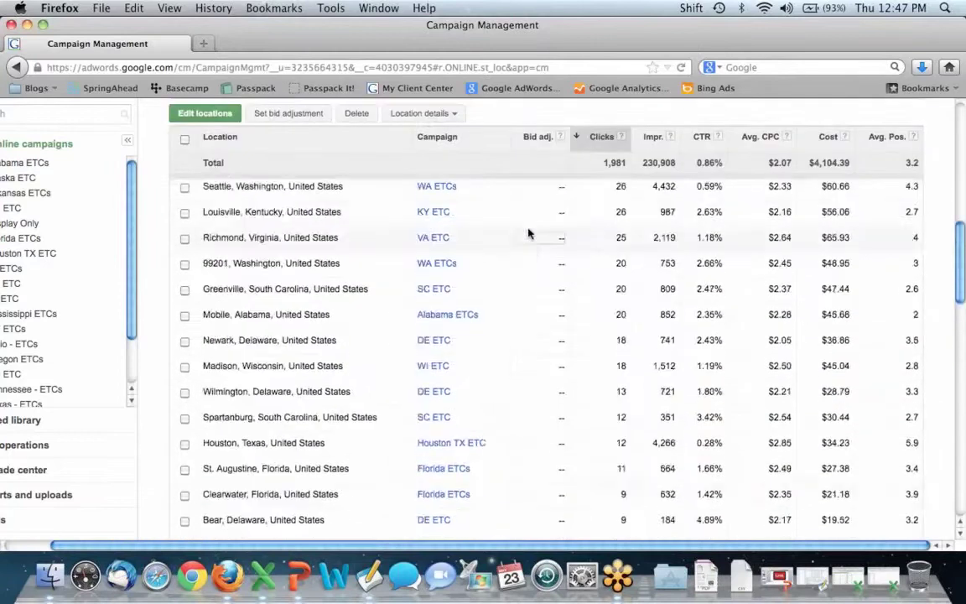
pyautogui.scroll(10, 528, 234)
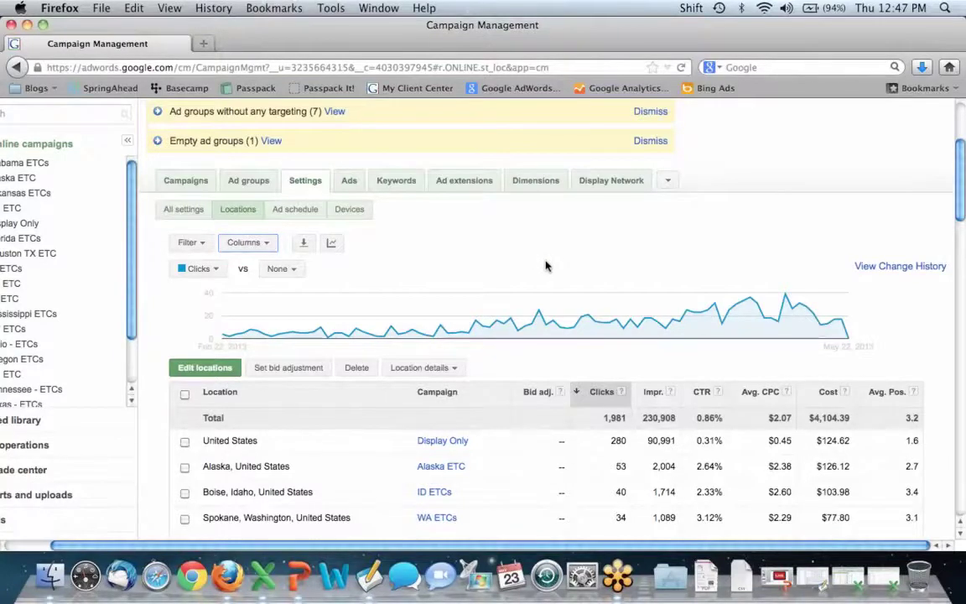
pyautogui.scroll(-1, 547, 267)
pyautogui.scroll(-1, 547, 267)
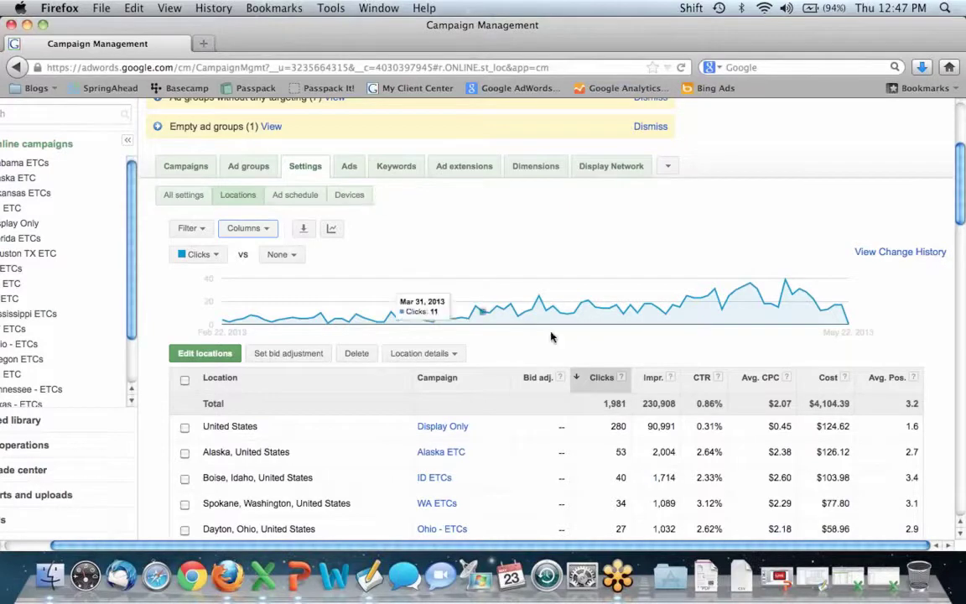
pyautogui.scroll(-3, 557, 342)
pyautogui.scroll(-3, 556, 343)
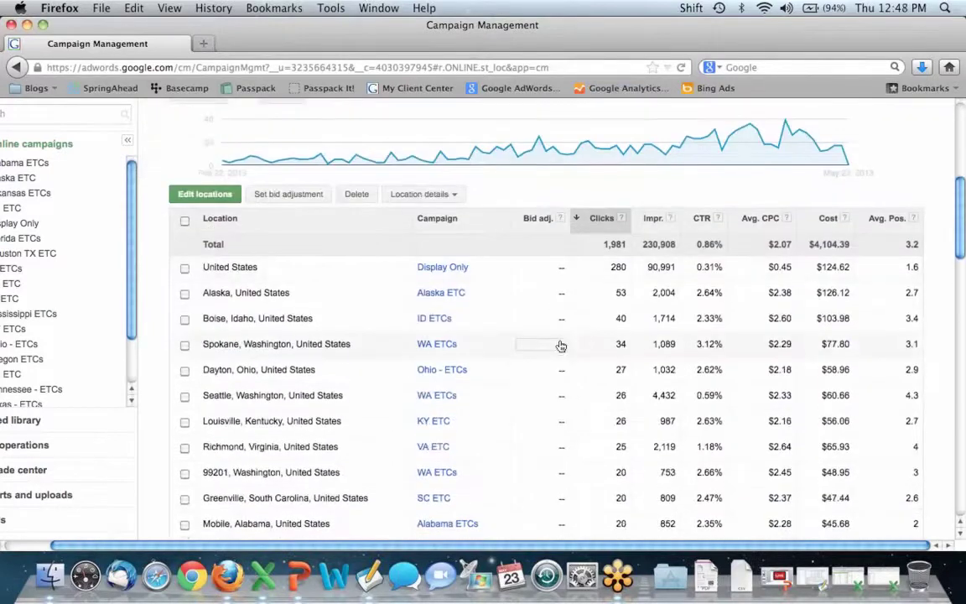
pyautogui.scroll(4, 551, 278)
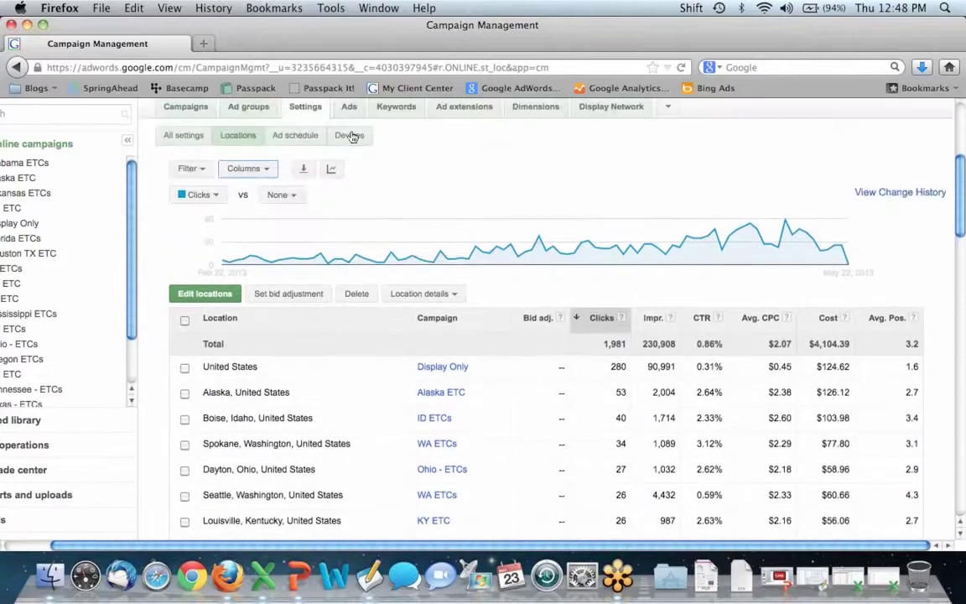
# Open the device settings for all online campaigns, download the campaign device report as Excel .csv, and open it in Excel
pyautogui.click(334, 134)
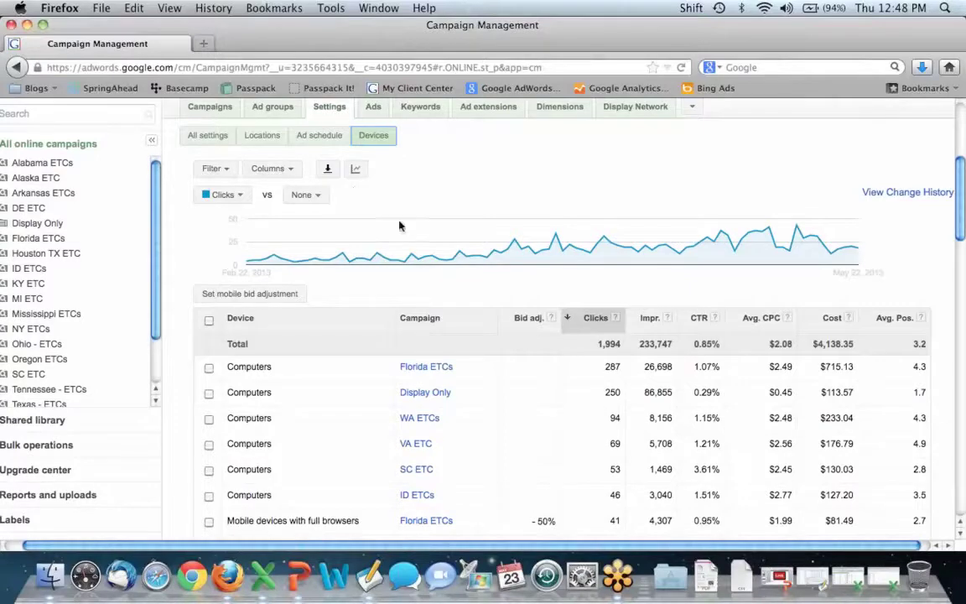
pyautogui.scroll(-1, 537, 495)
pyautogui.scroll(-1, 538, 509)
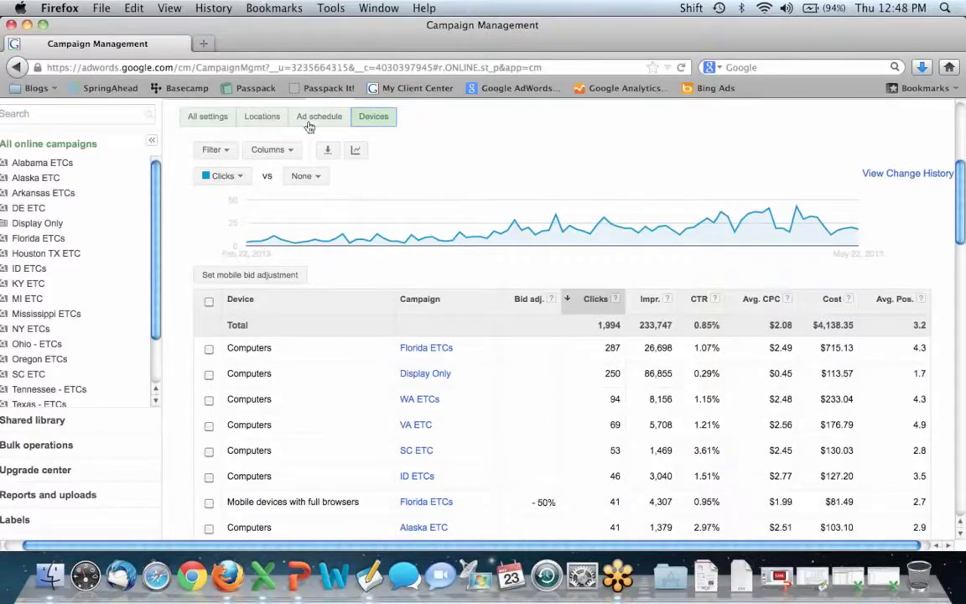
pyautogui.click(327, 151)
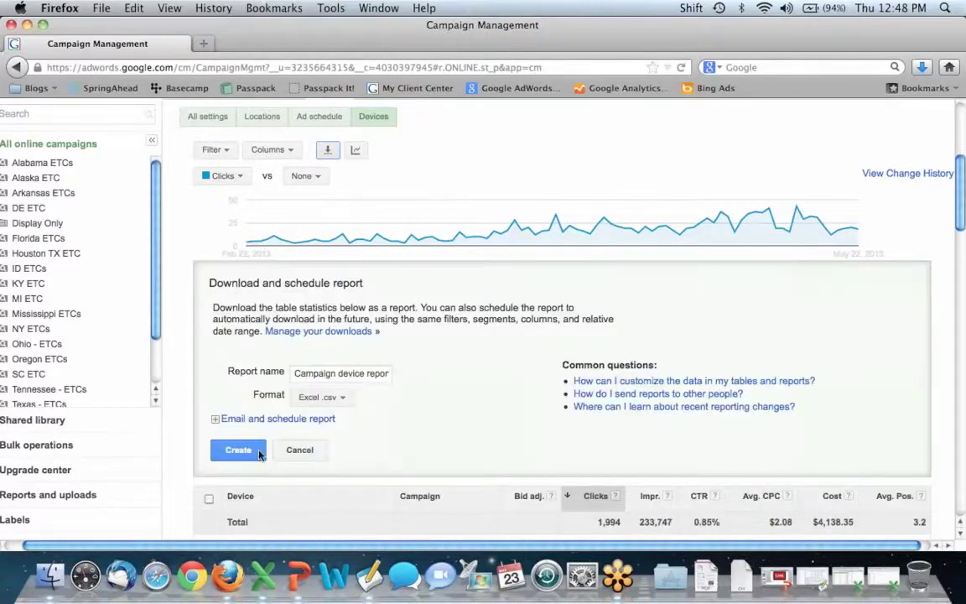
pyautogui.click(245, 450)
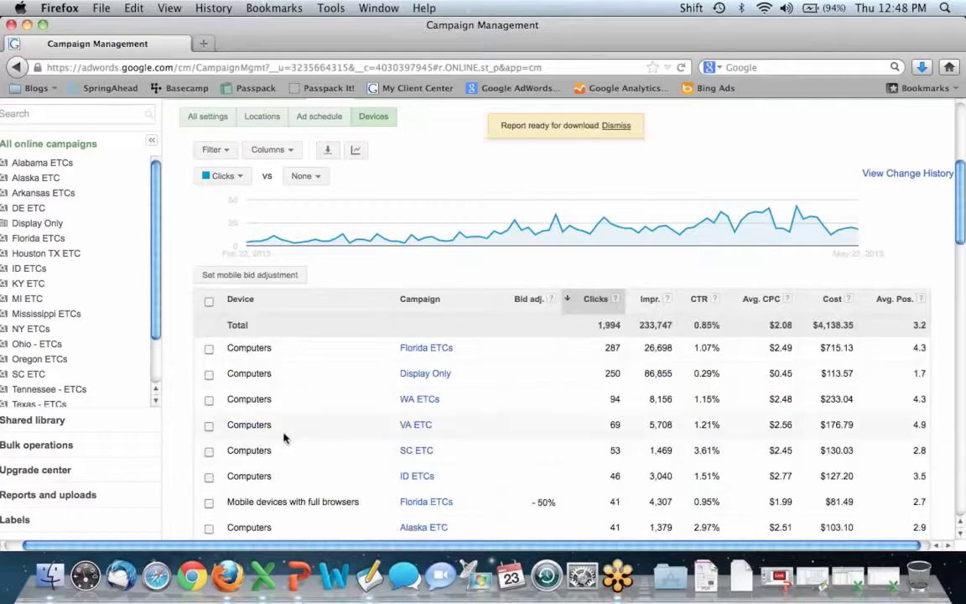
pyautogui.click(496, 371)
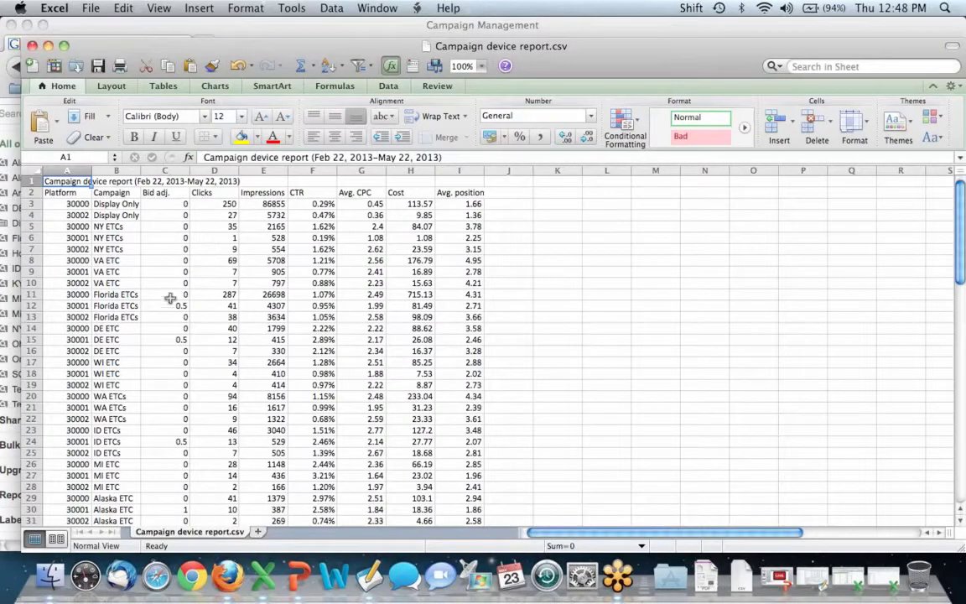
# Zoom the device report to 125% and inspect the Bid adj. values, including the Florida ETCs row for platform 30001
pyautogui.click(481, 65)
pyautogui.click(476, 108)
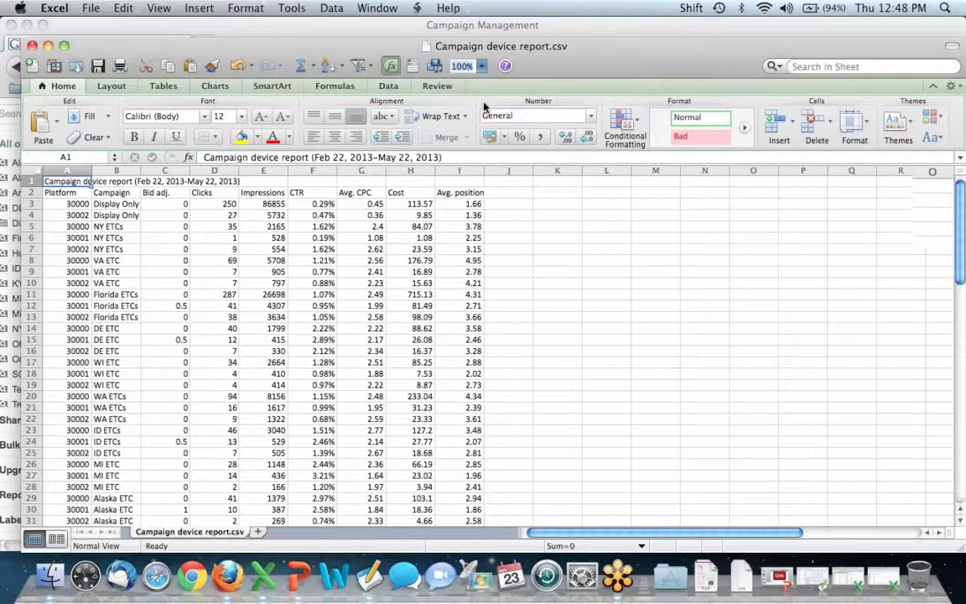
pyautogui.moveTo(222, 215); pyautogui.dragTo(215, 339)
pyautogui.scroll(-3, 216, 310)
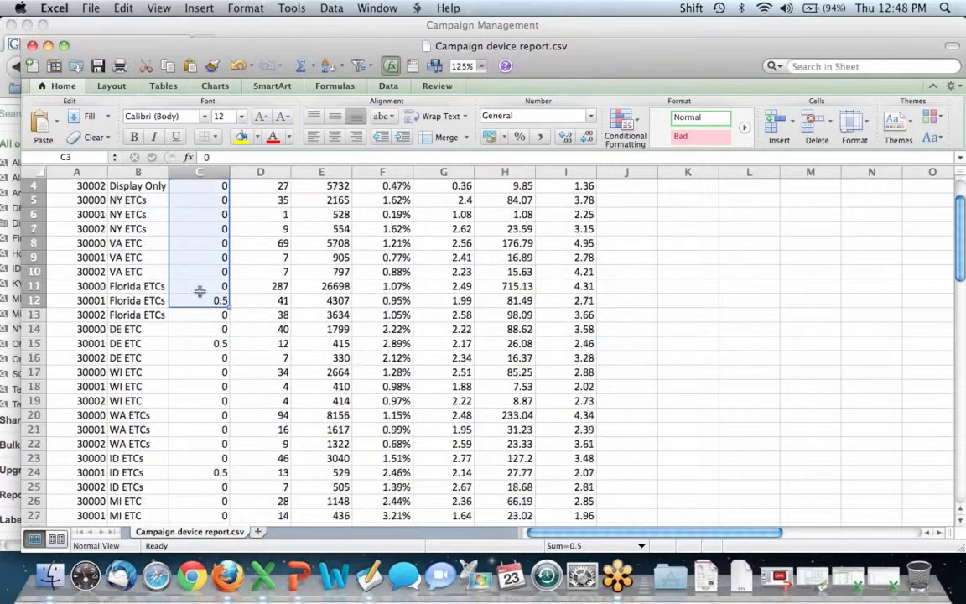
pyautogui.scroll(3, 219, 336)
pyautogui.click(201, 300)
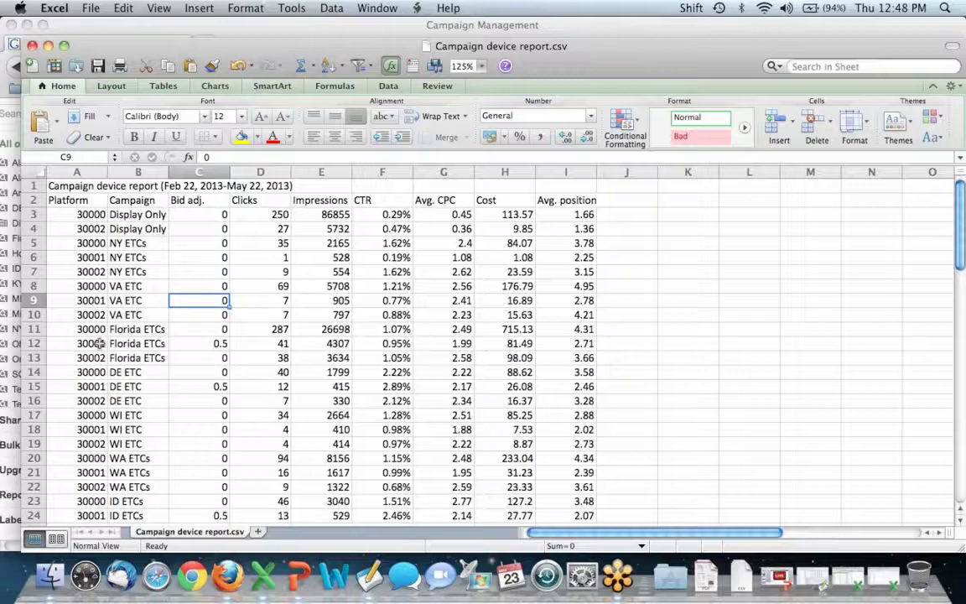
pyautogui.click(219, 343)
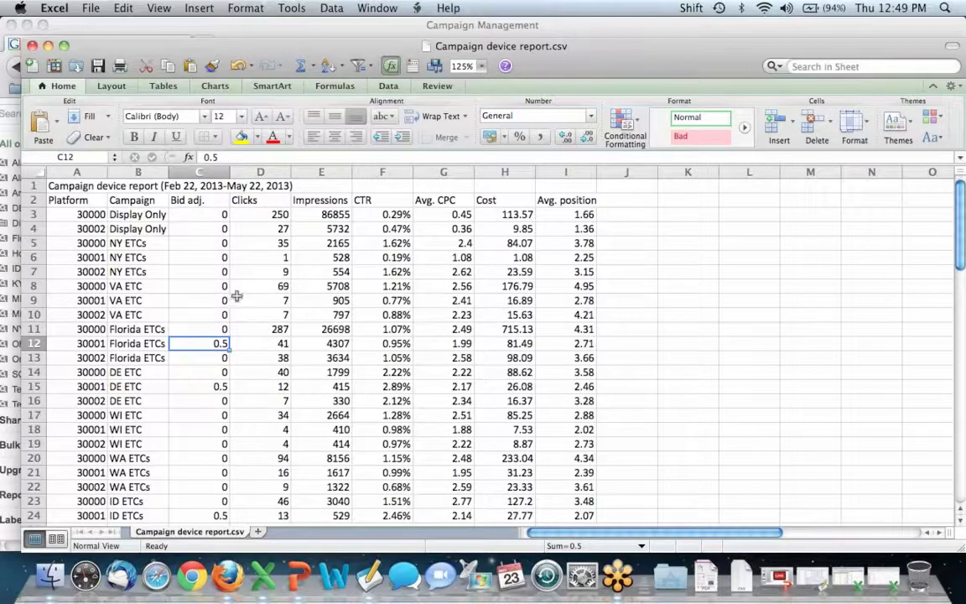
# Close the device report workbook and return to the location settings for all online campaigns in Firefox
pyautogui.click(30, 45)
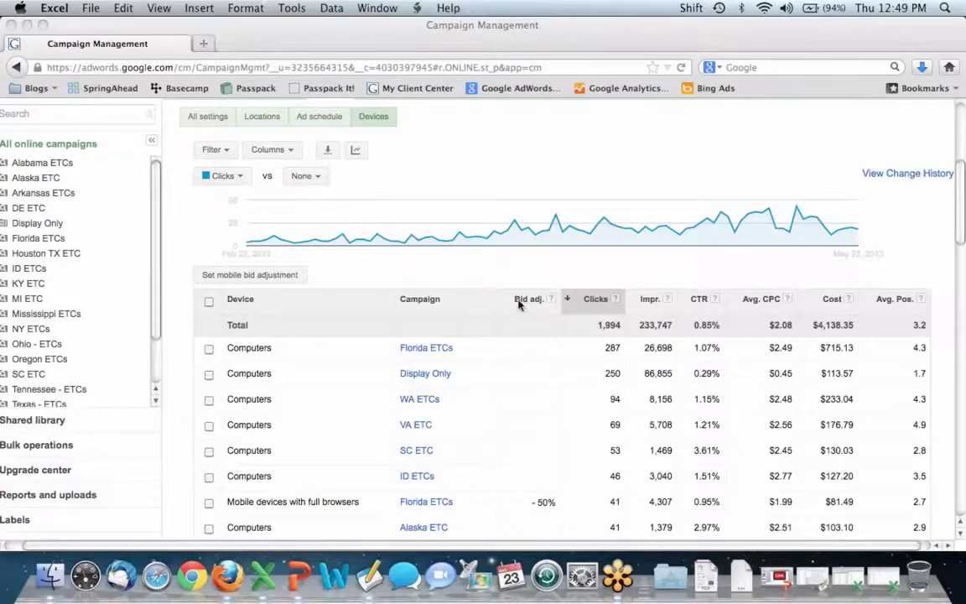
pyautogui.scroll(3, 453, 310)
pyautogui.click(268, 170)
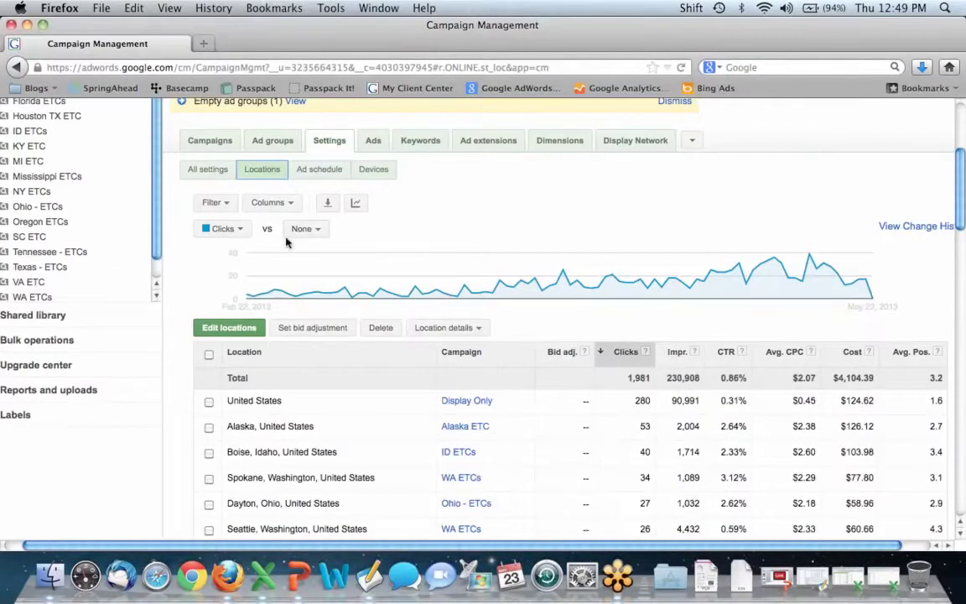
# Open the geographic Dimensions report, cancel its column customization, and look over the locations and location types
pyautogui.click(568, 148)
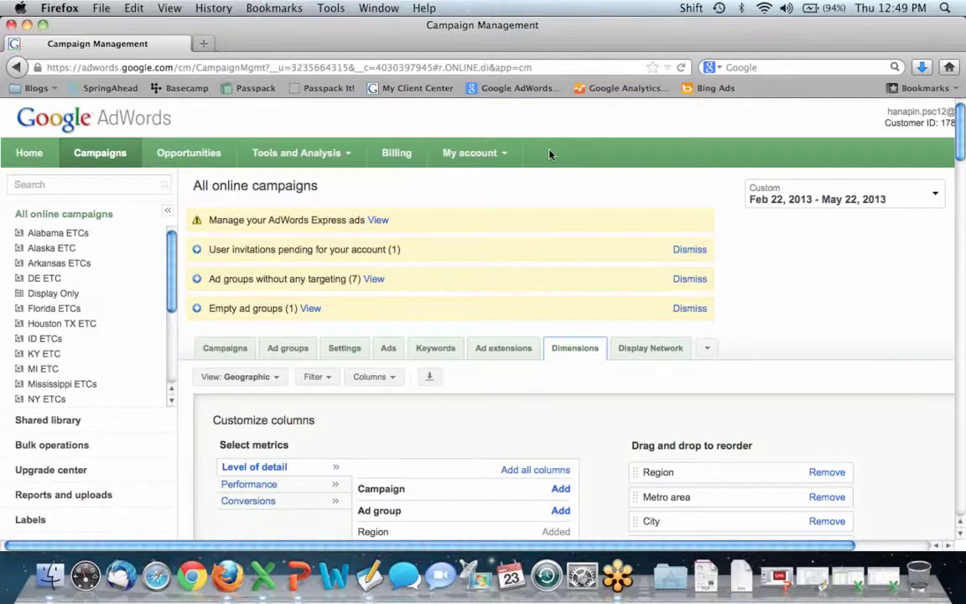
pyautogui.scroll(-2, 587, 285)
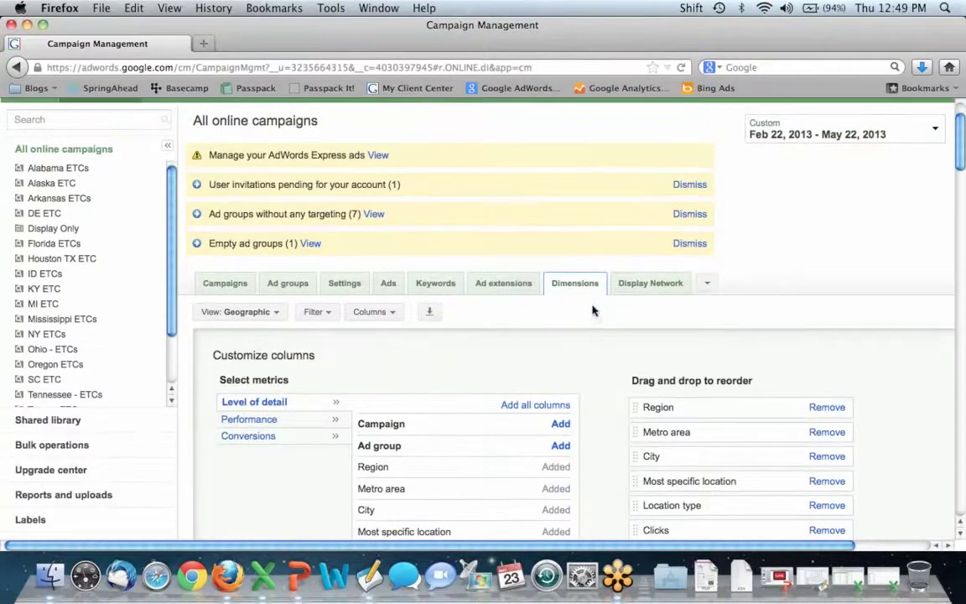
pyautogui.scroll(-1, 578, 310)
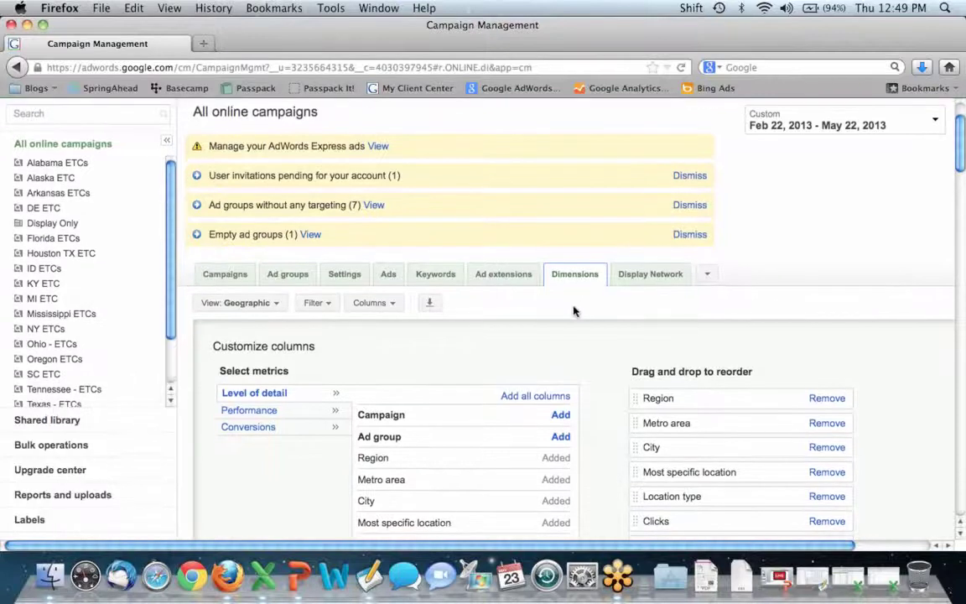
pyautogui.scroll(-2, 567, 303)
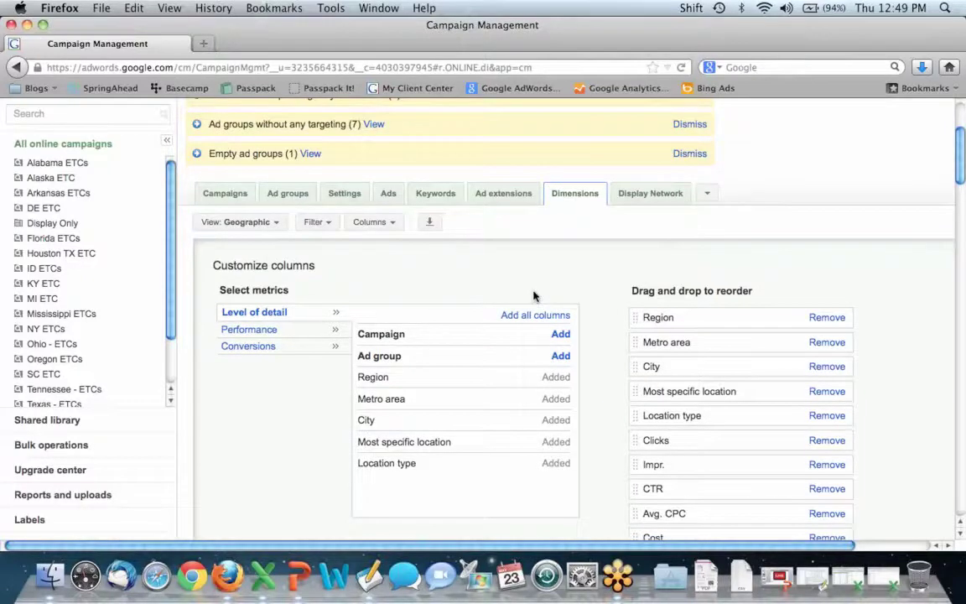
pyautogui.scroll(-7, 535, 297)
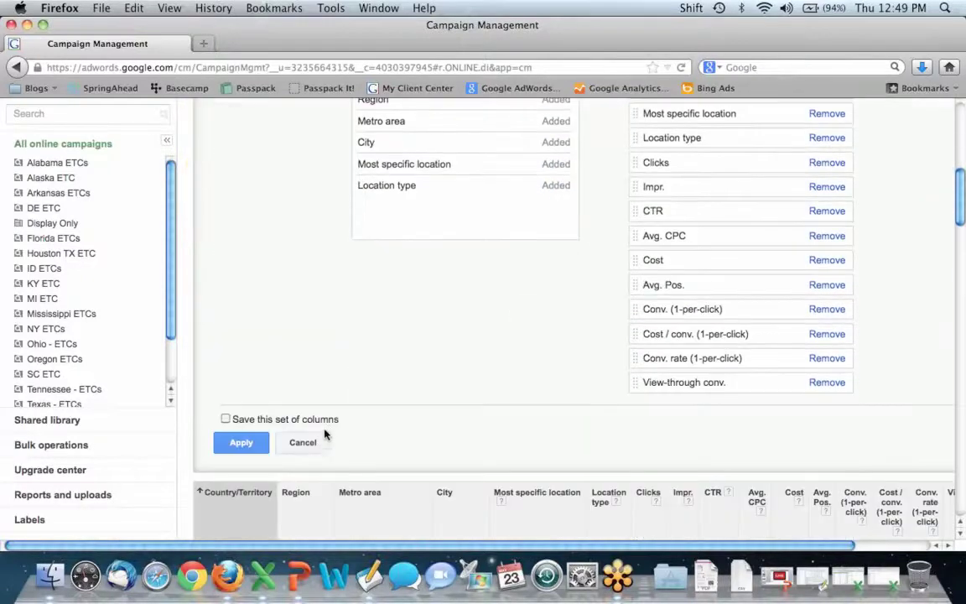
pyautogui.click(323, 438)
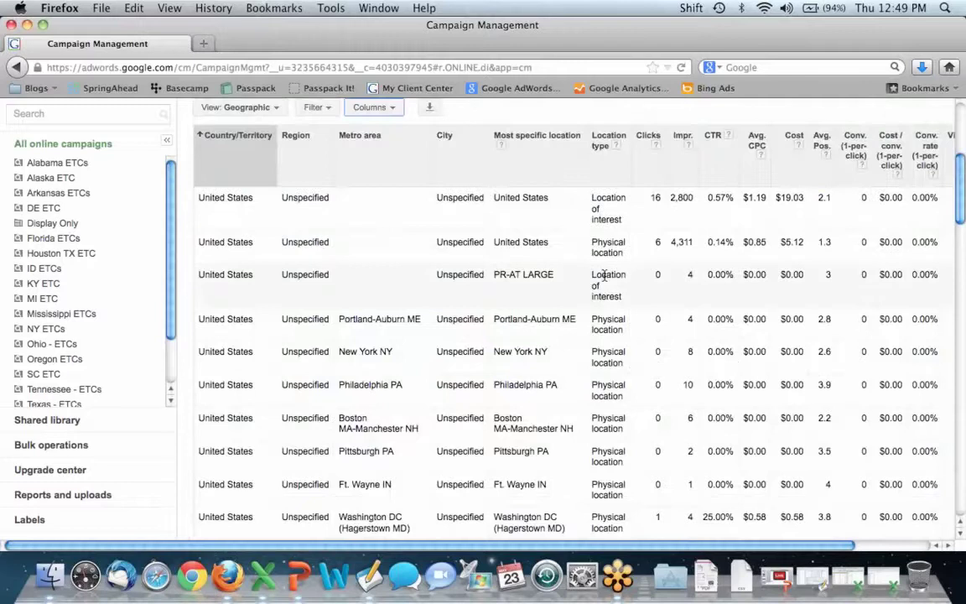
pyautogui.scroll(3, 605, 277)
pyautogui.scroll(2, 605, 276)
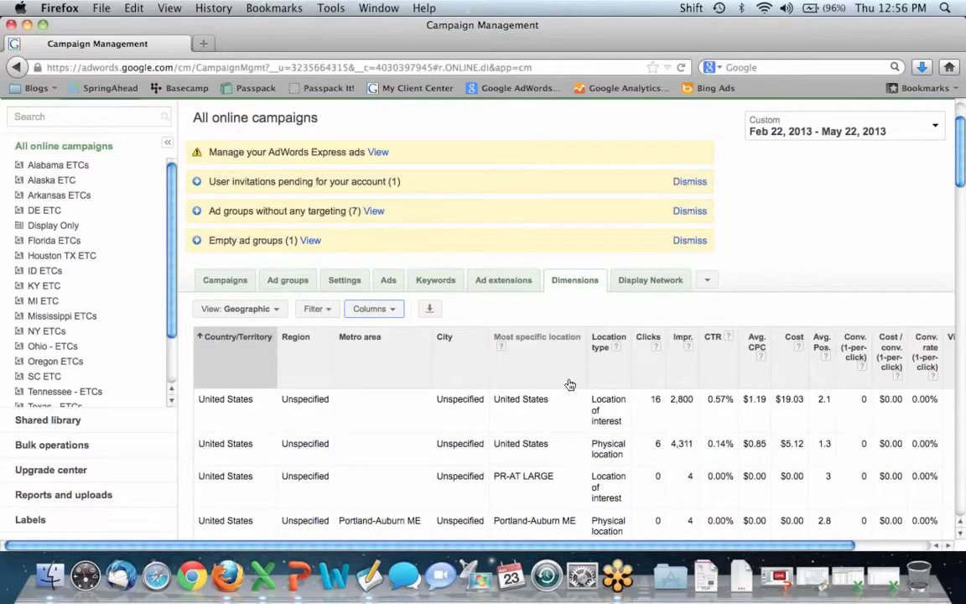
# Switch to the EC_Migration.pptx presentation in PowerPoint and start the slide show from the Live Migration Time! slide
pyautogui.click(780, 570)
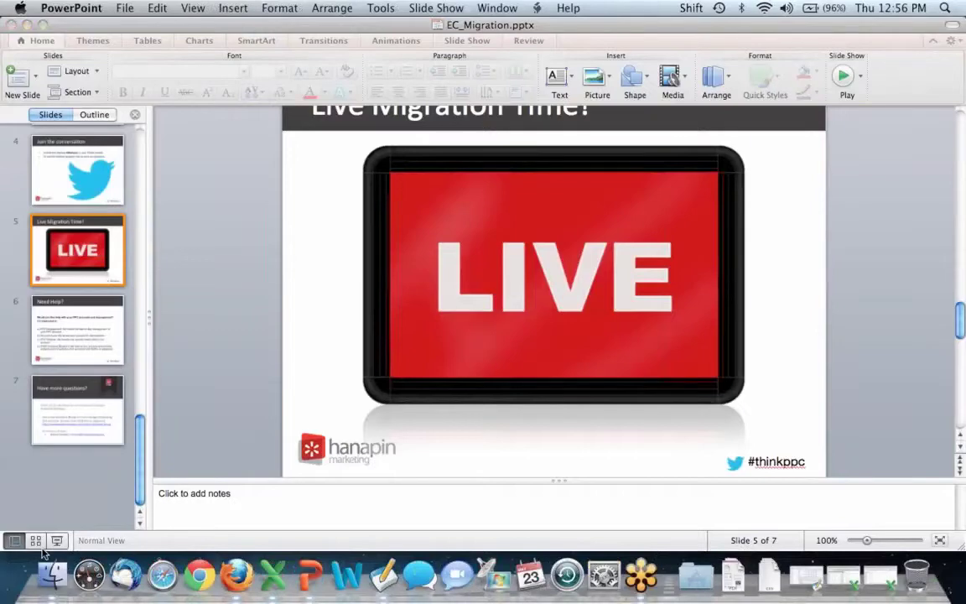
pyautogui.click(56, 540)
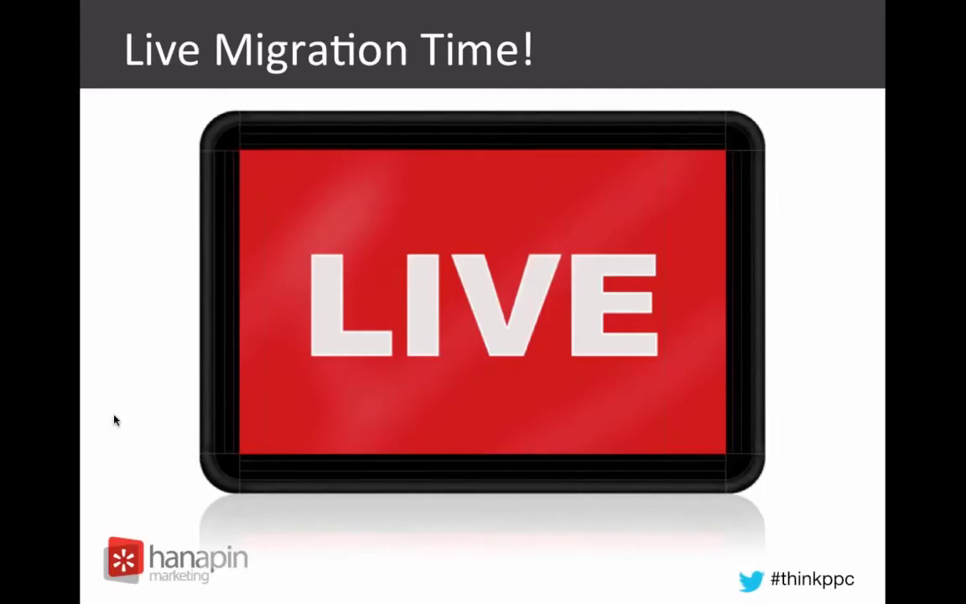